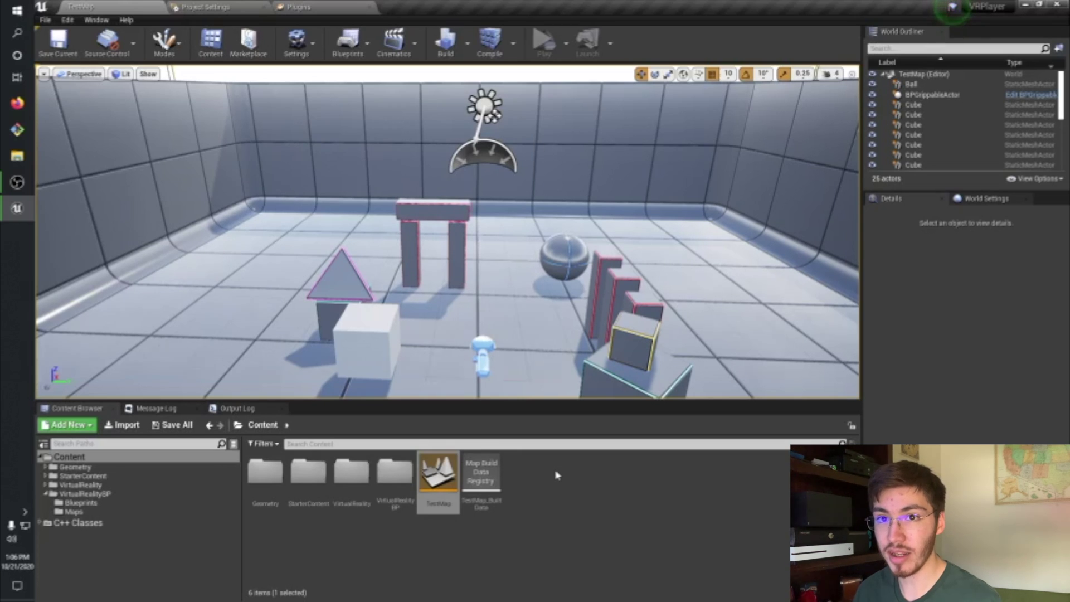
# - Create a new folder named UI in the Content directory and open it
pyautogui.click(91, 425)
pyautogui.click(418, 553)
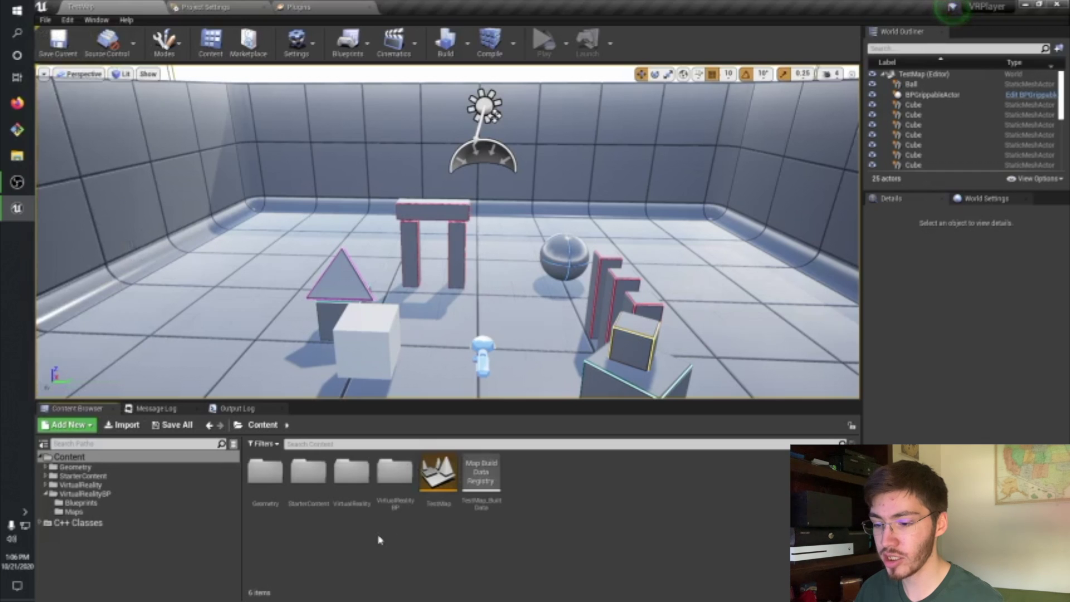
pyautogui.rightClick(390, 540)
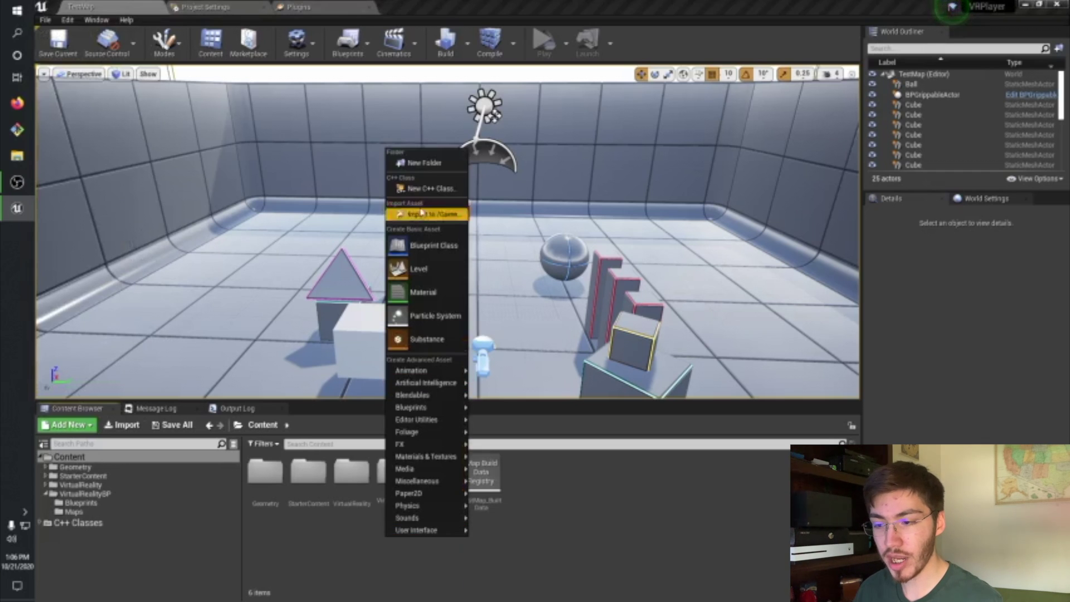
pyautogui.click(429, 164)
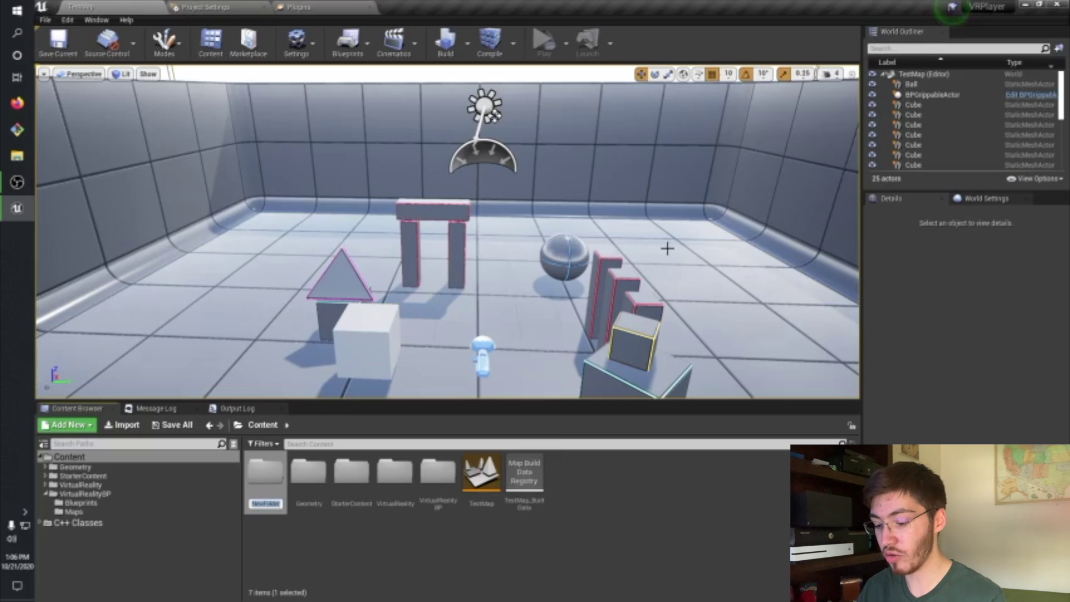
pyautogui.write('UI')
pyautogui.press('Return')
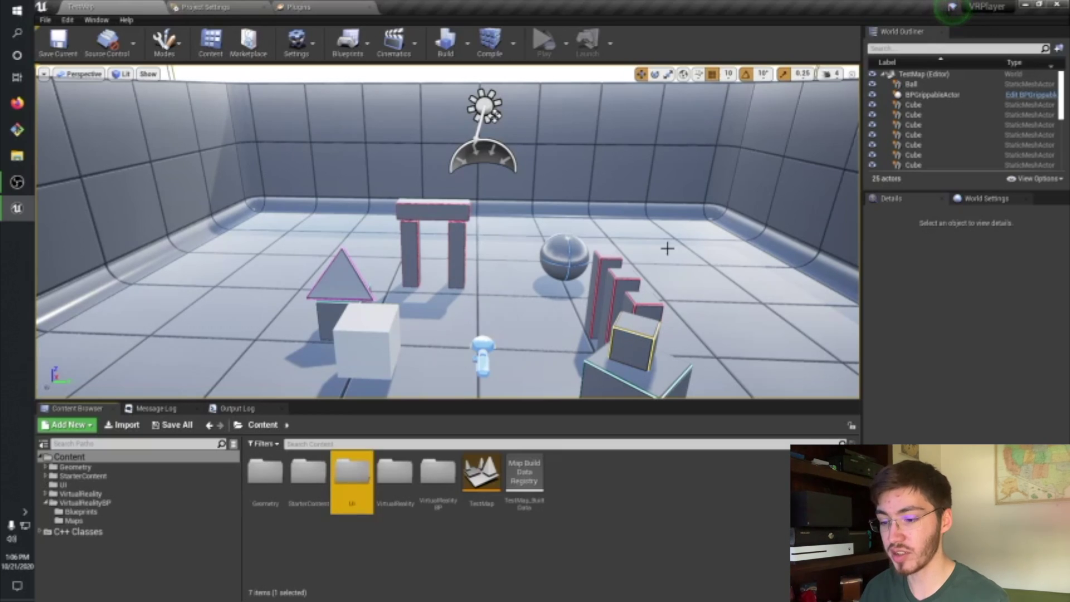
pyautogui.doubleClick(361, 479)
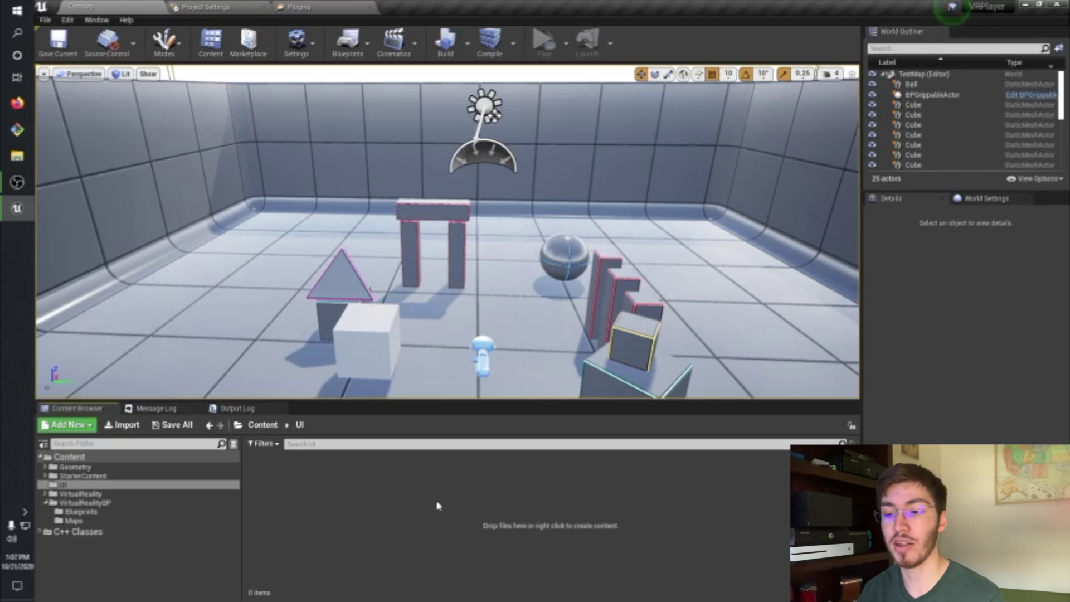
# - Create a Widget Blueprint named UserInterface in the UI folder and open it for editing
pyautogui.rightClick(322, 499)
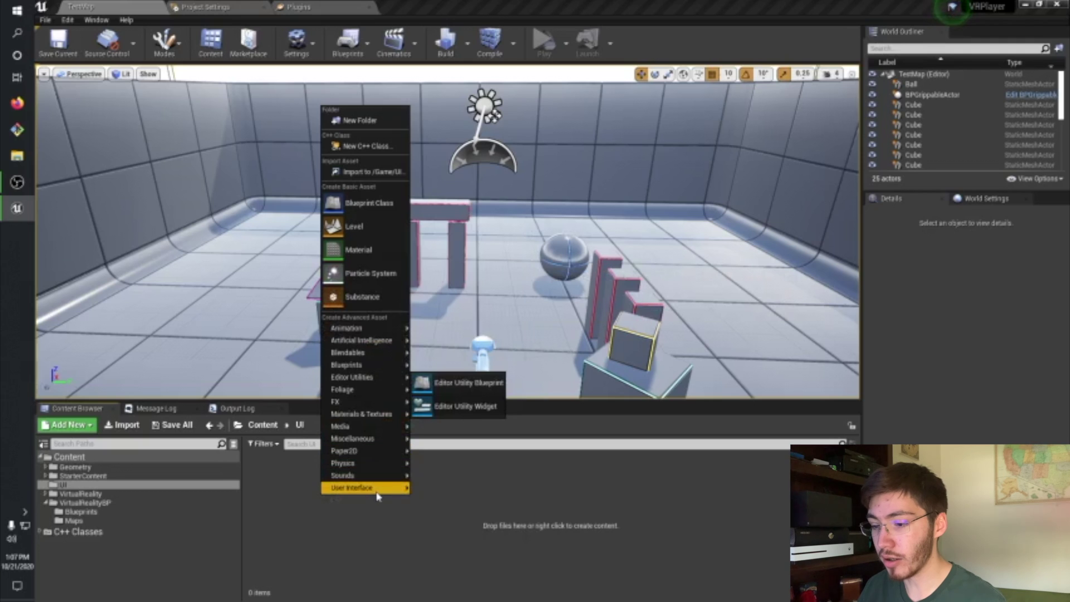
pyautogui.moveTo(377, 493)
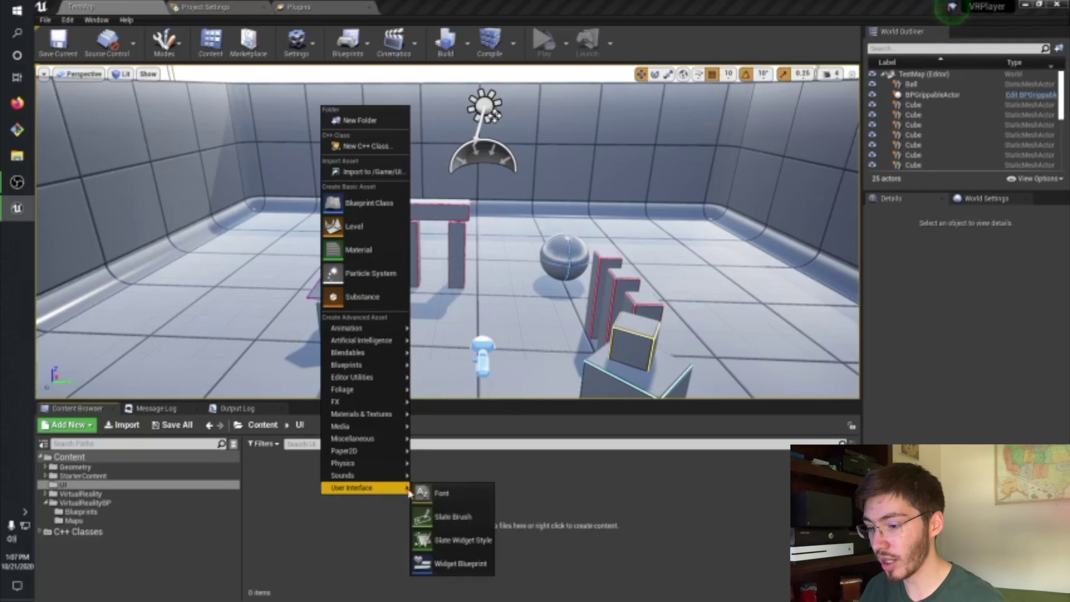
pyautogui.click(451, 563)
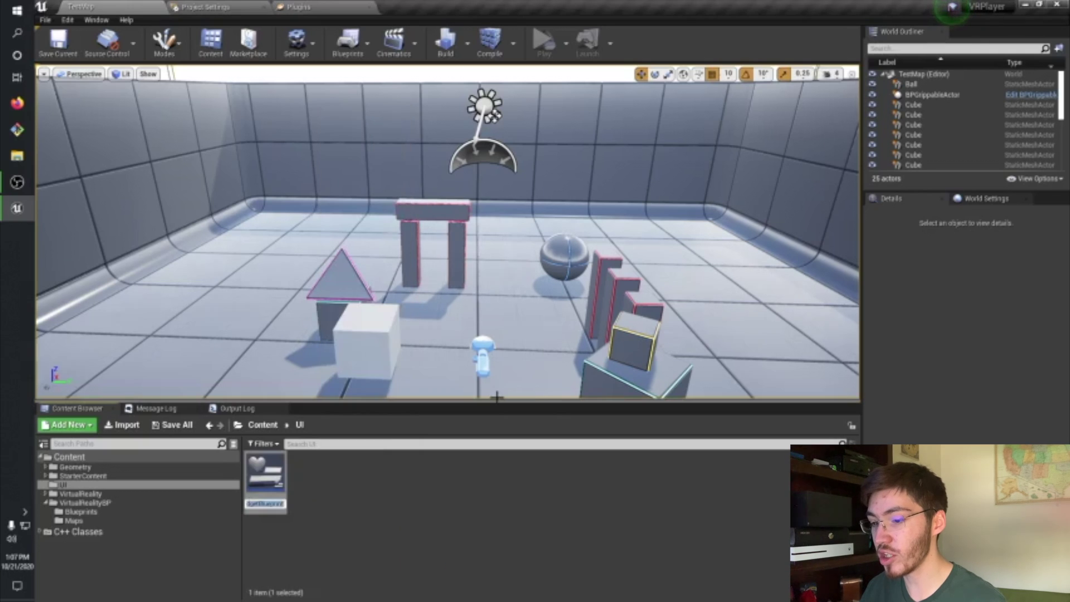
pyautogui.write('User Inter')
pyautogui.press('BackSpace')
pyautogui.press('BackSpace')
pyautogui.press('BackSpace')
pyautogui.press('BackSpace')
pyautogui.press('BackSpace')
pyautogui.press('BackSpace')
pyautogui.write('Interface')
pyautogui.press('Return')
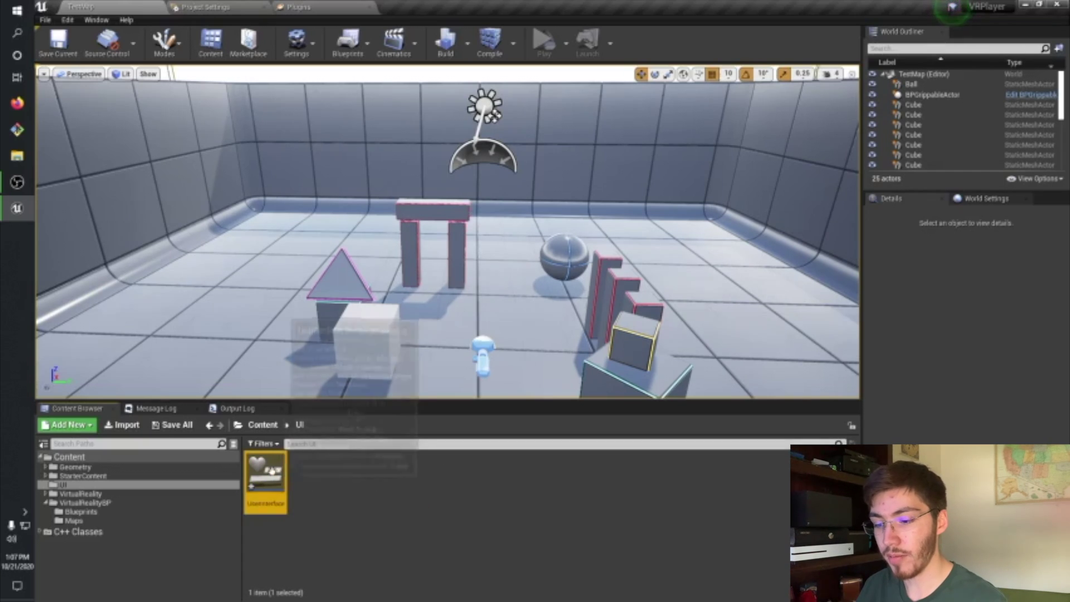
pyautogui.doubleClick(269, 474)
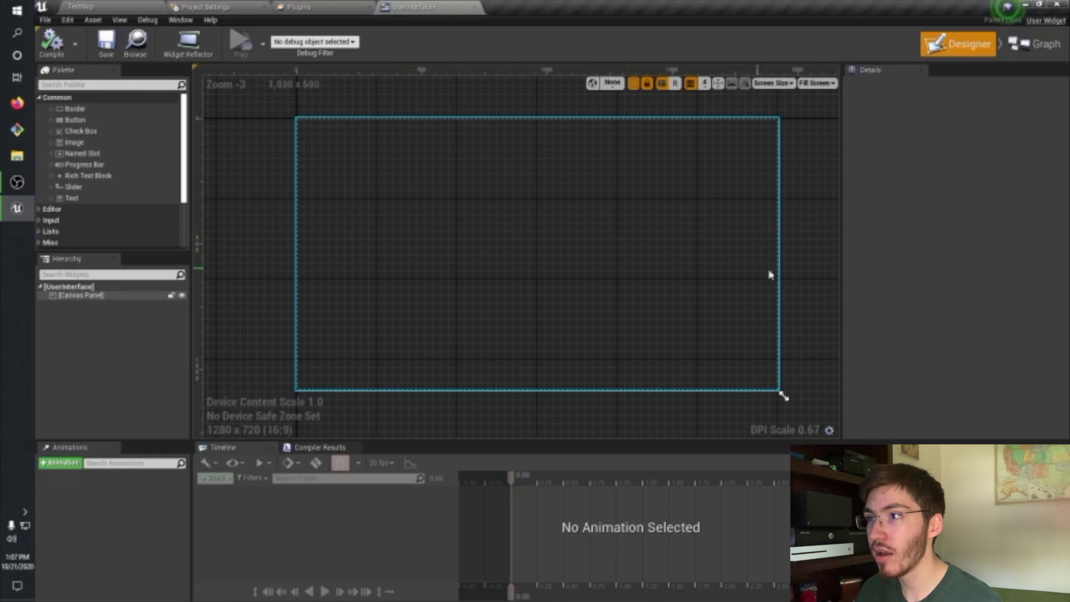
# - Examine the widget's Designer canvas and its Event Graph, and return to the Designer view
pyautogui.moveTo(819, 268); pyautogui.dragTo(773, 261, button='right')
pyautogui.moveTo(399, 232); pyautogui.dragTo(489, 236, button='right')
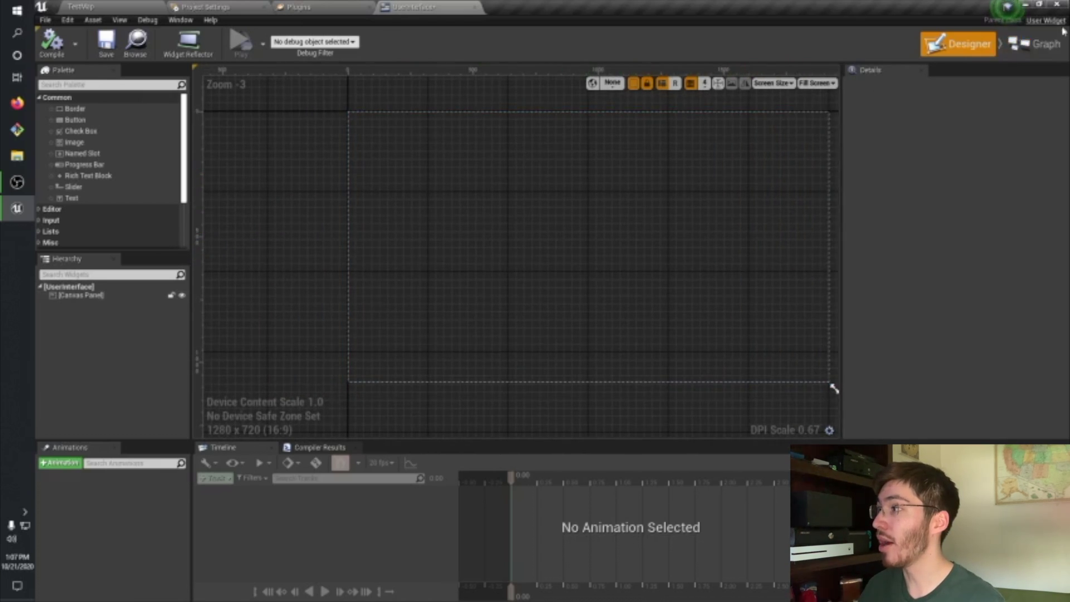
pyautogui.click(1037, 55)
pyautogui.click(951, 42)
pyautogui.click(1025, 45)
pyautogui.click(972, 45)
pyautogui.click(1034, 45)
pyautogui.click(970, 45)
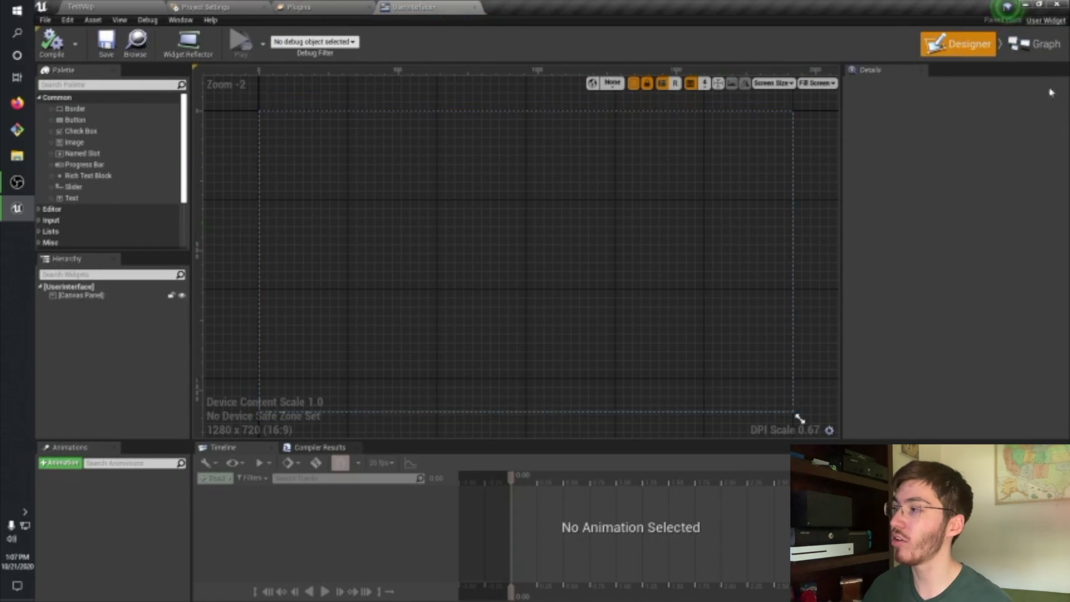
pyautogui.click(1048, 48)
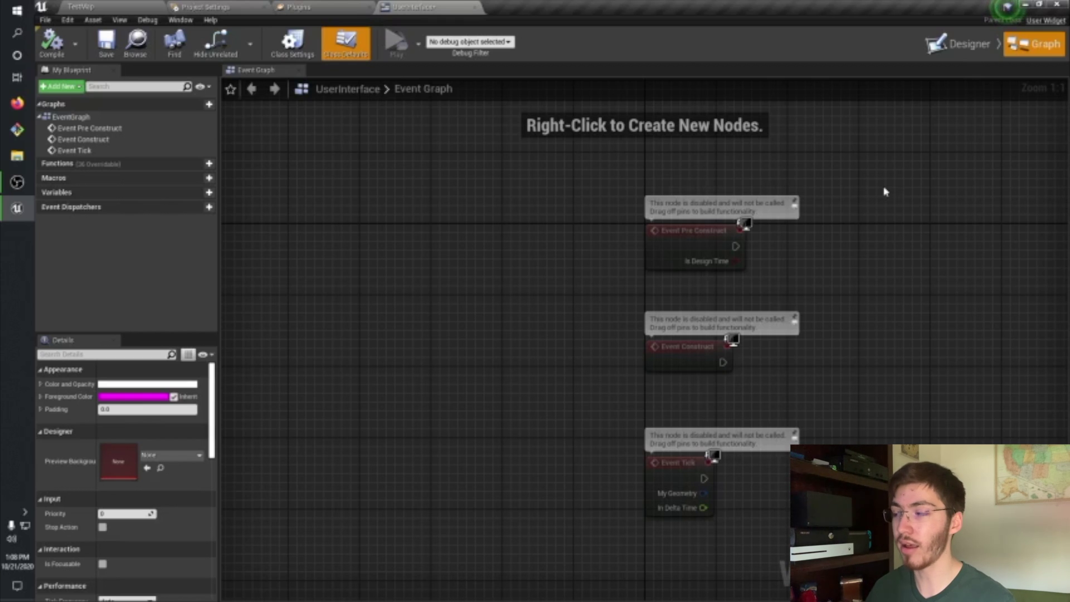
pyautogui.click(950, 45)
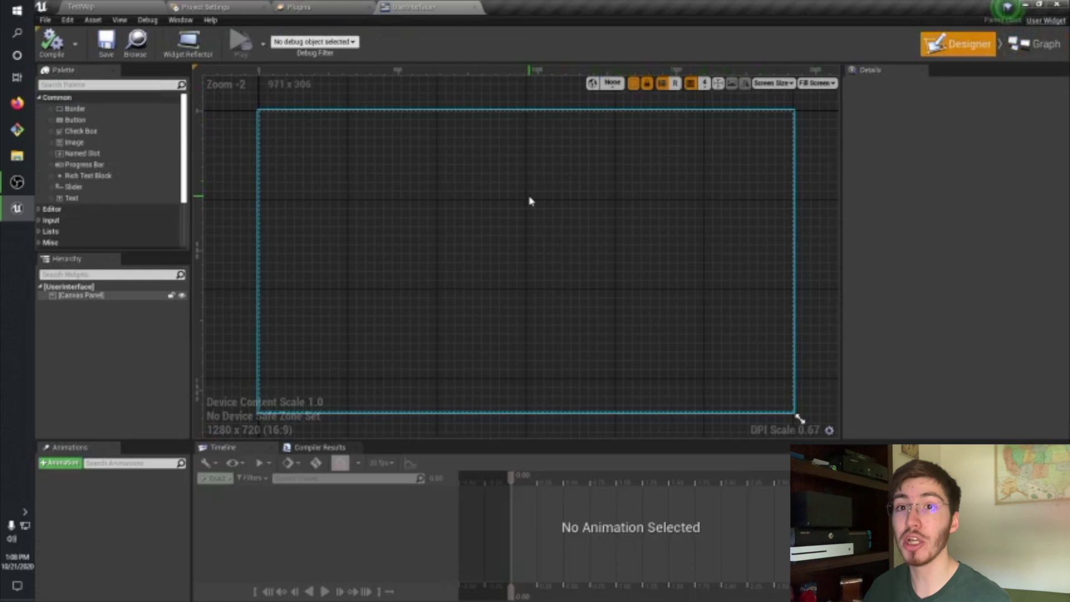
pyautogui.click(231, 195)
pyautogui.moveTo(232, 195); pyautogui.dragTo(277, 191, button='right')
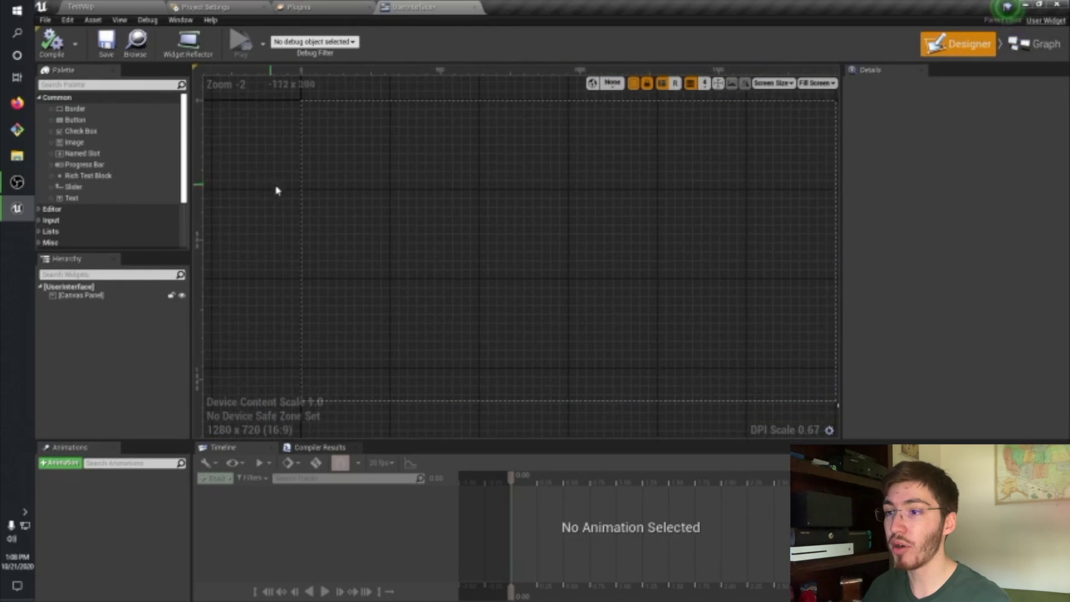
pyautogui.click(420, 210)
pyautogui.click(260, 290)
pyautogui.moveTo(272, 280)
pyautogui.mouseDown(button='right')
pyautogui.moveTo(266, 248)
pyautogui.moveTo(265, 278)
pyautogui.mouseUp(button='right')
pyautogui.click(146, 298)
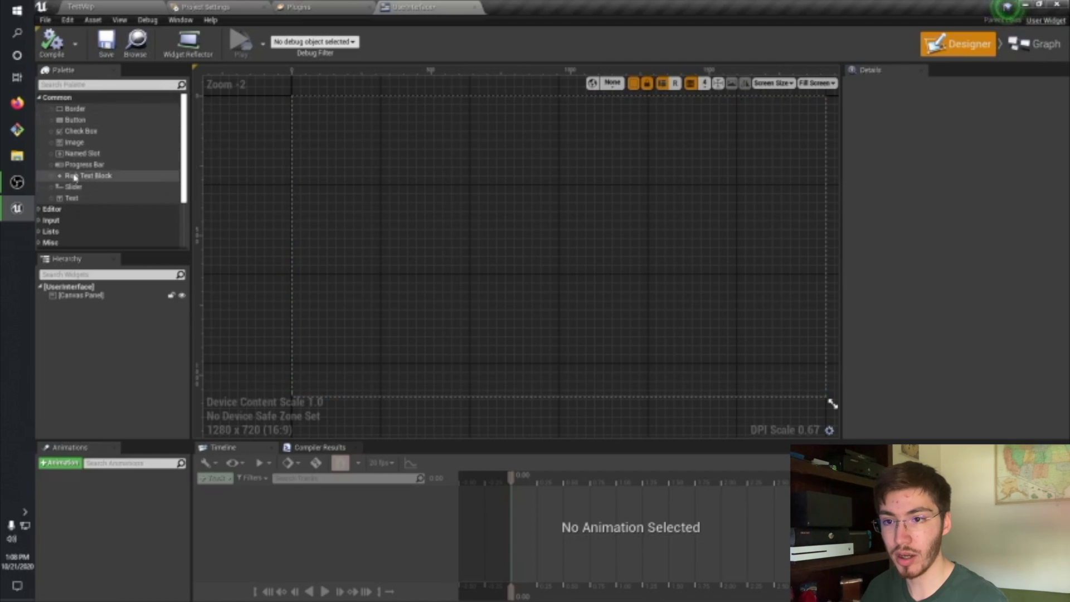
# - Add a Button to the Canvas Panel and nest it inside a new Vertical Box
pyautogui.click(98, 123)
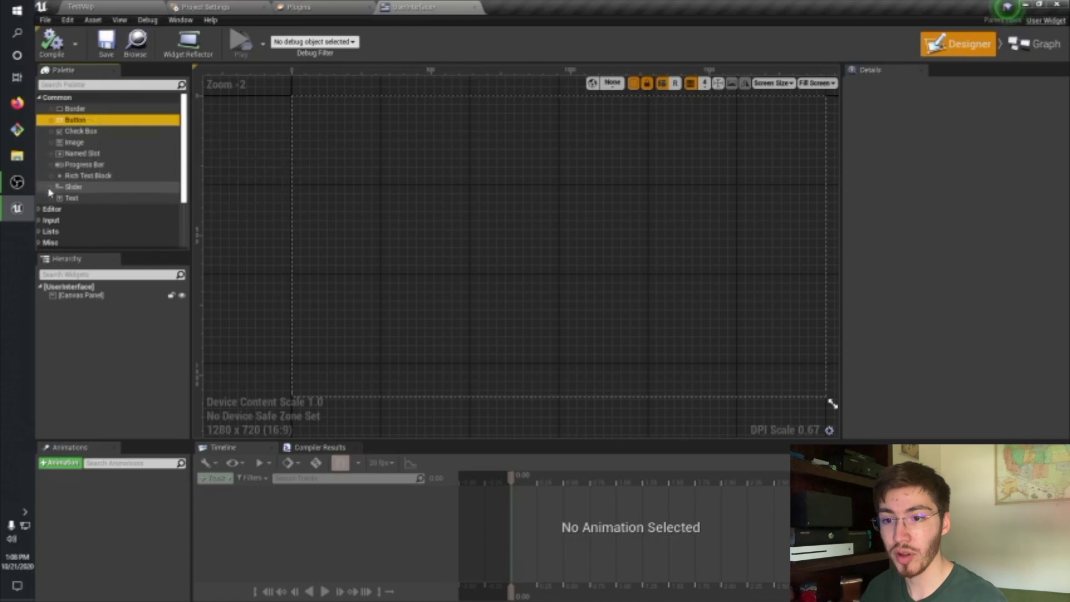
pyautogui.moveTo(98, 121); pyautogui.dragTo(101, 296)
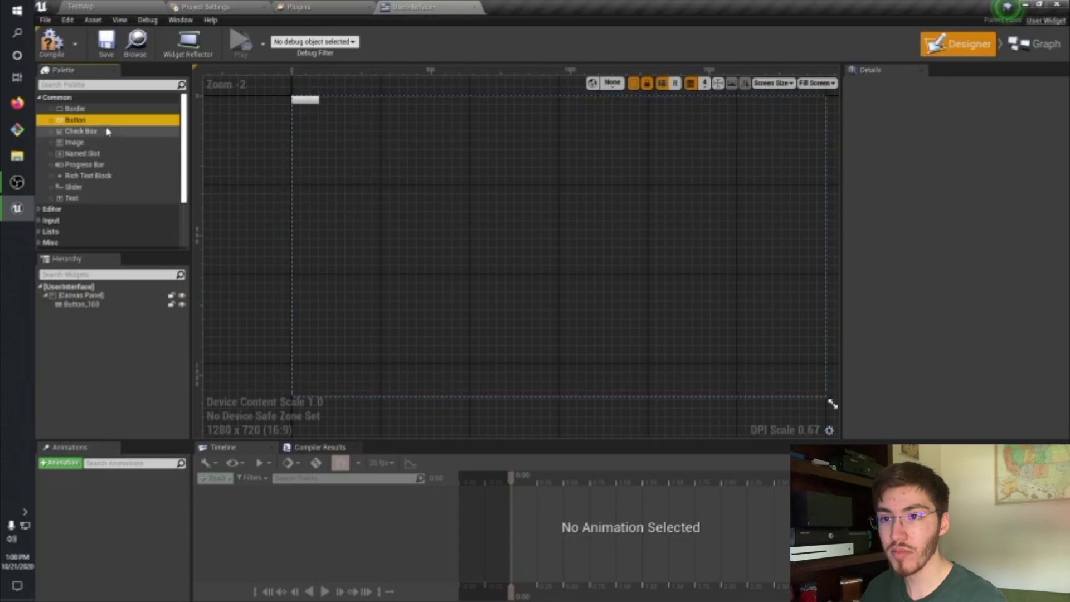
pyautogui.click(132, 84)
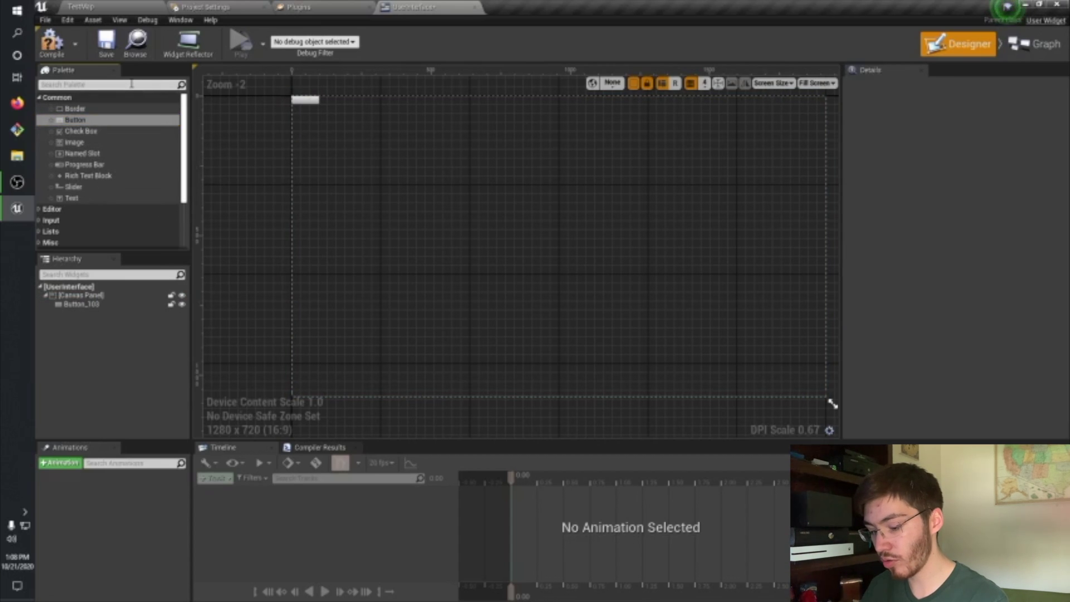
pyautogui.write('vert')
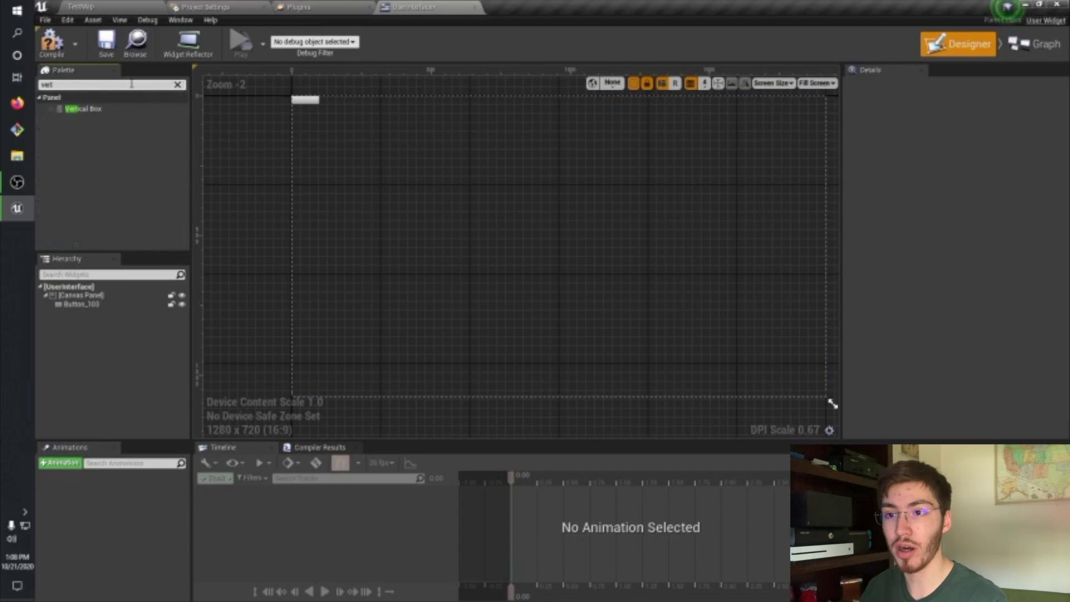
pyautogui.moveTo(118, 109); pyautogui.dragTo(110, 316)
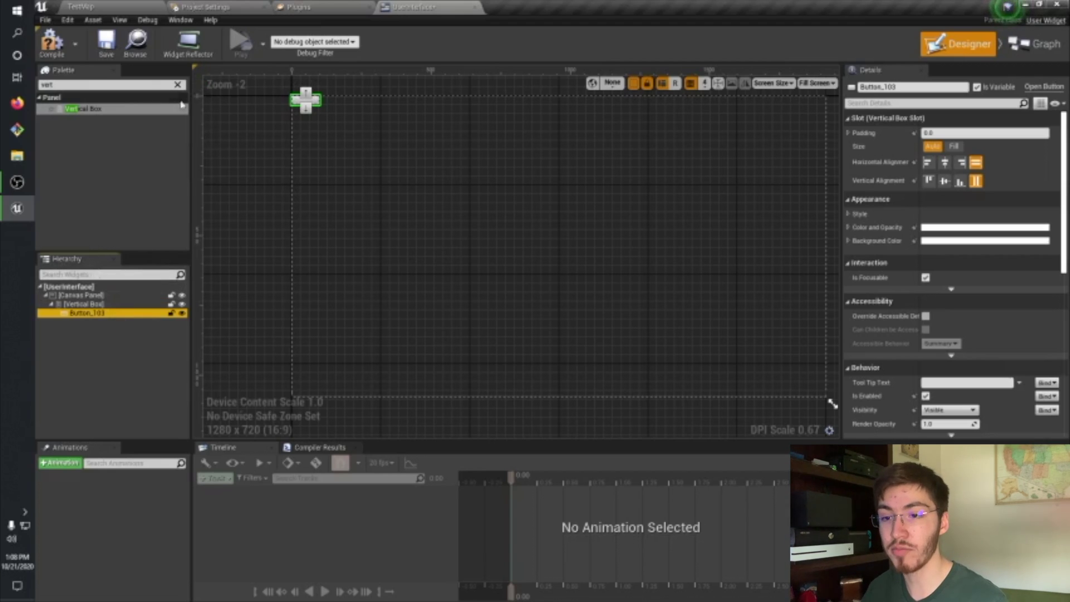
# - Find the Text widget in the palette and add one inside the button
pyautogui.click(178, 85)
pyautogui.write('tex')
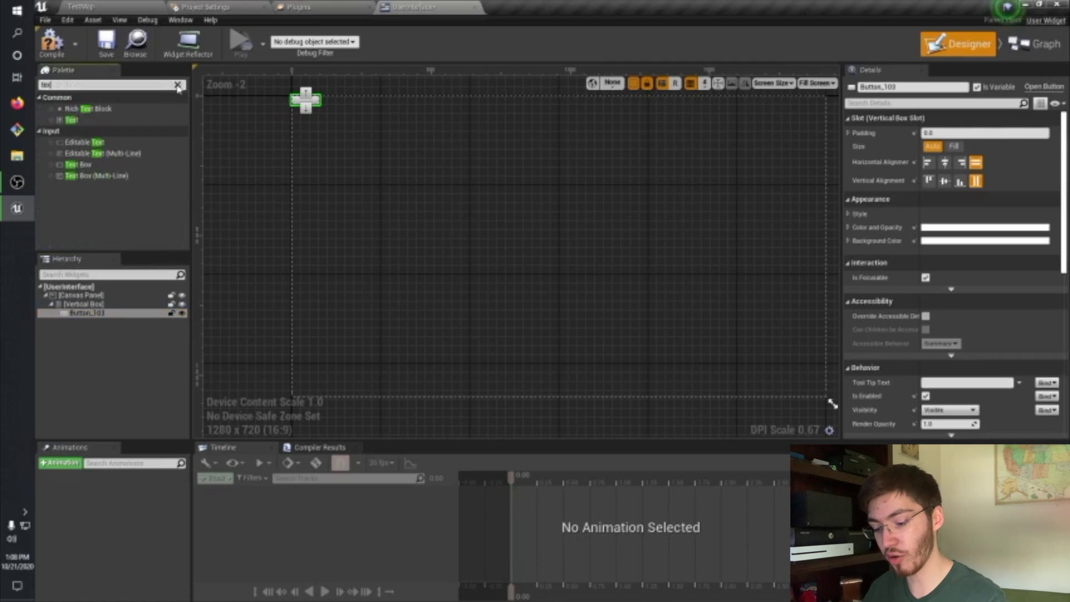
pyautogui.moveTo(71, 120); pyautogui.dragTo(101, 315)
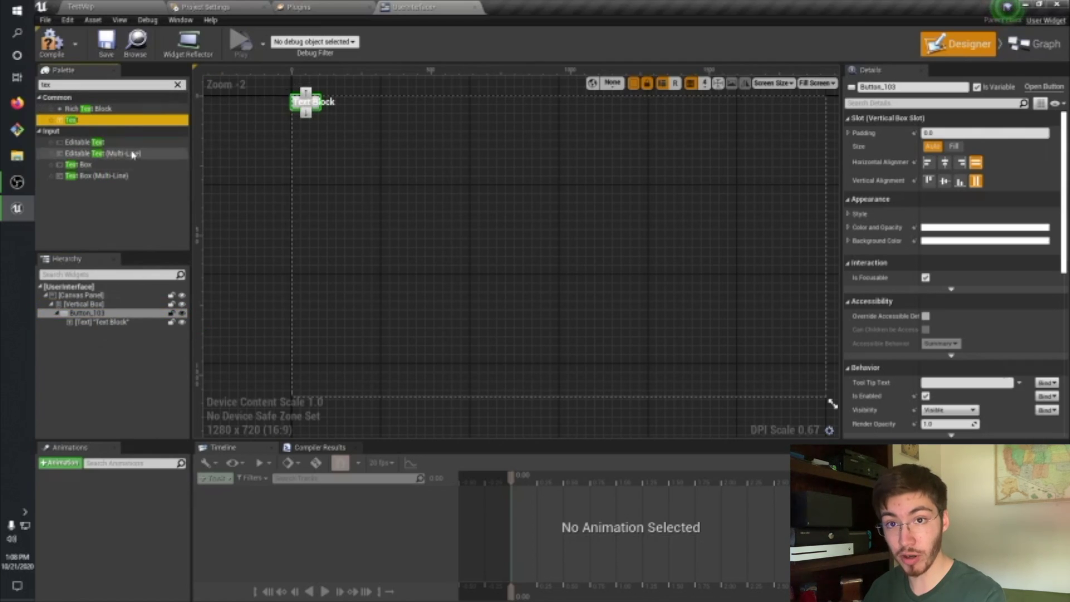
# - Try to add a second Text and a Text Box inside the button
pyautogui.moveTo(119, 121); pyautogui.dragTo(121, 319)
pyautogui.moveTo(78, 165); pyautogui.dragTo(112, 318)
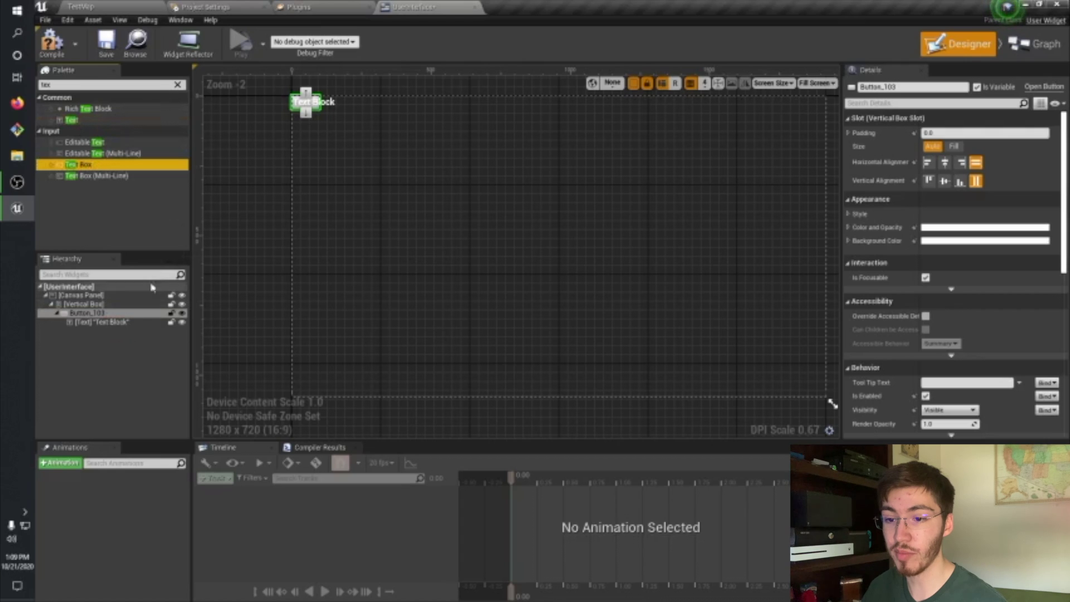
# - Add a Vertical Box inside the button so that it contains the existing text block
pyautogui.click(177, 84)
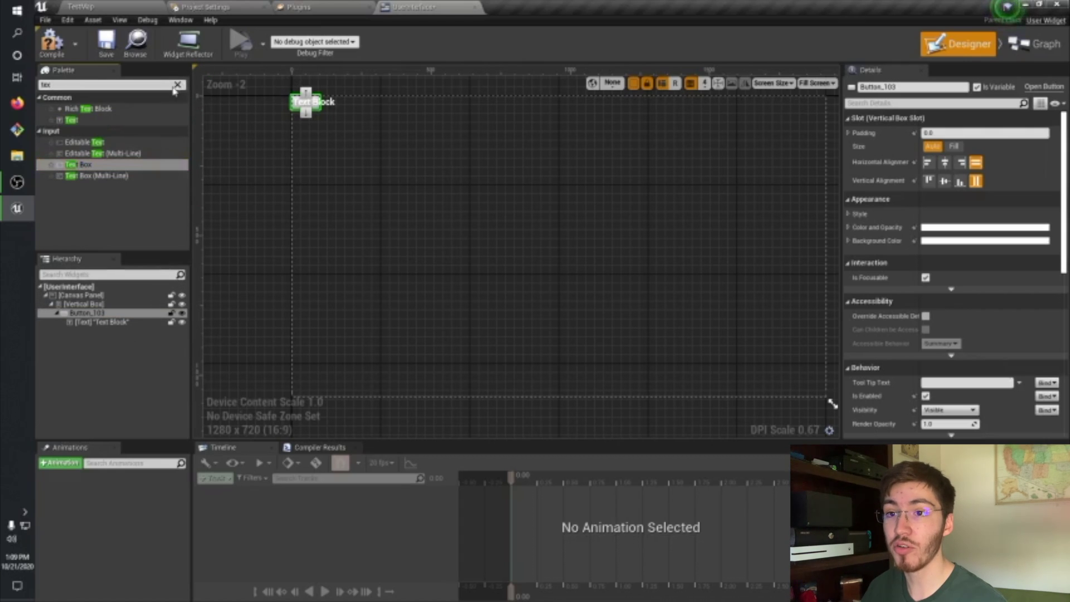
pyautogui.write('vert')
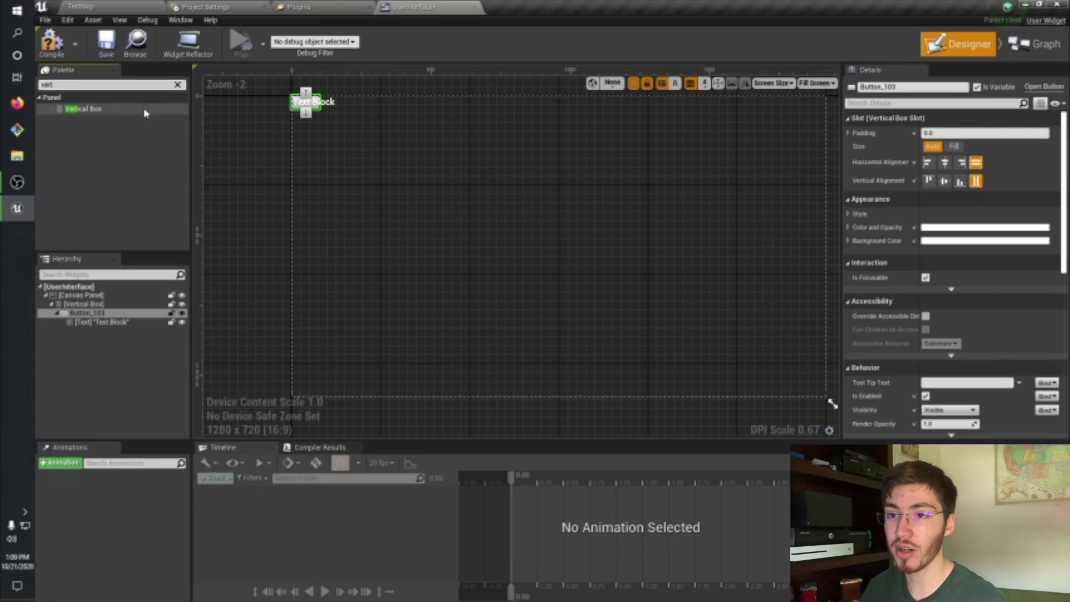
pyautogui.moveTo(143, 108); pyautogui.dragTo(129, 316)
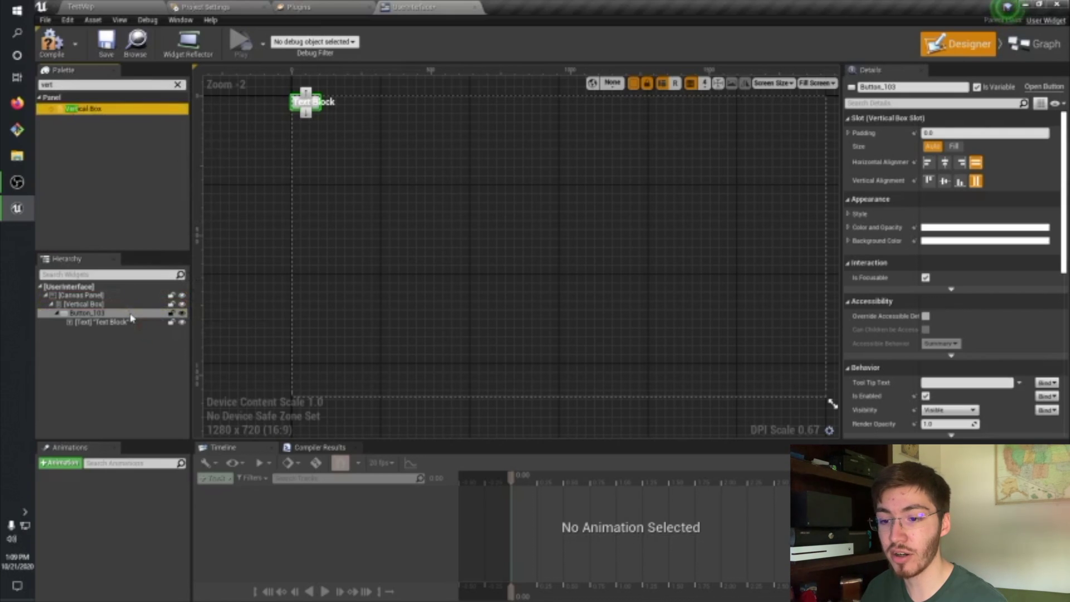
pyautogui.moveTo(82, 114); pyautogui.dragTo(109, 334)
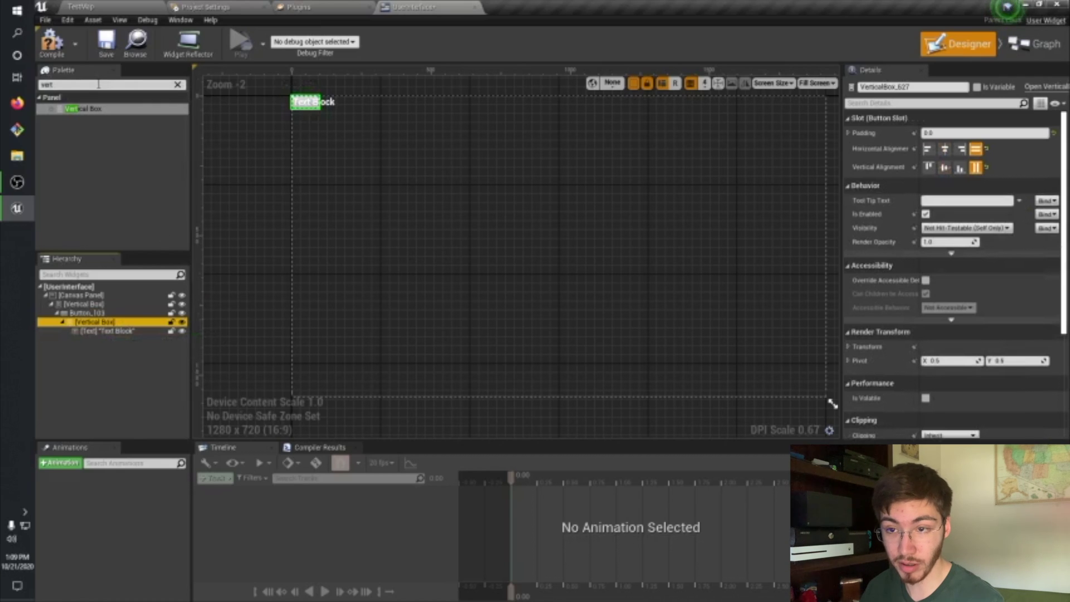
# - Add a second Text widget to the Vertical Box inside the button
pyautogui.click(178, 85)
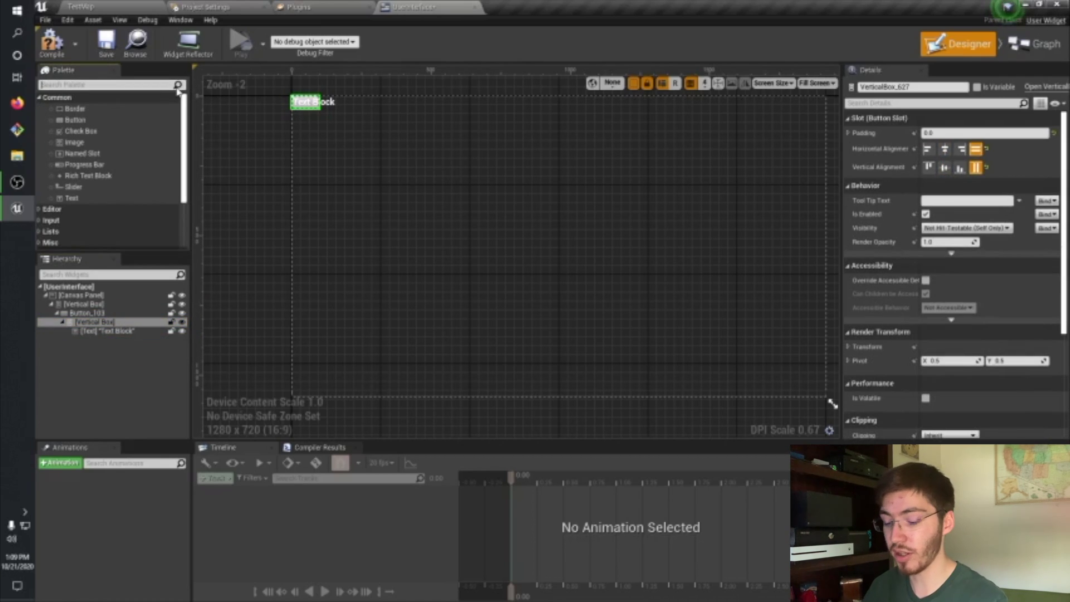
pyautogui.write('text')
pyautogui.moveTo(78, 120); pyautogui.dragTo(139, 335)
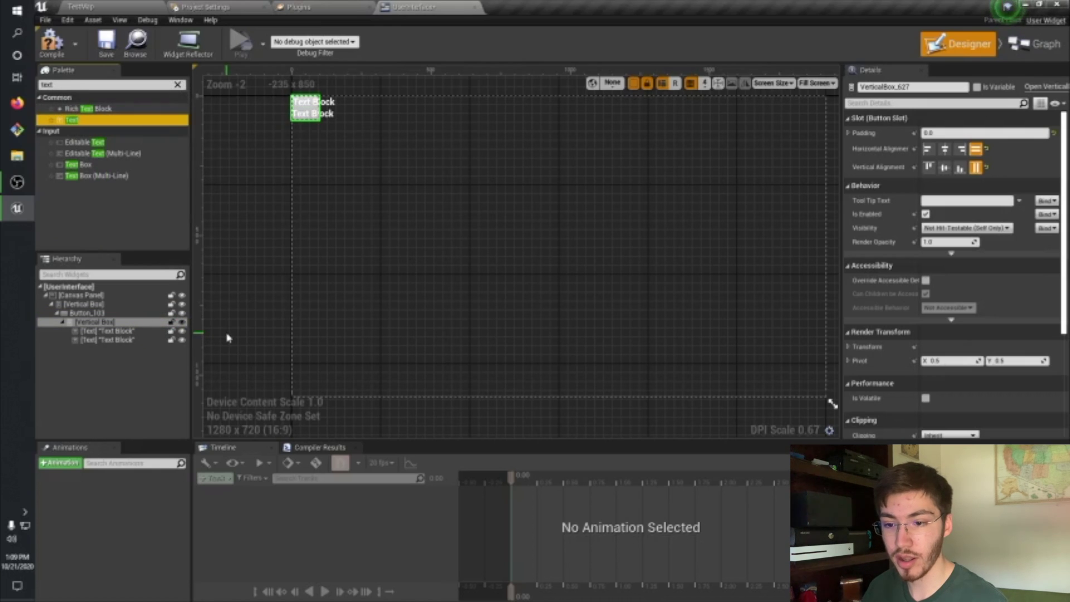
# - Move both text blocks out to the outer Vertical Box, one above the button and one below it
pyautogui.scroll(5, 319, 174)
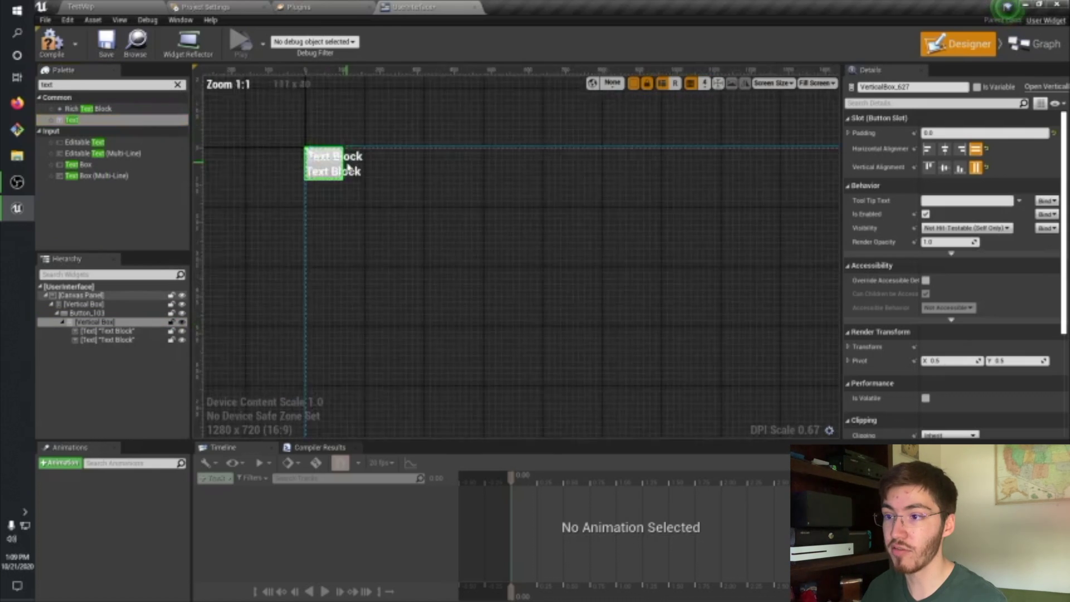
pyautogui.moveTo(319, 206); pyautogui.dragTo(361, 229, button='right')
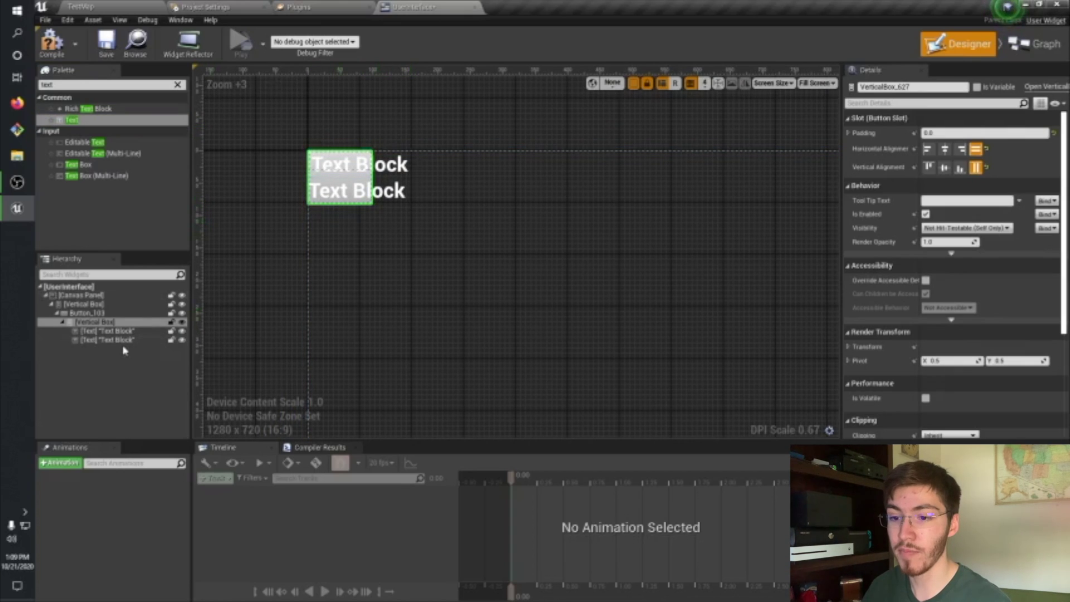
pyautogui.moveTo(124, 331); pyautogui.dragTo(124, 313)
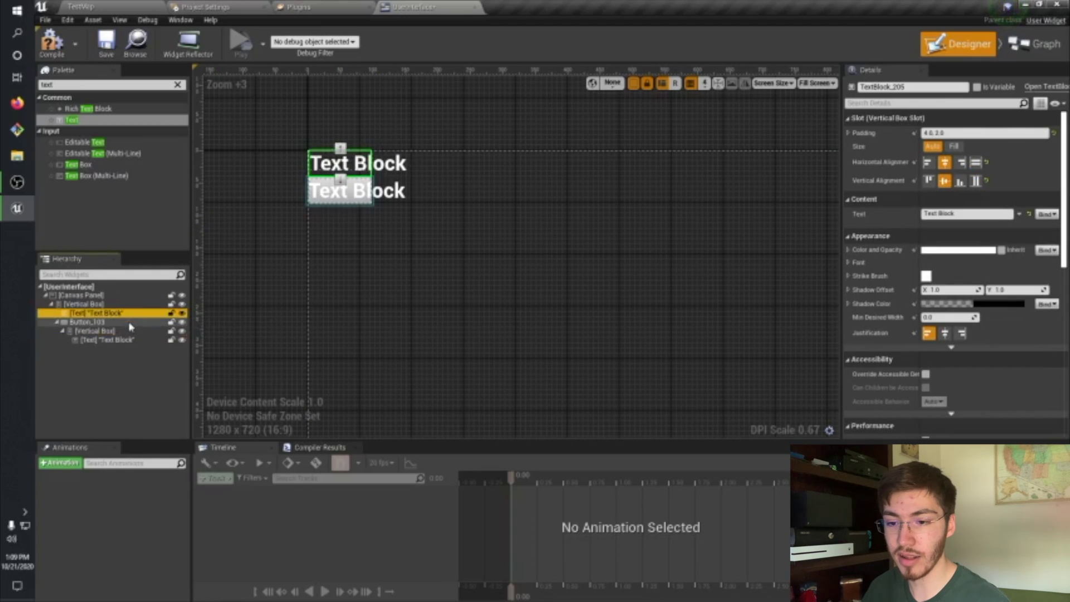
pyautogui.click(97, 331)
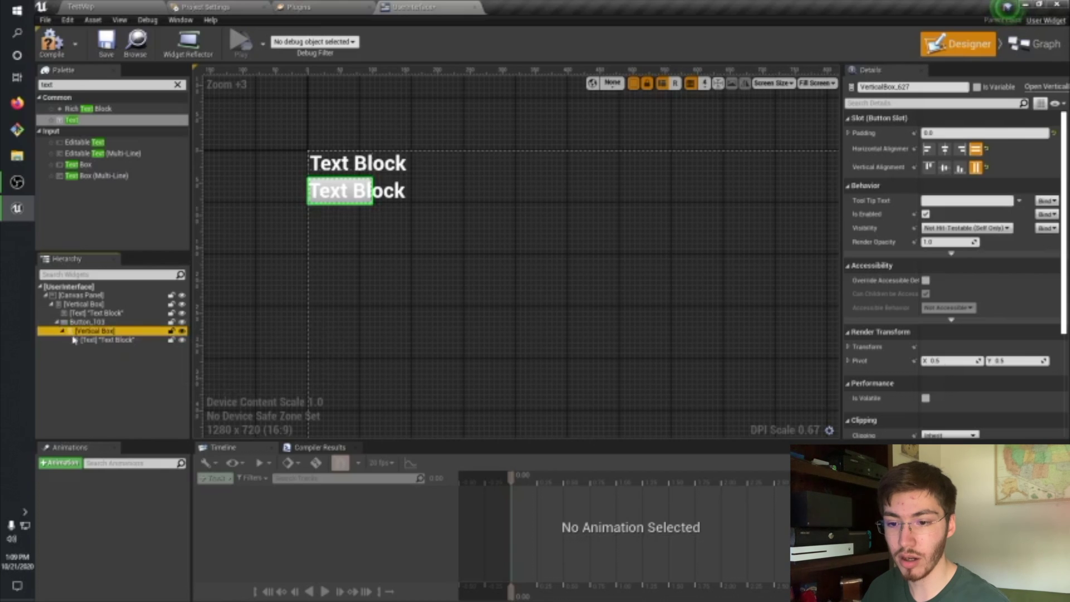
pyautogui.click(83, 340)
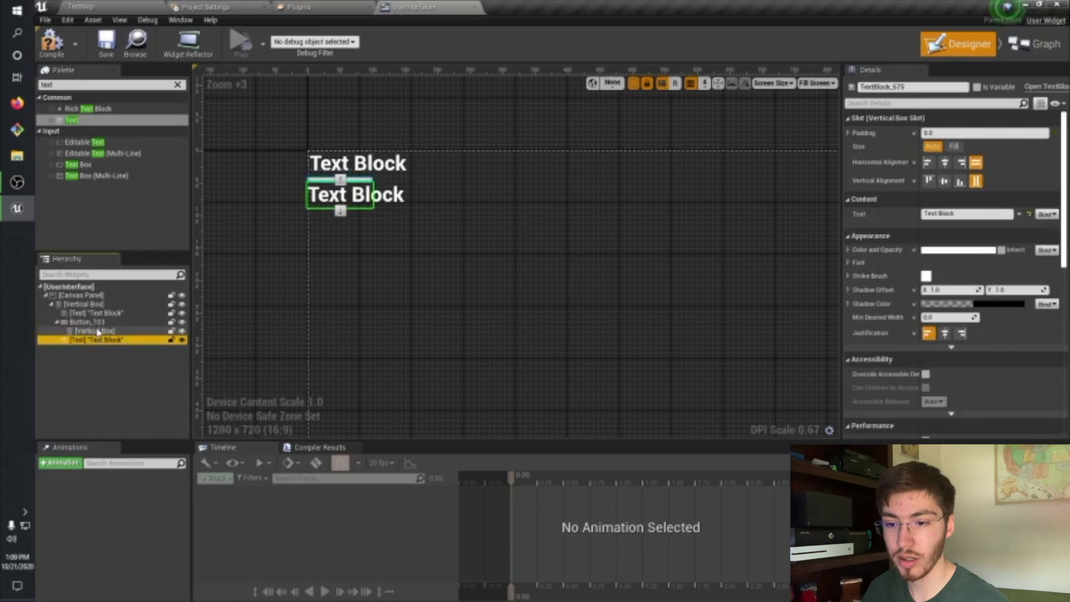
# - Replace the Vertical Box inside the button with the text block from below it, and delete the text block above the button
pyautogui.click(97, 332)
pyautogui.press('Delete')
pyautogui.moveTo(99, 333); pyautogui.dragTo(105, 323)
pyautogui.click(101, 313)
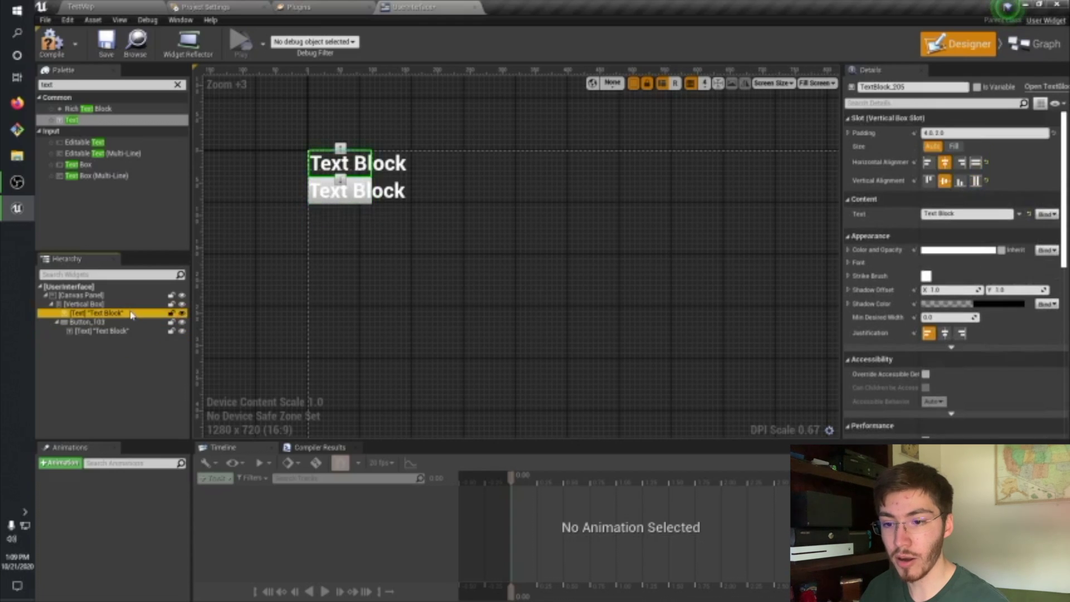
pyautogui.press('Delete')
# - Set the content of the text block inside the button to "Press Me"
pyautogui.click(111, 312)
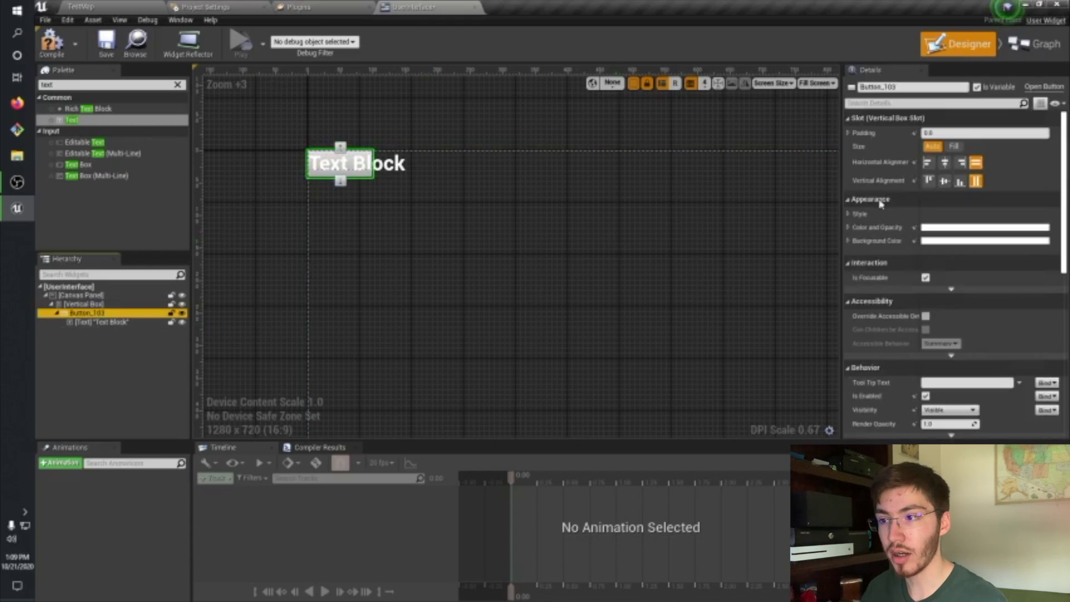
pyautogui.click(106, 322)
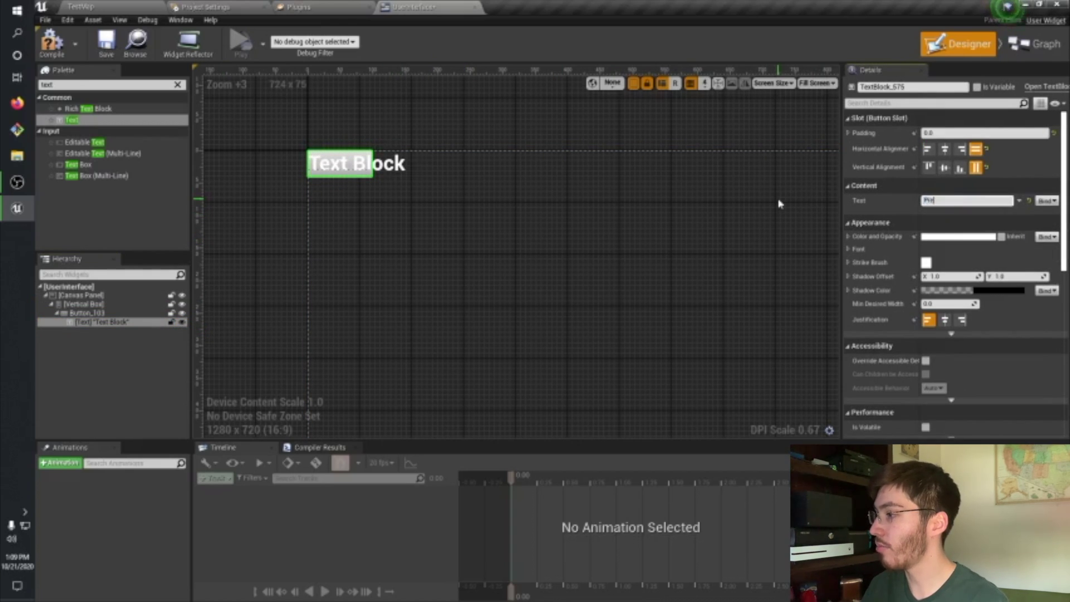
pyautogui.press('Return')
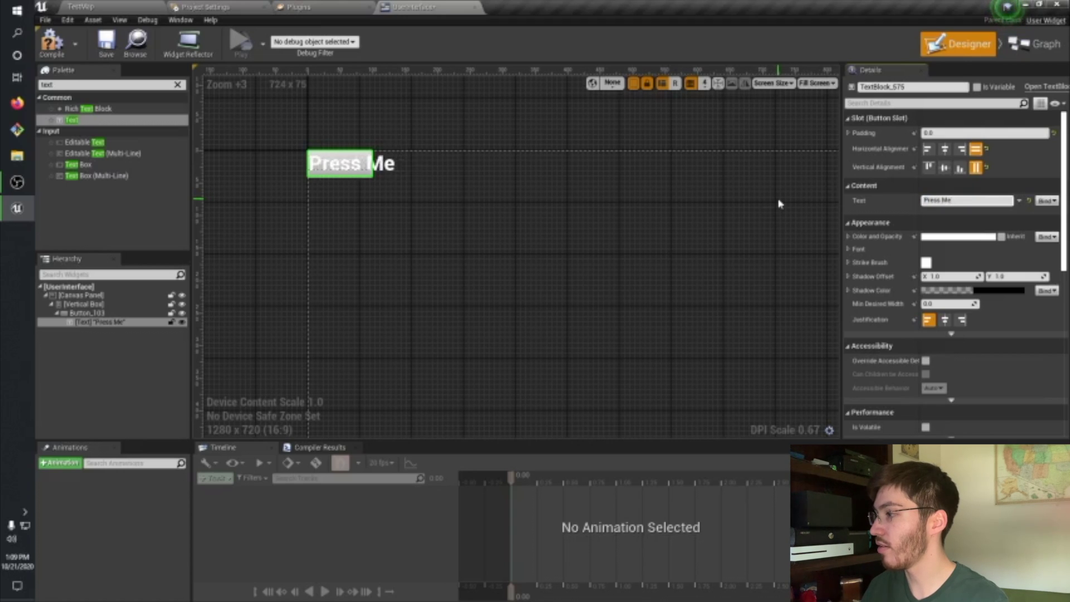
# - Clear the widget search filter and add an Image widget above the button in the Vertical Box
pyautogui.click(134, 312)
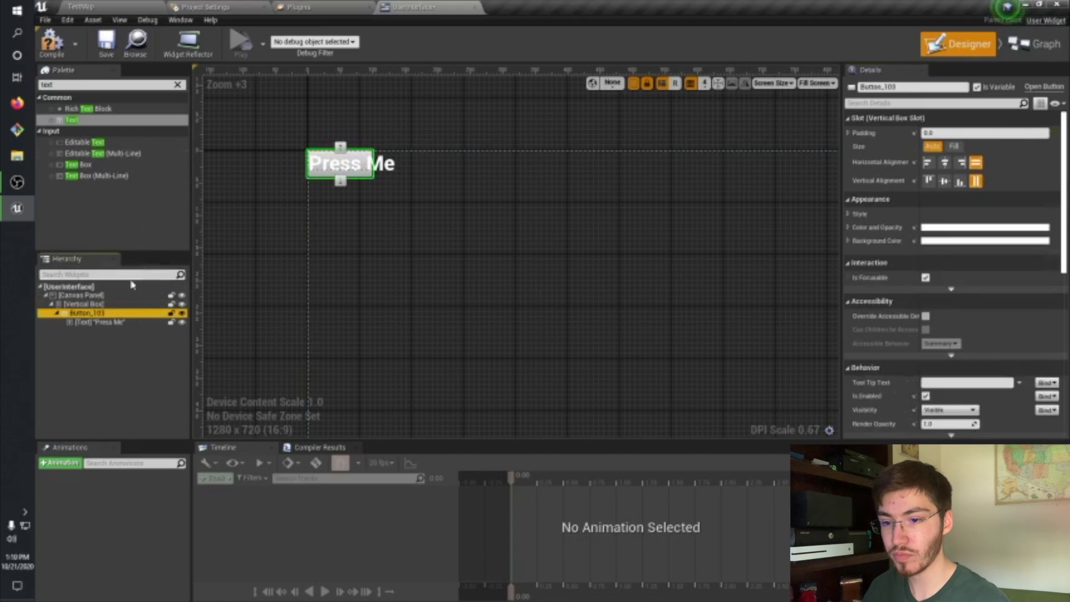
pyautogui.click(177, 84)
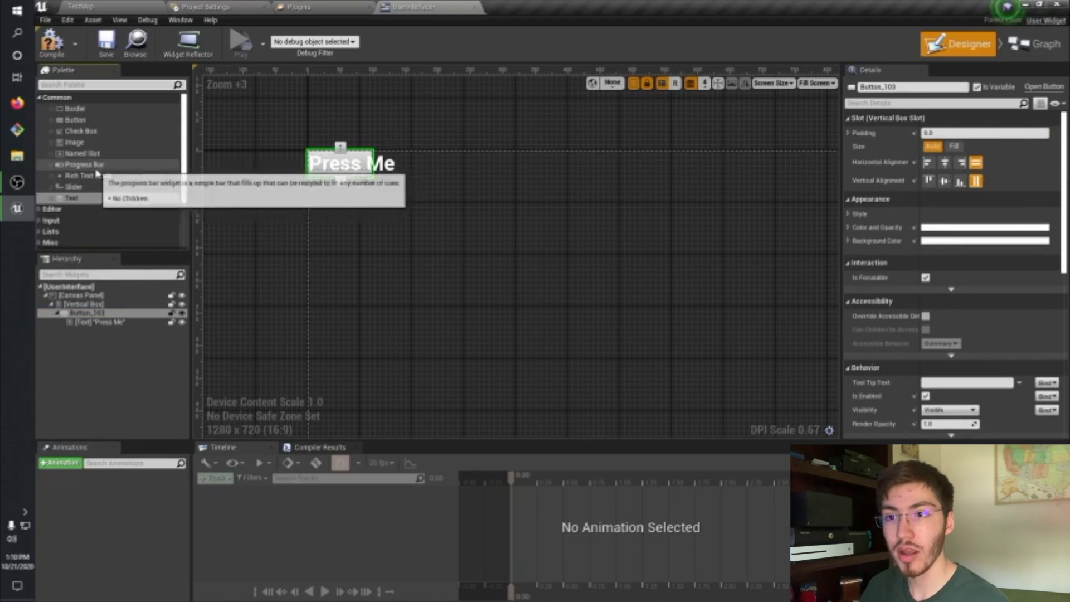
pyautogui.scroll(-1, 112, 179)
pyautogui.moveTo(73, 124); pyautogui.dragTo(114, 315)
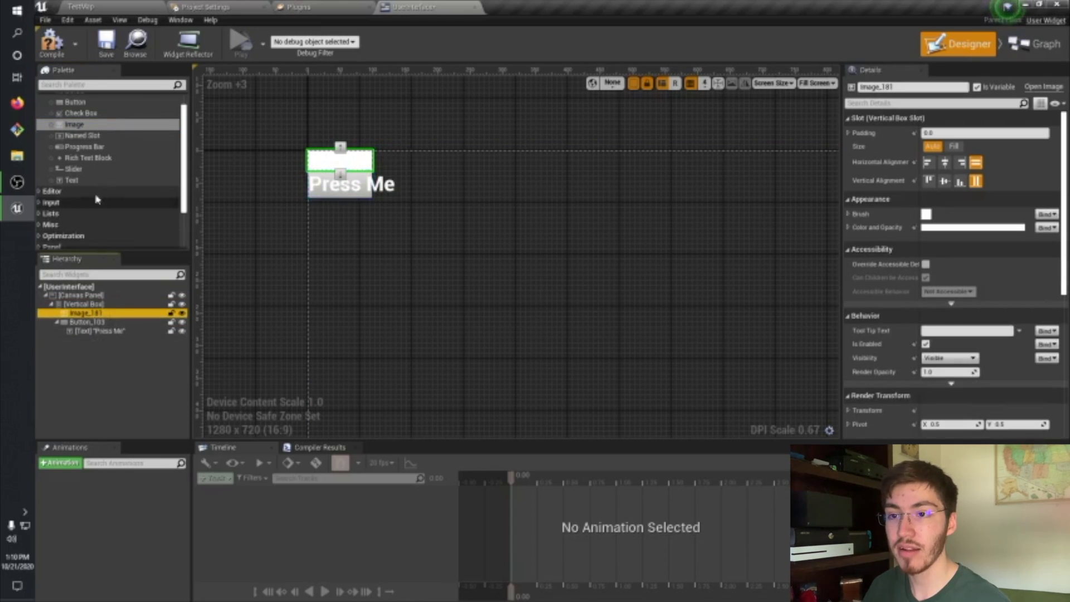
# - Examine the new image widget's appearance, behavior, render transform, clipping and navigation properties
pyautogui.scroll(-5, 1018, 270)
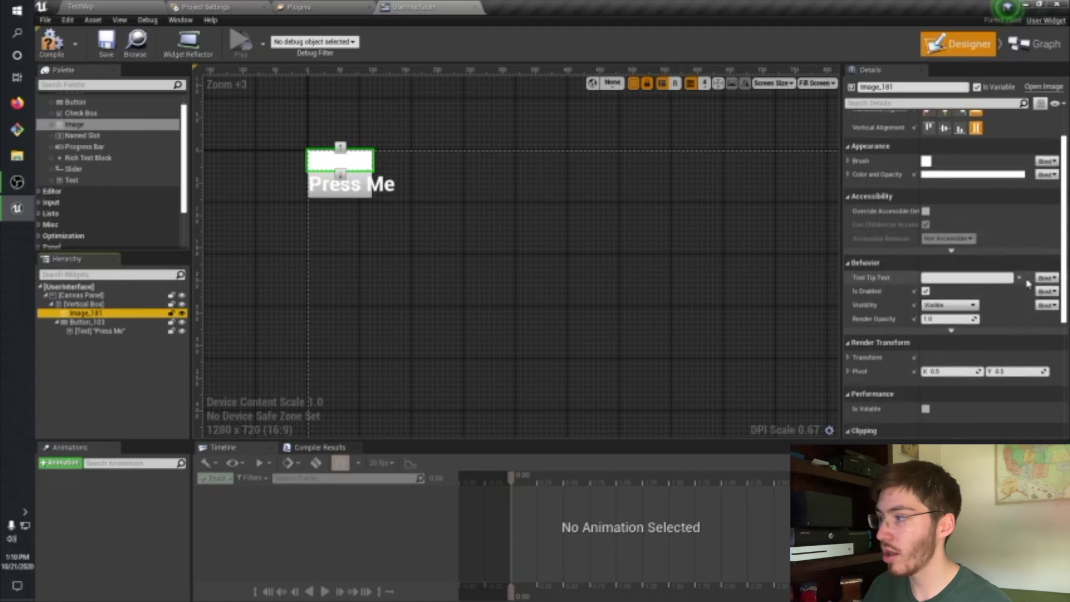
pyautogui.scroll(3, 1018, 270)
pyautogui.scroll(-6, 1019, 271)
pyautogui.scroll(4, 1010, 262)
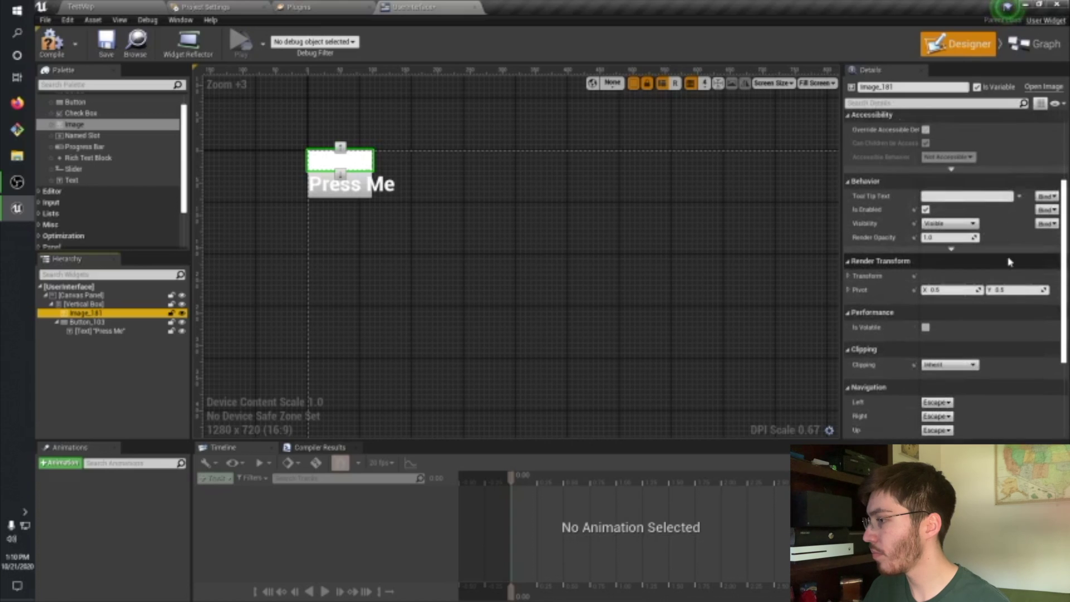
pyautogui.click(849, 278)
pyautogui.click(849, 278)
pyautogui.scroll(-3, 852, 303)
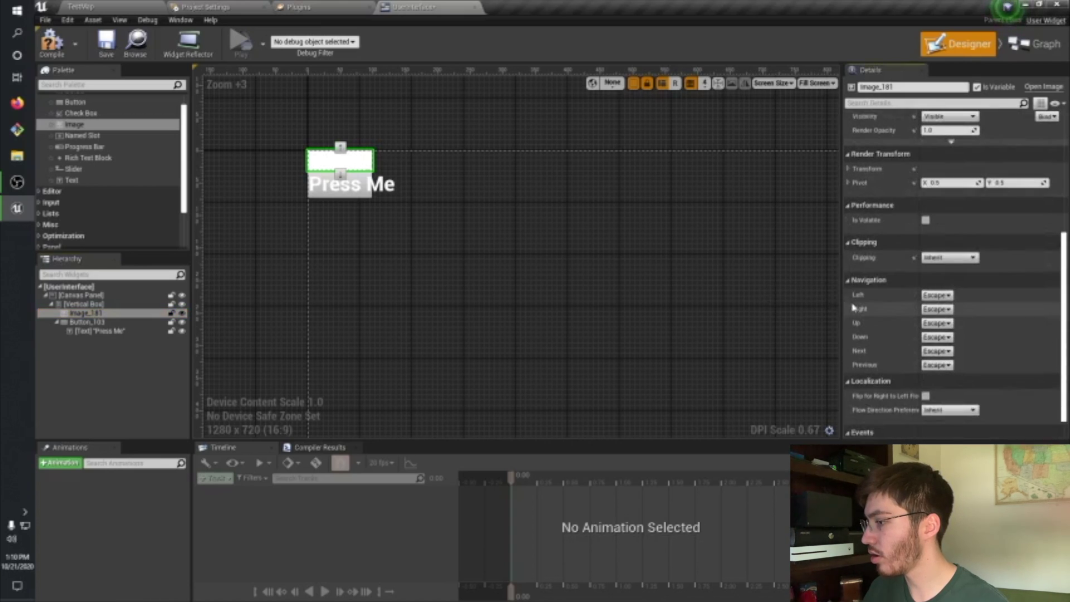
pyautogui.scroll(6, 853, 304)
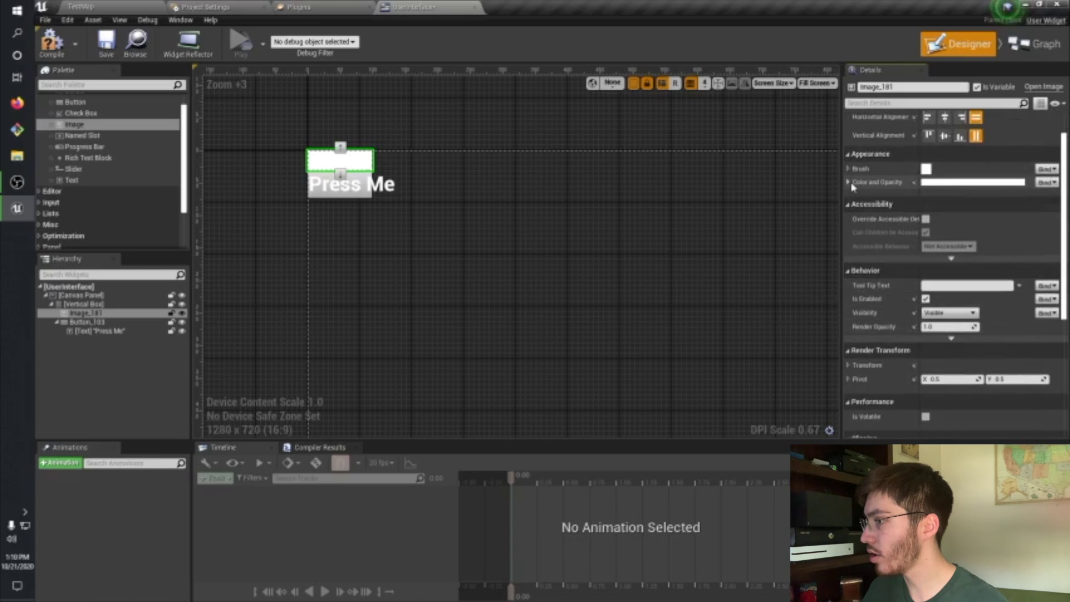
# - Expand the image widget's Brush settings and browse the assets available as its image
pyautogui.click(848, 169)
pyautogui.click(1003, 191)
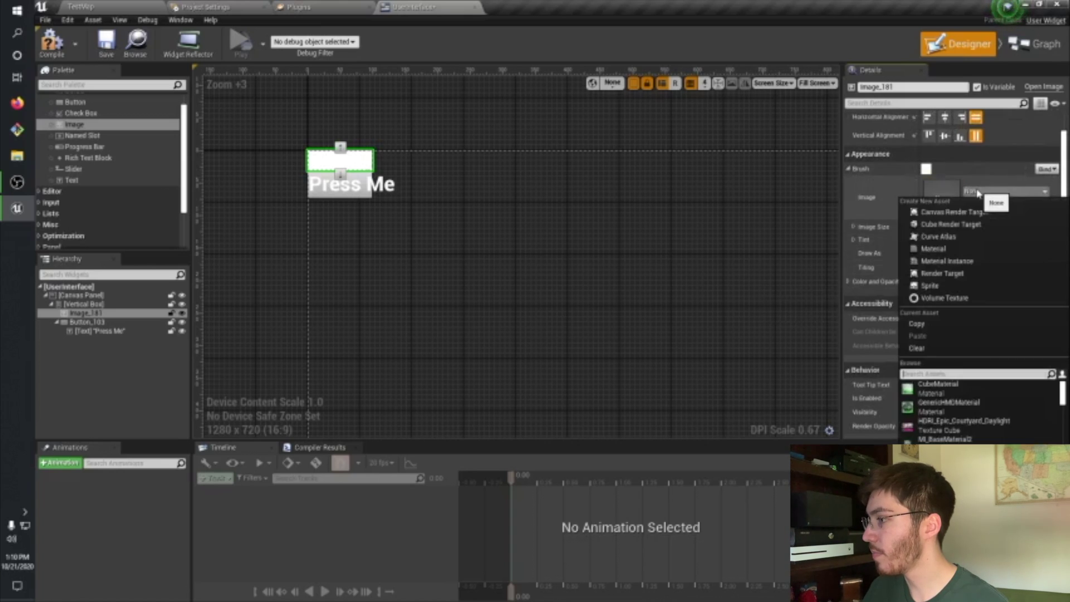
pyautogui.scroll(-3, 936, 422)
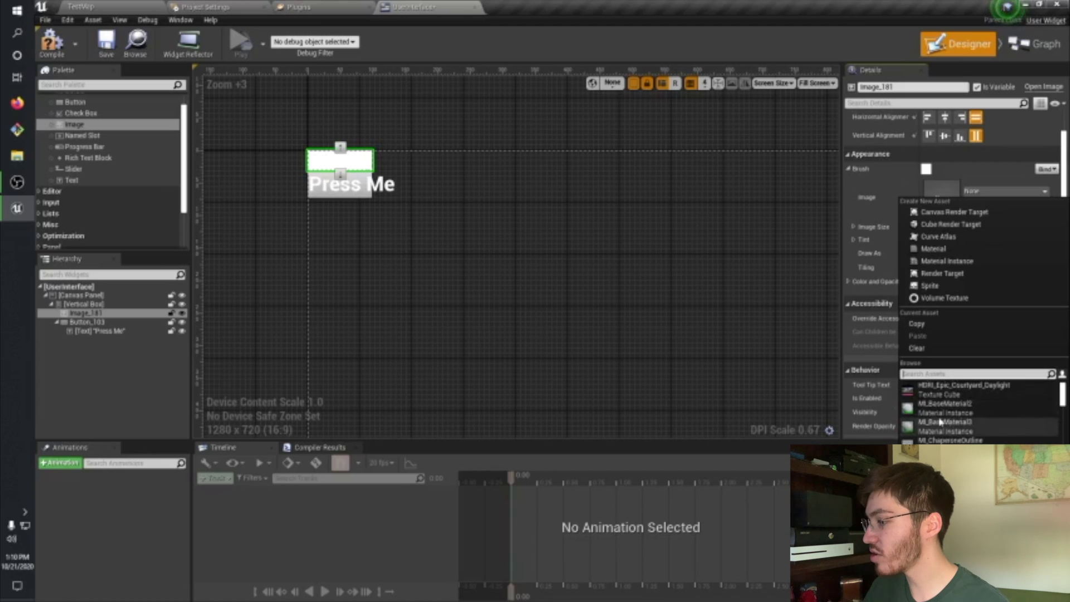
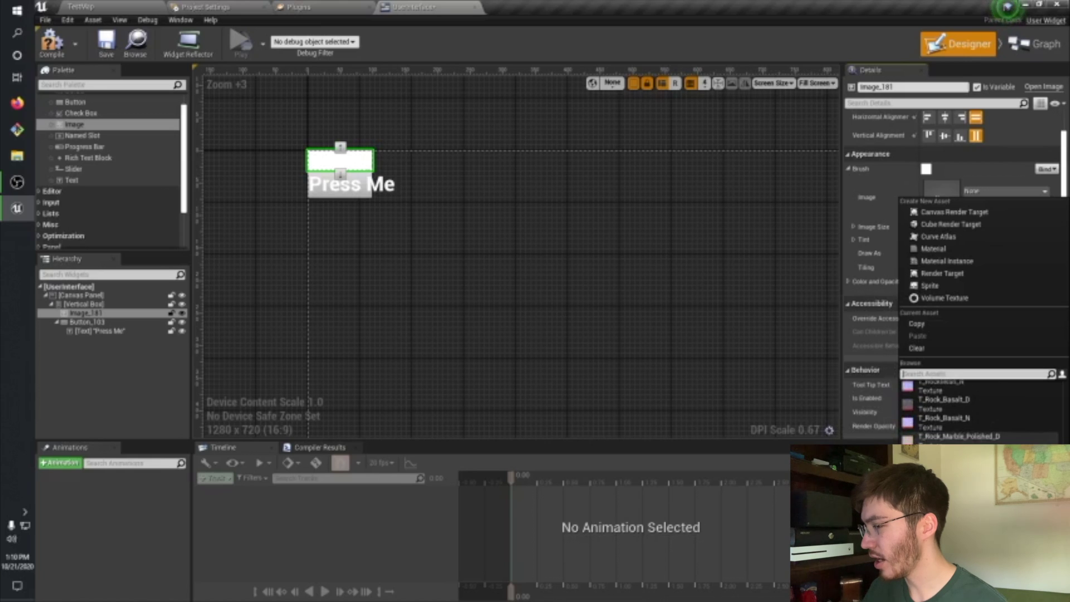
pyautogui.scroll(4, 915, 405)
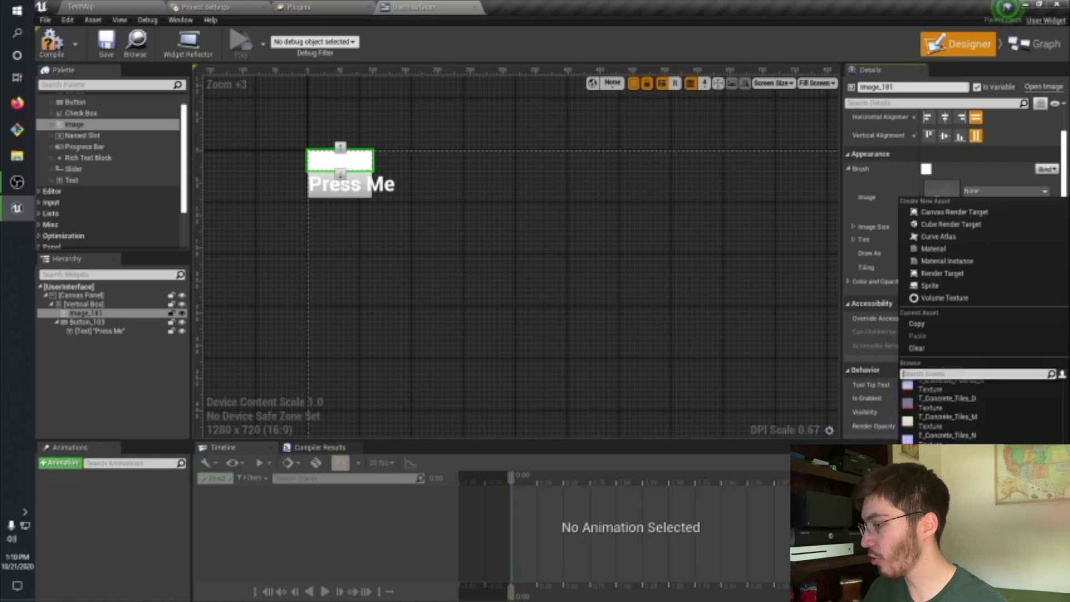
# - Assign the T_Chair_M texture as the image widget's brush image
pyautogui.click(919, 409)
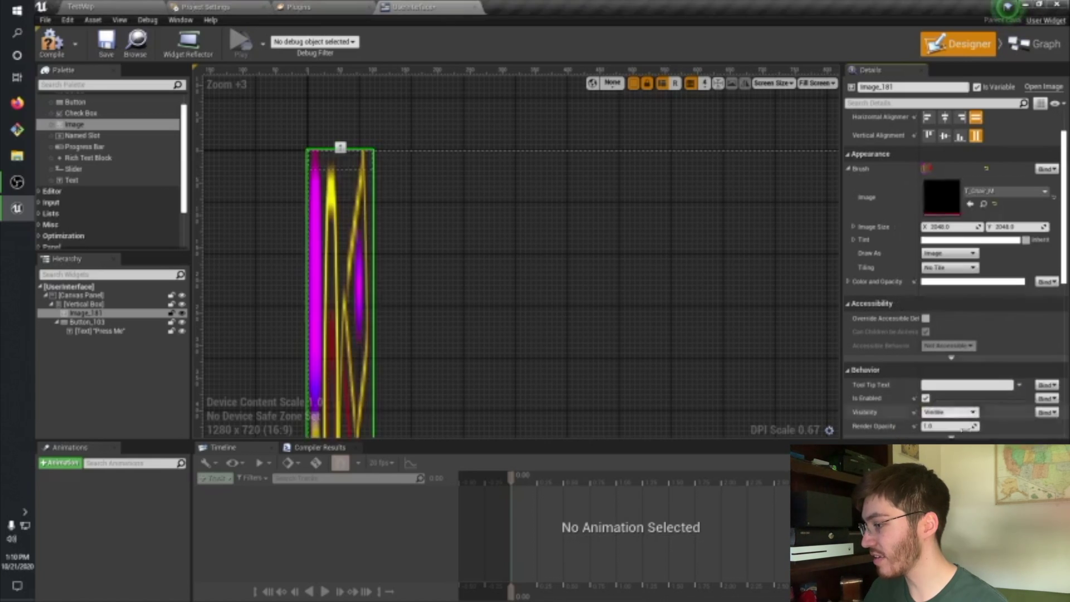
pyautogui.moveTo(495, 291); pyautogui.dragTo(485, 244, button='right')
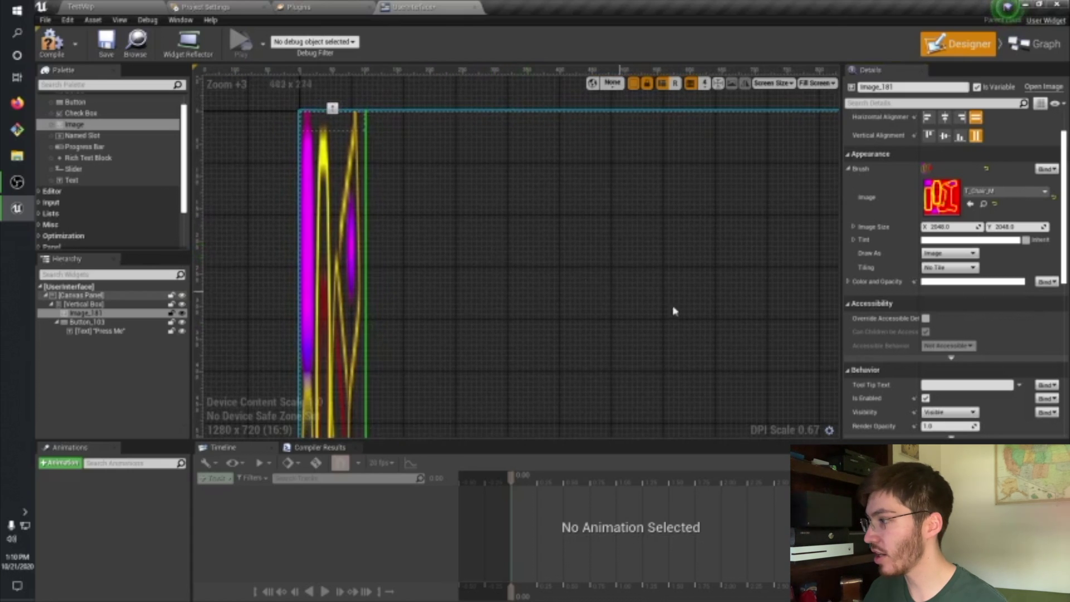
# - Set the image widget's brush image size to 100 by 100
pyautogui.scroll(3, 938, 260)
pyautogui.scroll(-1, 209, 318)
pyautogui.scroll(-4, 238, 316)
pyautogui.moveTo(334, 361); pyautogui.dragTo(486, 141, button='right')
pyautogui.scroll(-5, 489, 320)
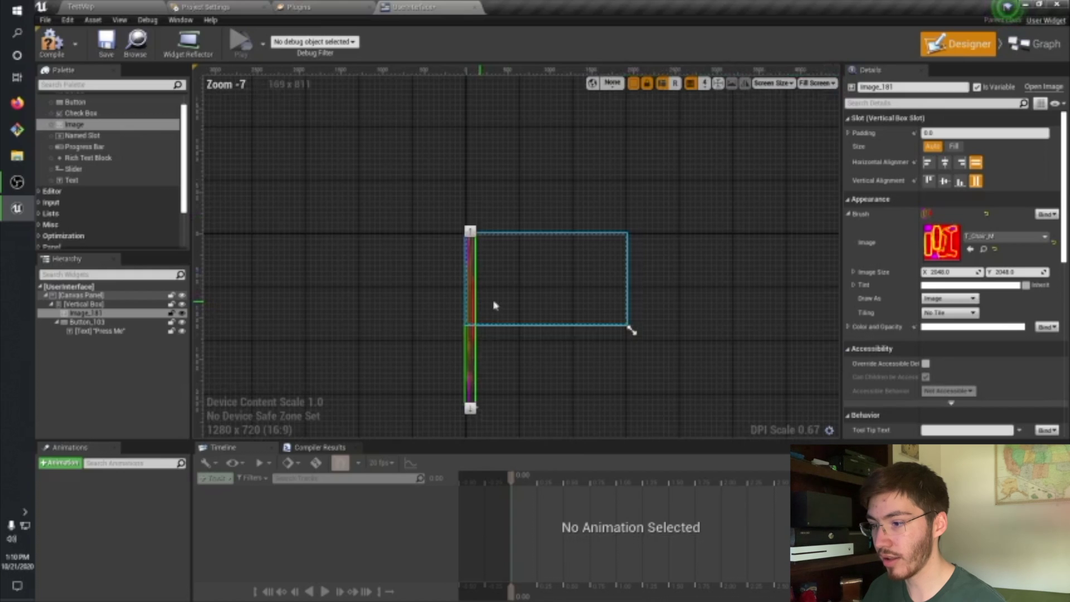
pyautogui.click(944, 272)
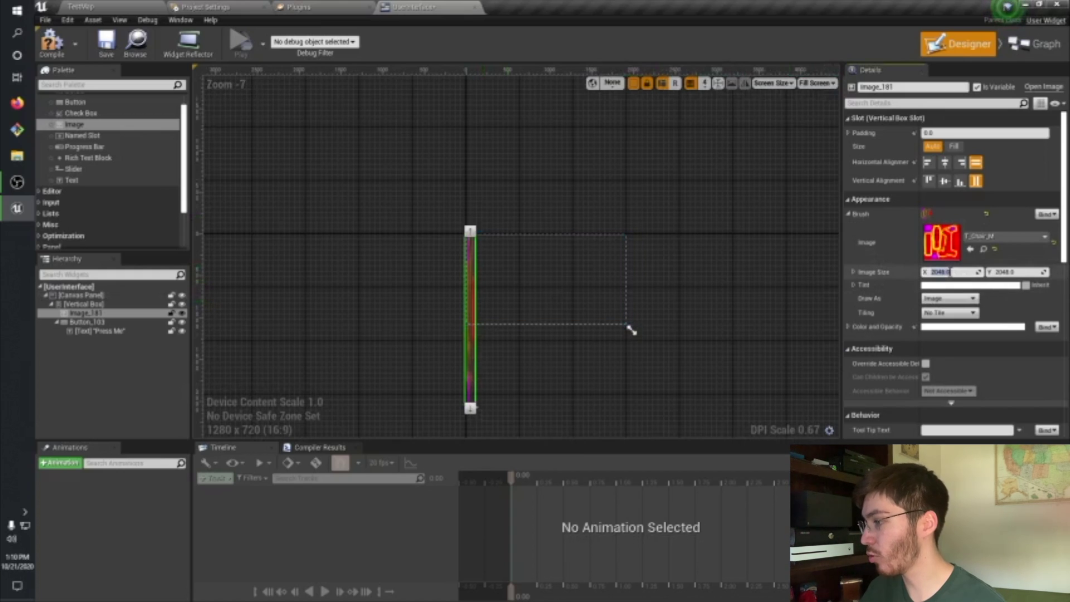
pyautogui.write('100')
pyautogui.press('Return')
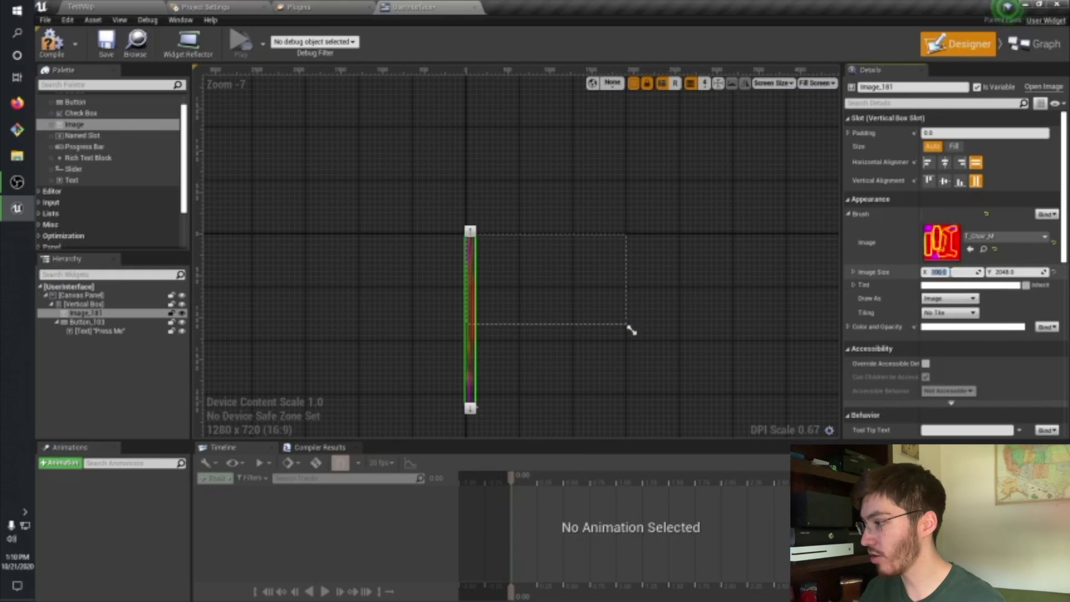
pyautogui.press('Tab')
pyautogui.write('100')
pyautogui.press('Return')
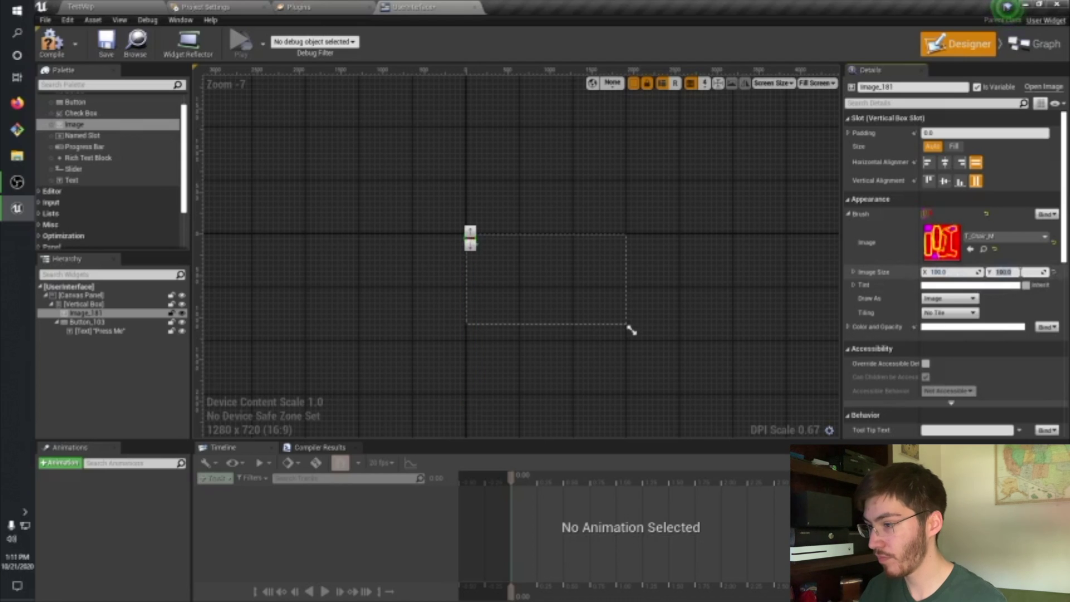
pyautogui.scroll(13, 454, 247)
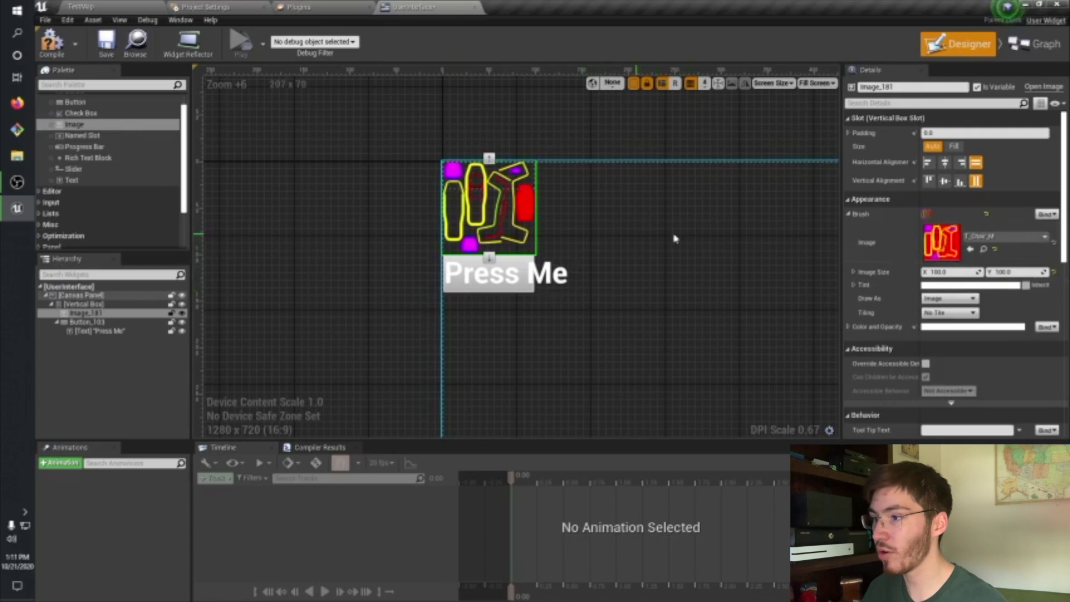
# - Enable Size To Content for the Vertical Box in its Canvas Panel slot
pyautogui.click(85, 304)
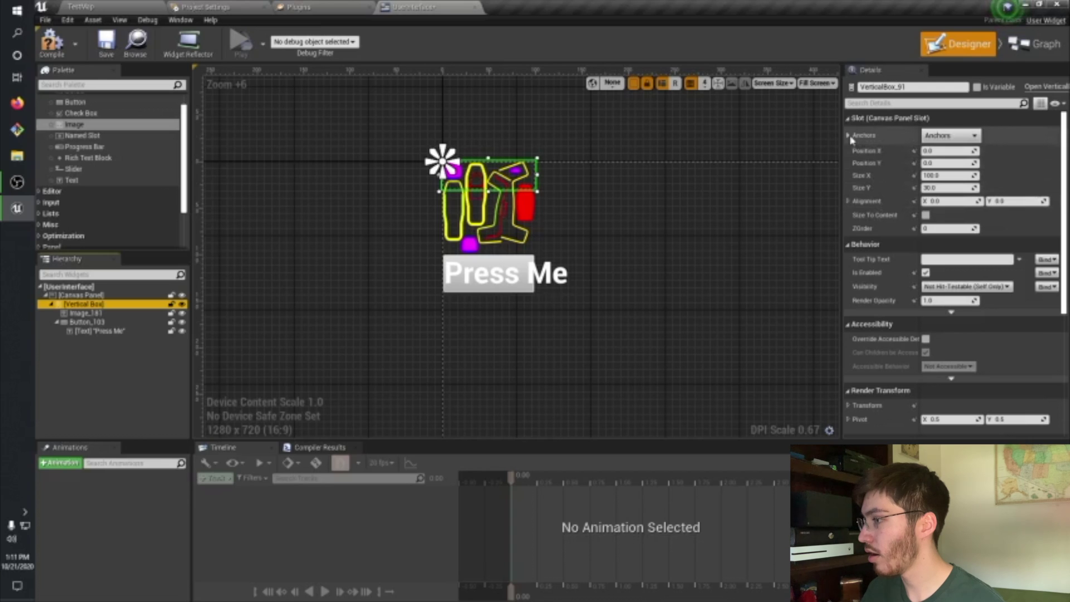
pyautogui.click(925, 215)
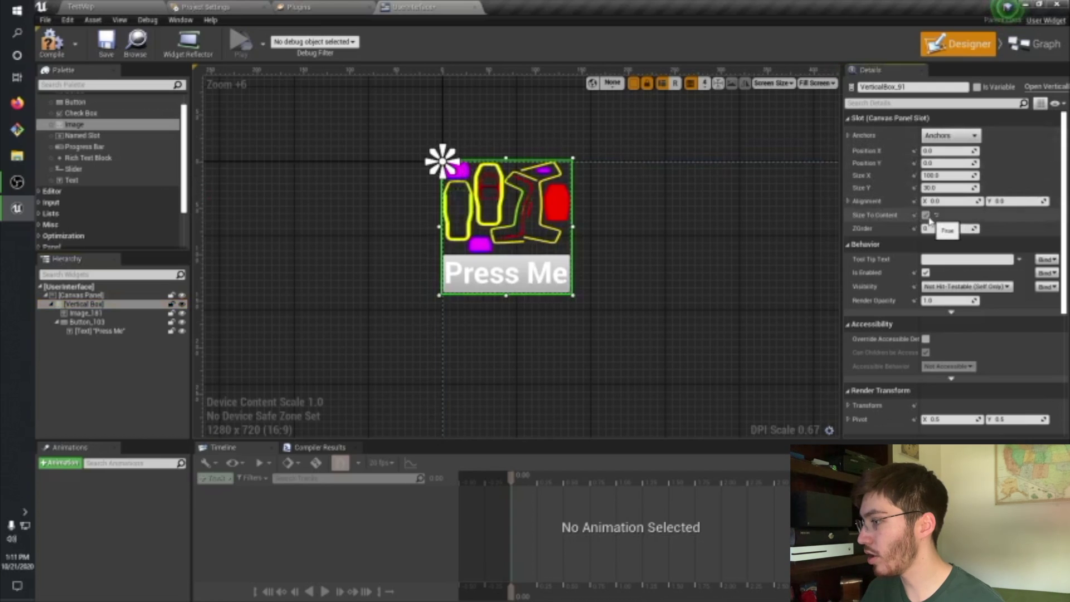
pyautogui.click(452, 131)
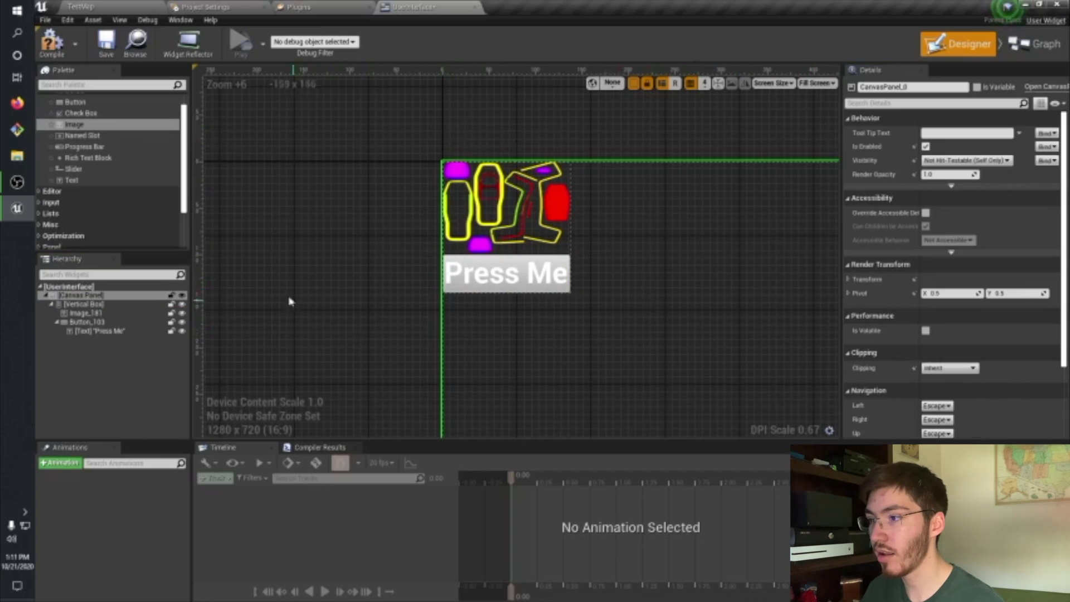
pyautogui.moveTo(361, 164); pyautogui.dragTo(372, 160, button='right')
pyautogui.moveTo(393, 282); pyautogui.dragTo(370, 210, button='right')
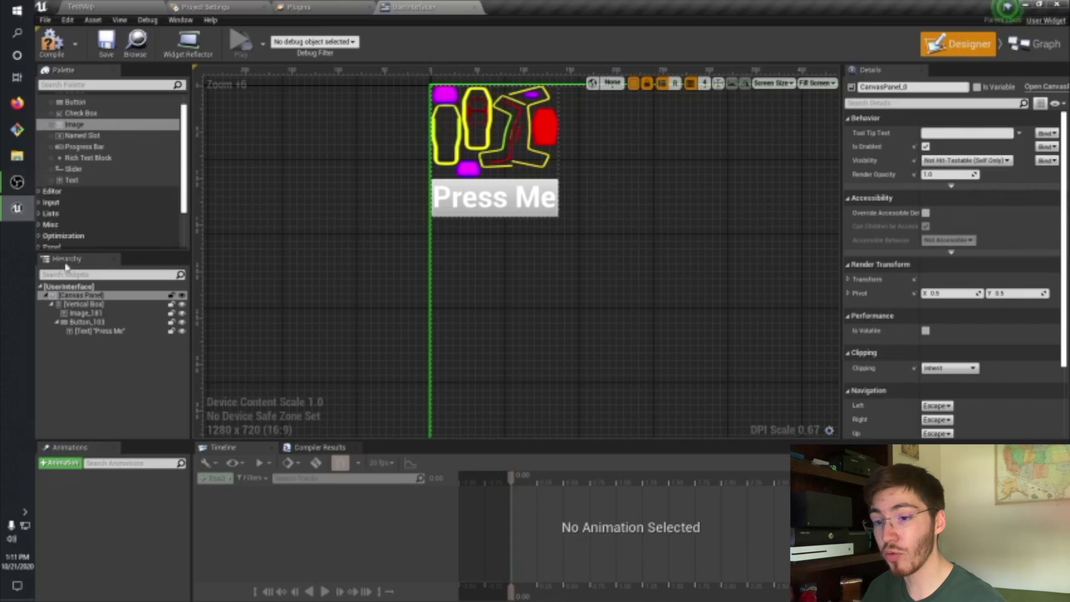
# - Set the button's size rule in the Vertical Box slot to Fill
pyautogui.click(117, 323)
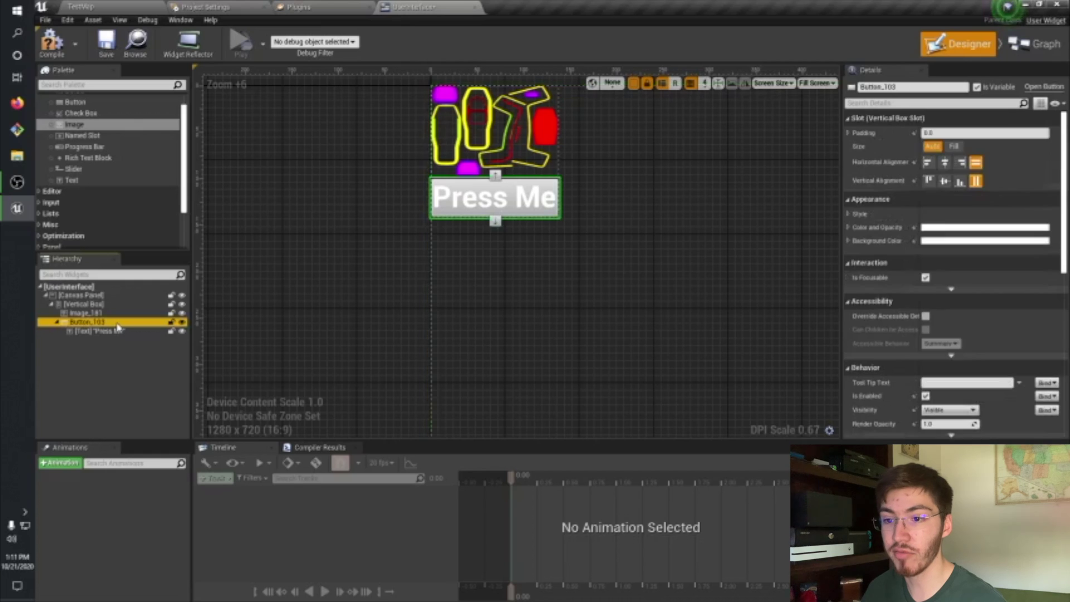
pyautogui.click(956, 146)
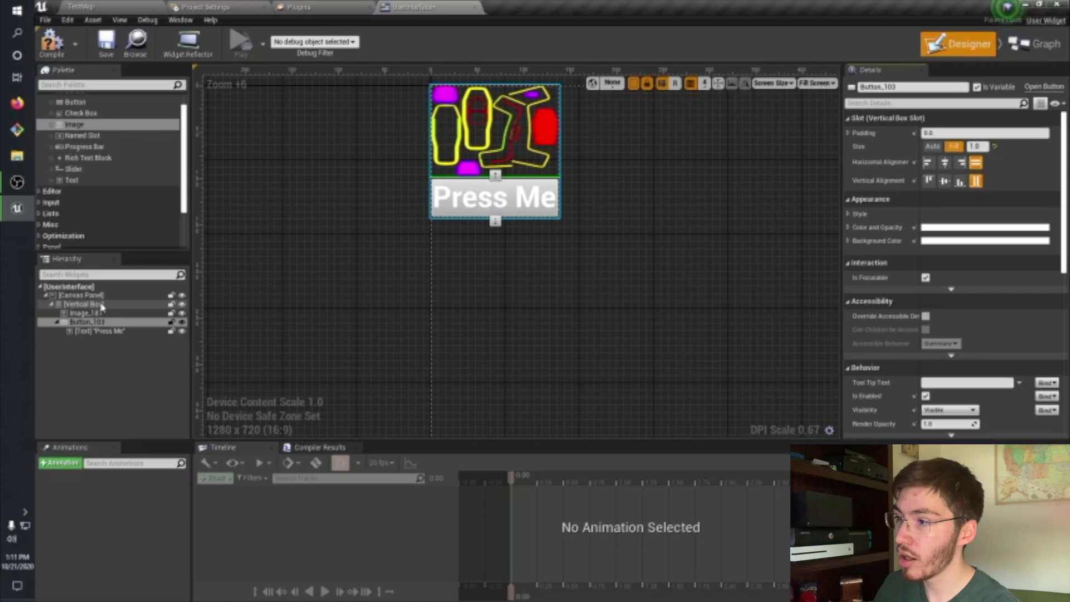
# - Try the Fill size rule on the image widget's Vertical Box slot and set it back to Auto
pyautogui.click(84, 313)
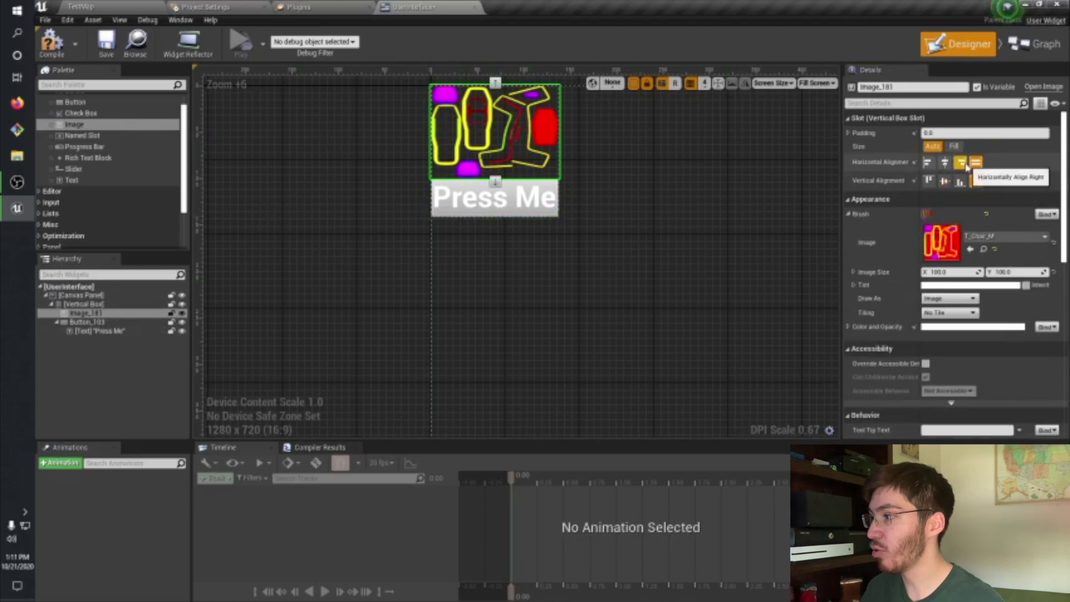
pyautogui.click(954, 146)
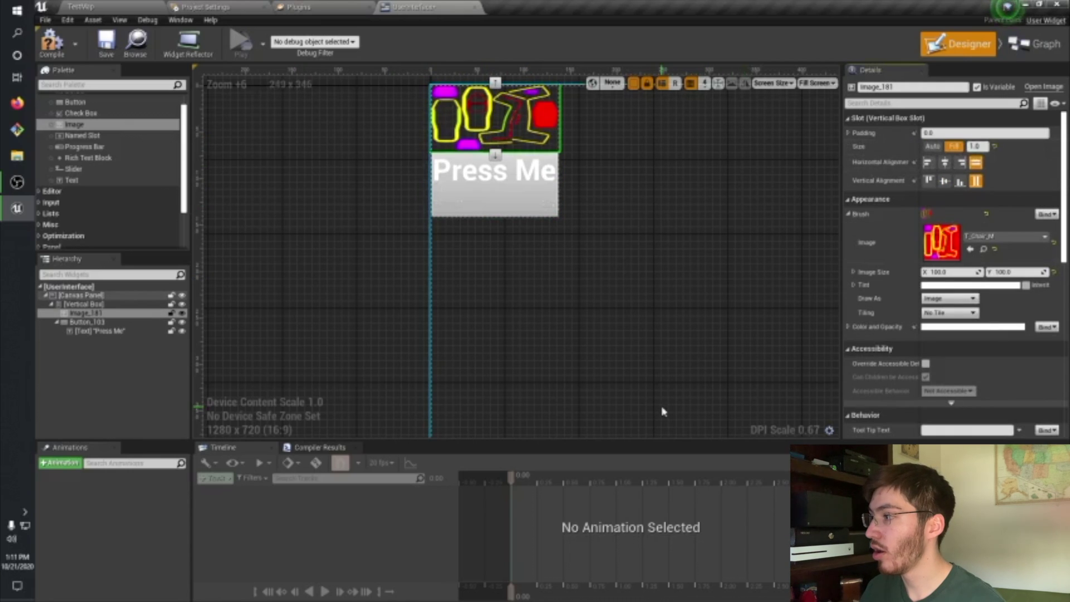
pyautogui.scroll(6, 524, 161)
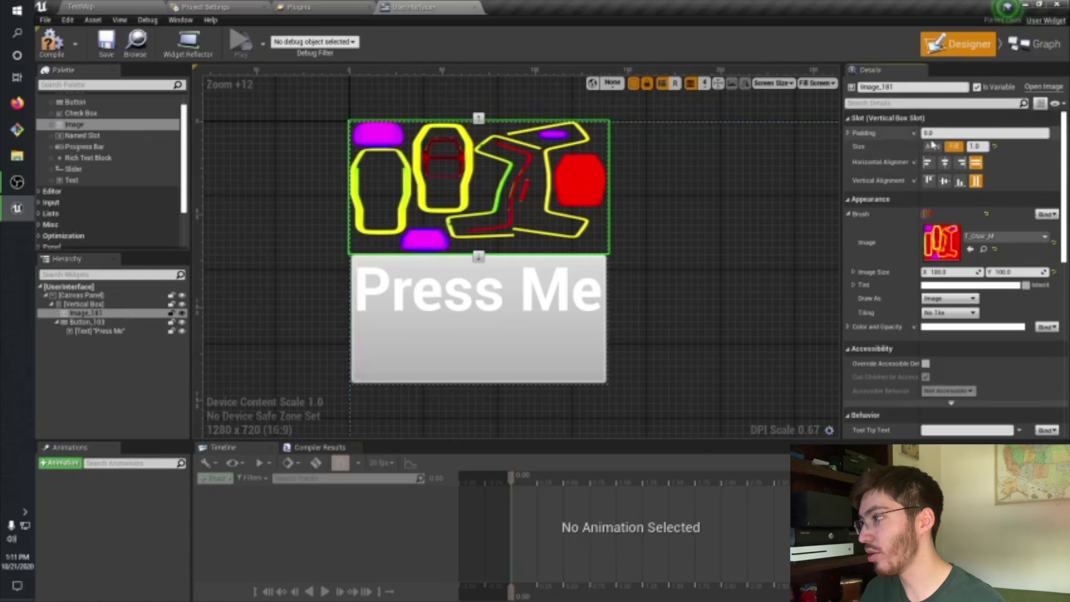
pyautogui.click(932, 146)
pyautogui.scroll(-4, 704, 226)
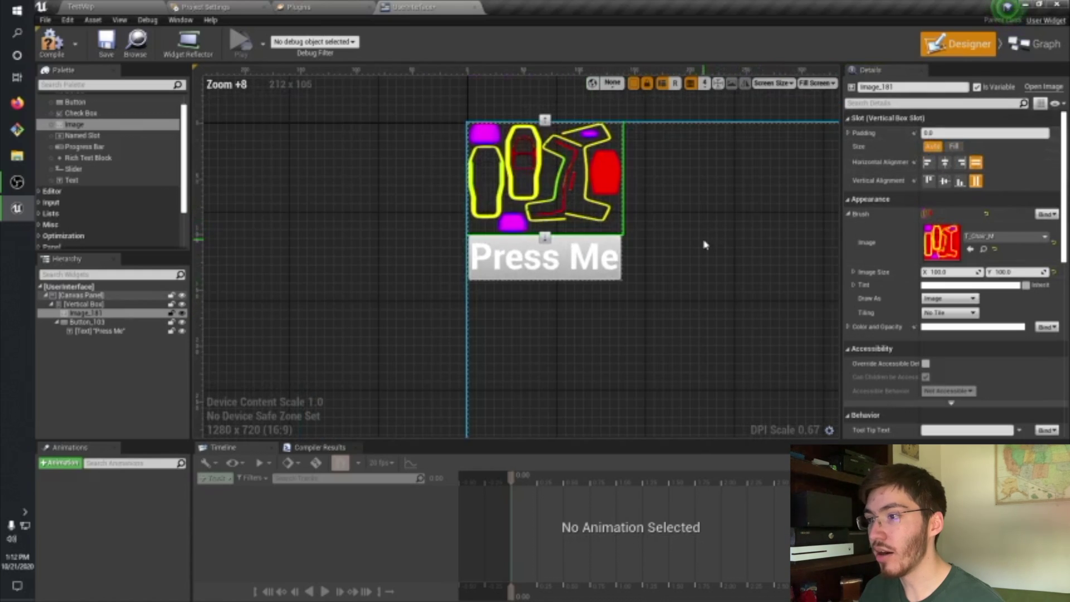
# - Rename the button widget to PressMeBtn
pyautogui.moveTo(762, 252); pyautogui.dragTo(667, 220, button='right')
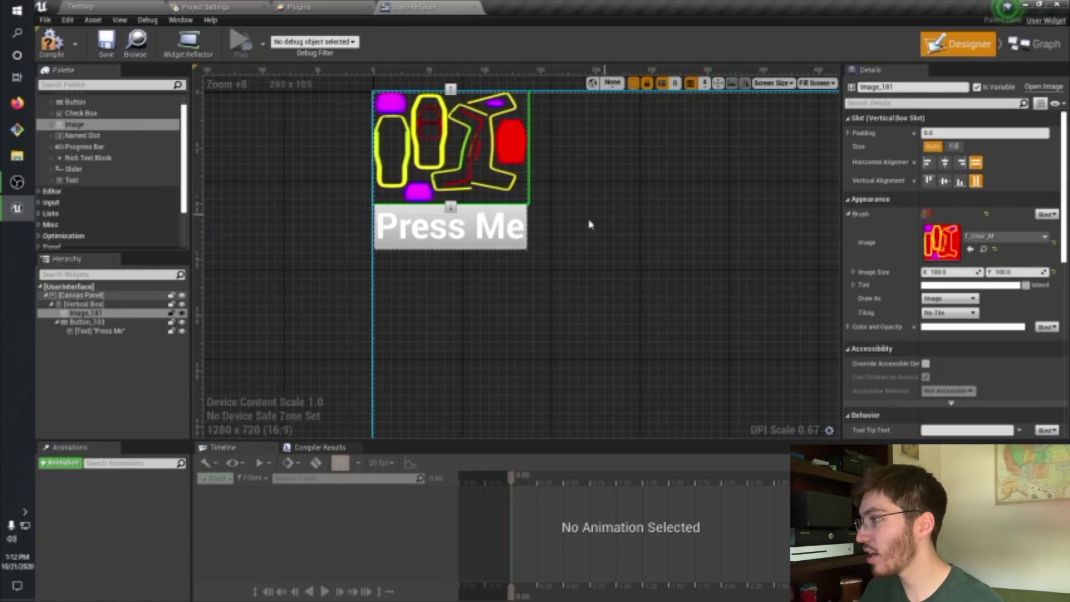
pyautogui.click(462, 245)
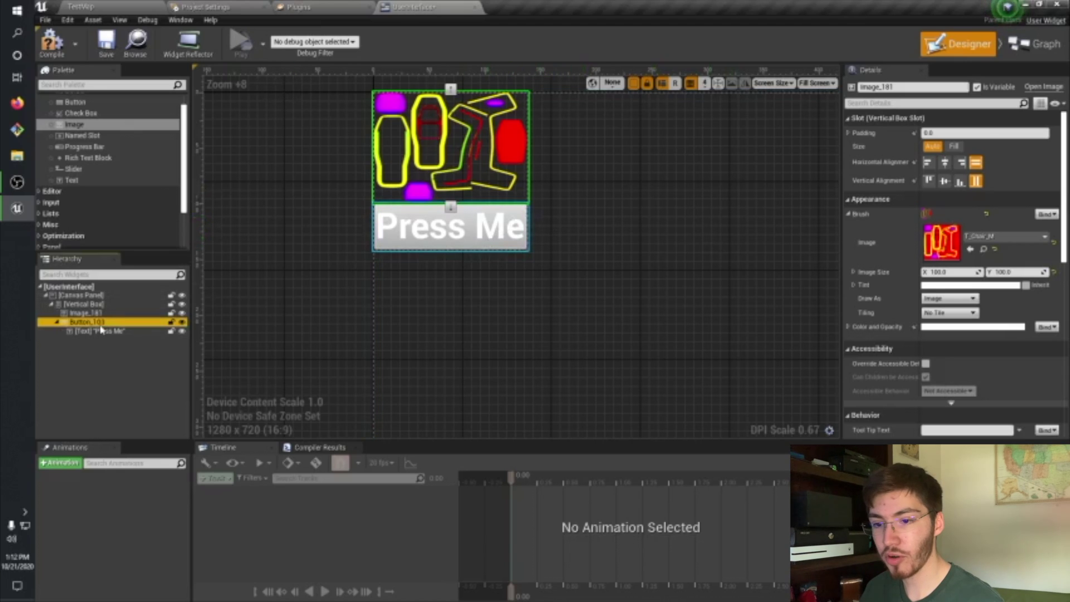
pyautogui.click(921, 88)
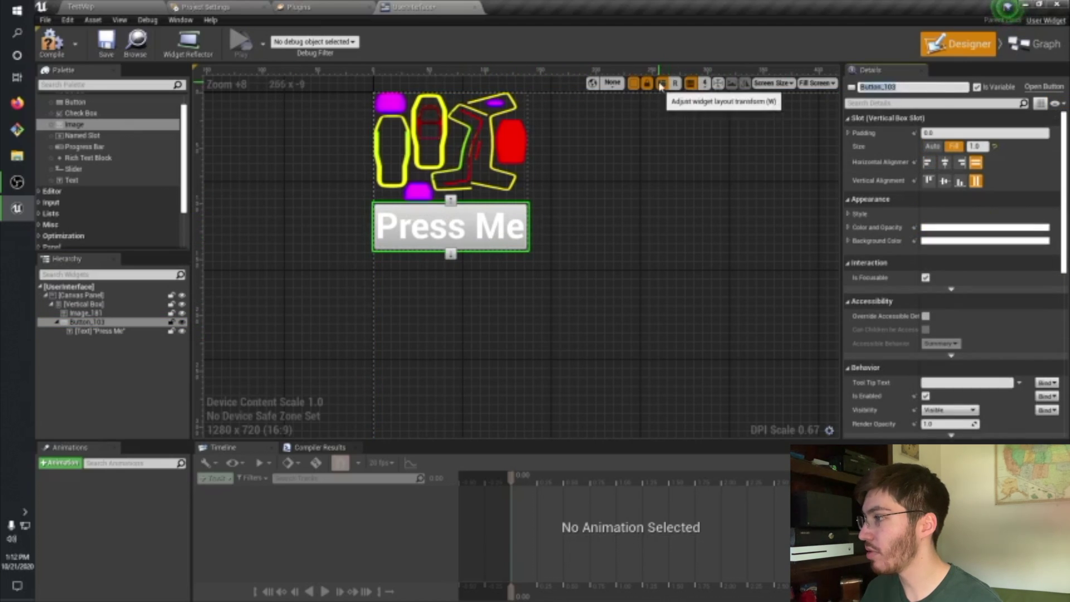
pyautogui.write('PressMeBtn')
pyautogui.press('Return')
# - Rename the image widget to ImgToChange and save the widget blueprint
pyautogui.click(87, 313)
pyautogui.click(914, 87)
pyautogui.write('IMG')
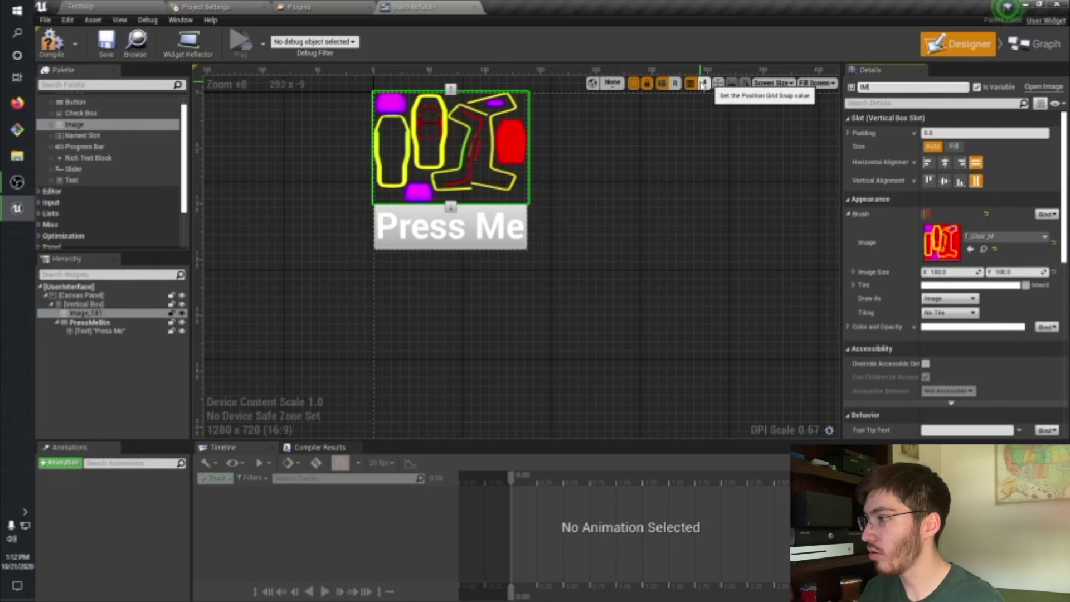
pyautogui.write('ToChange')
pyautogui.press('Return')
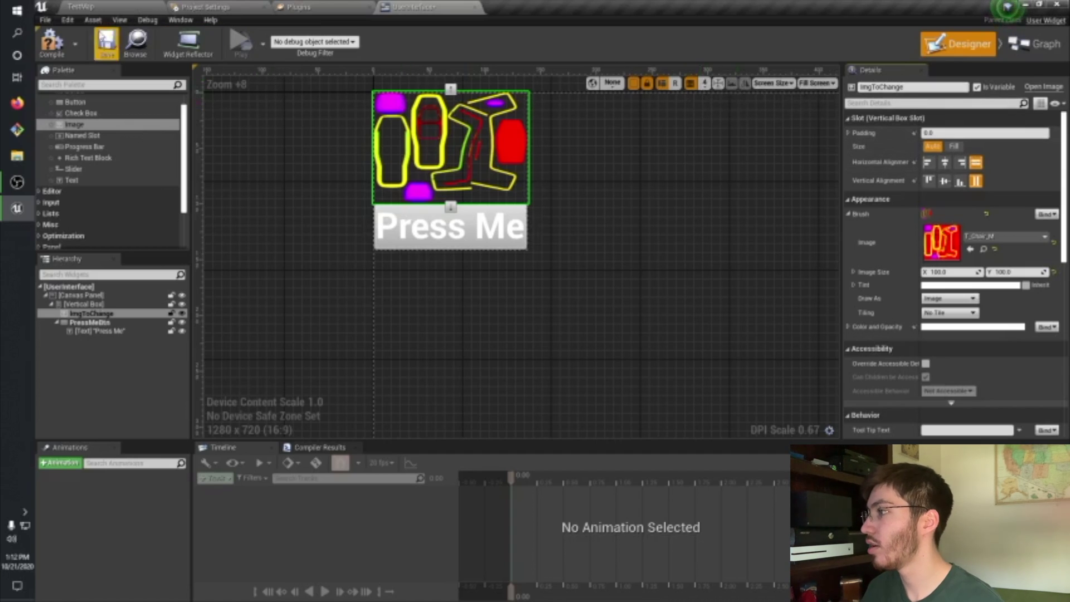
pyautogui.click(107, 43)
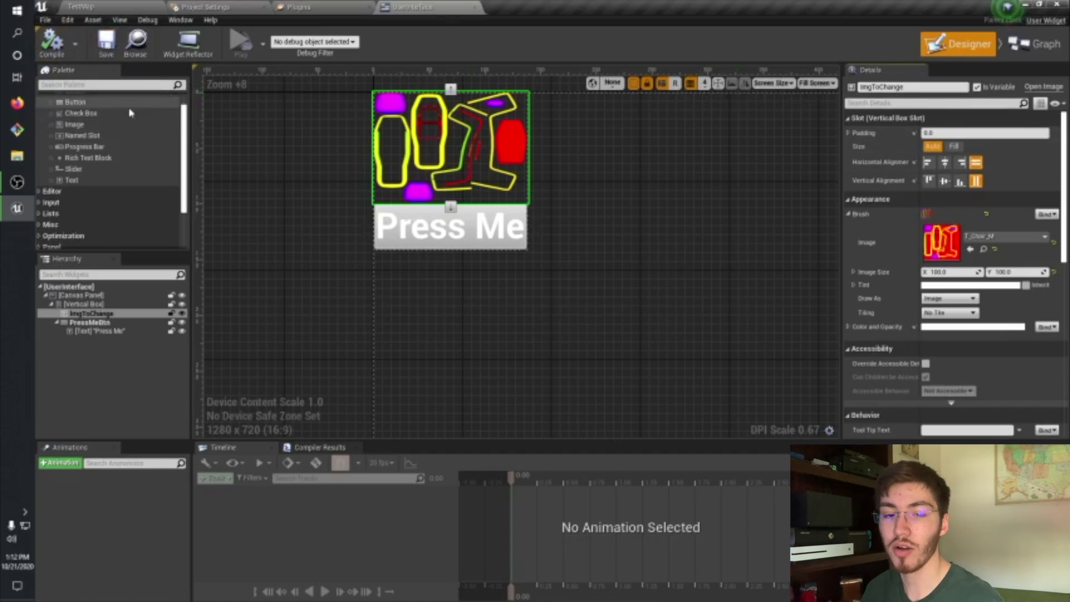
# - Add an On Pressed event for the PressMeBtn button to the event graph
pyautogui.click(112, 322)
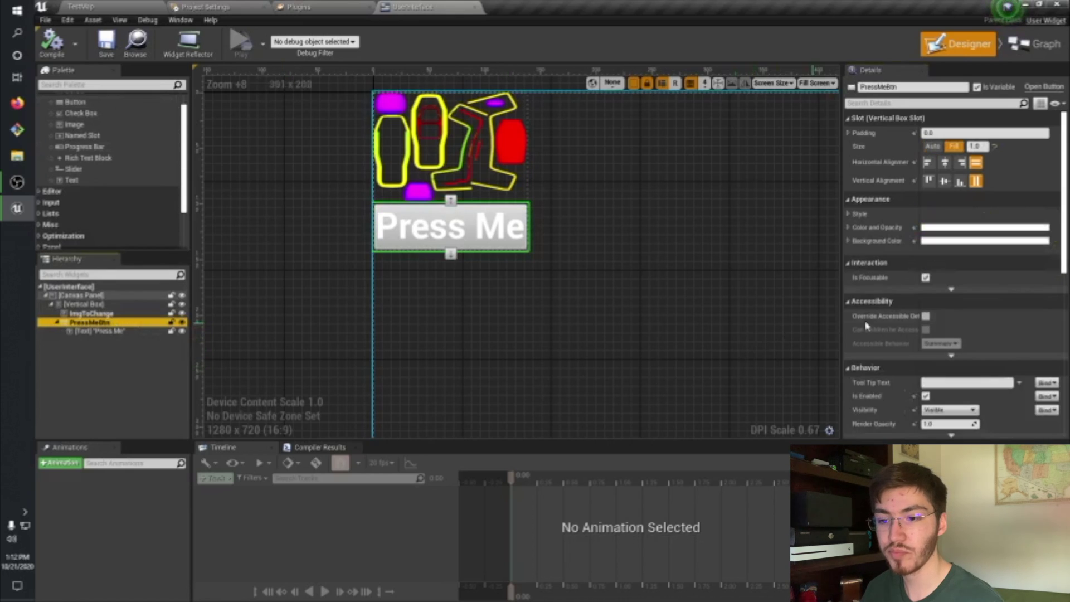
pyautogui.scroll(-5, 984, 301)
pyautogui.scroll(-5, 983, 301)
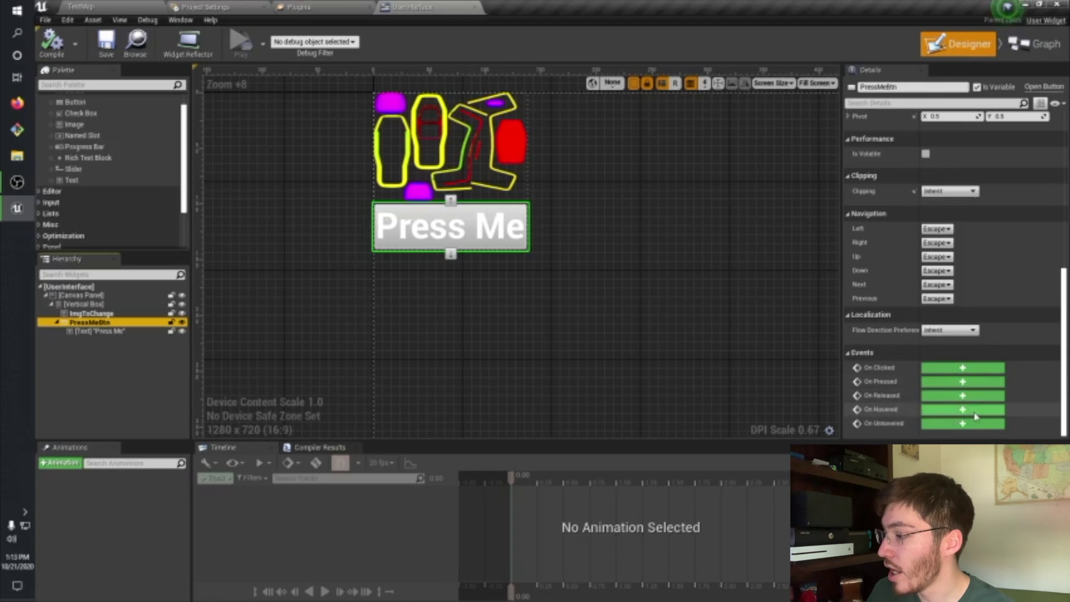
pyautogui.click(963, 382)
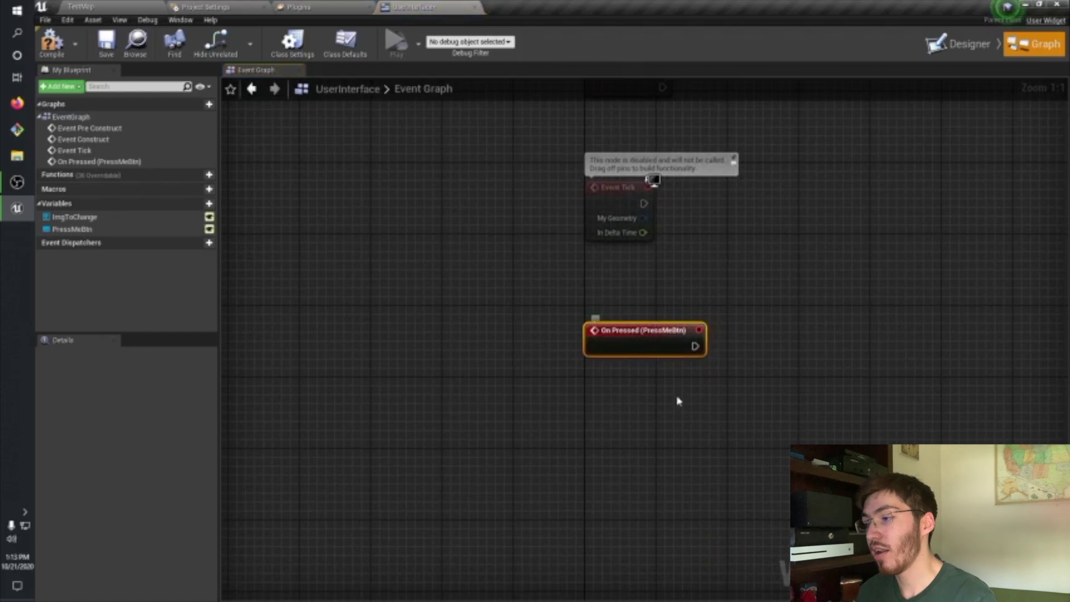
# - Place a Get node for the ImgToChange variable below the On Pressed event
pyautogui.click(134, 218)
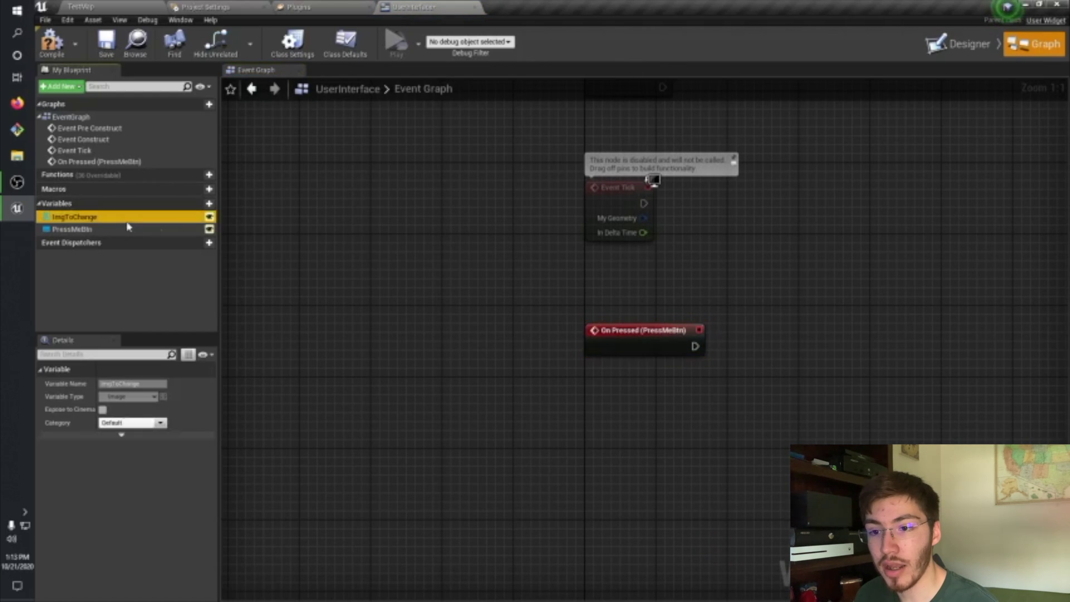
pyautogui.moveTo(127, 216); pyautogui.dragTo(629, 380)
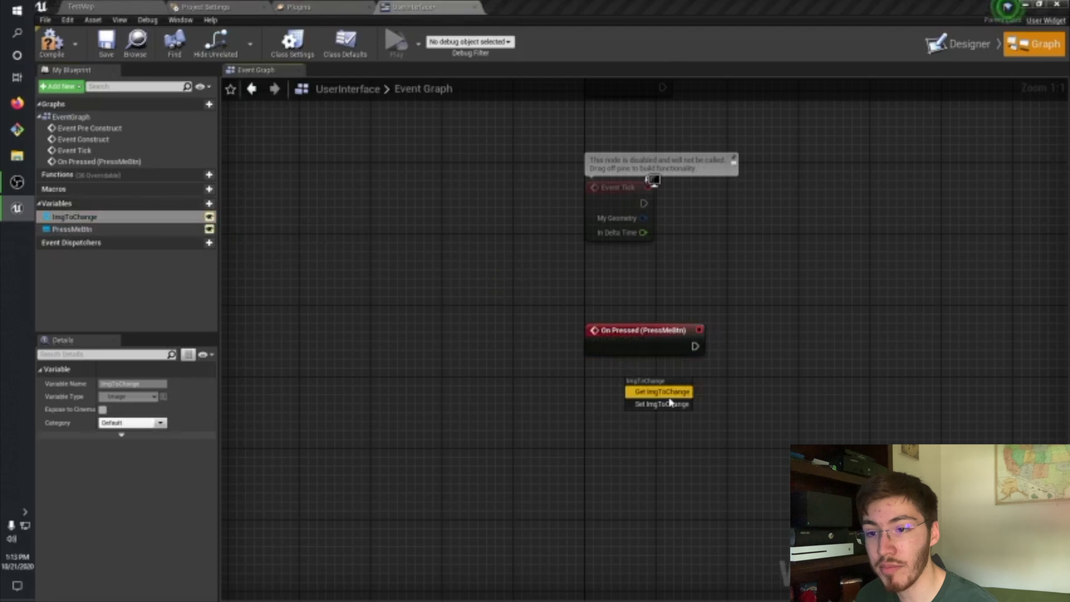
pyautogui.click(658, 389)
pyautogui.moveTo(728, 381); pyautogui.dragTo(536, 372, button='right')
# - Add a Set Brush node targeting ImgToChange and connect the On Pressed event's execution output to it
pyautogui.moveTo(501, 379); pyautogui.dragTo(562, 372)
pyautogui.write('brush')
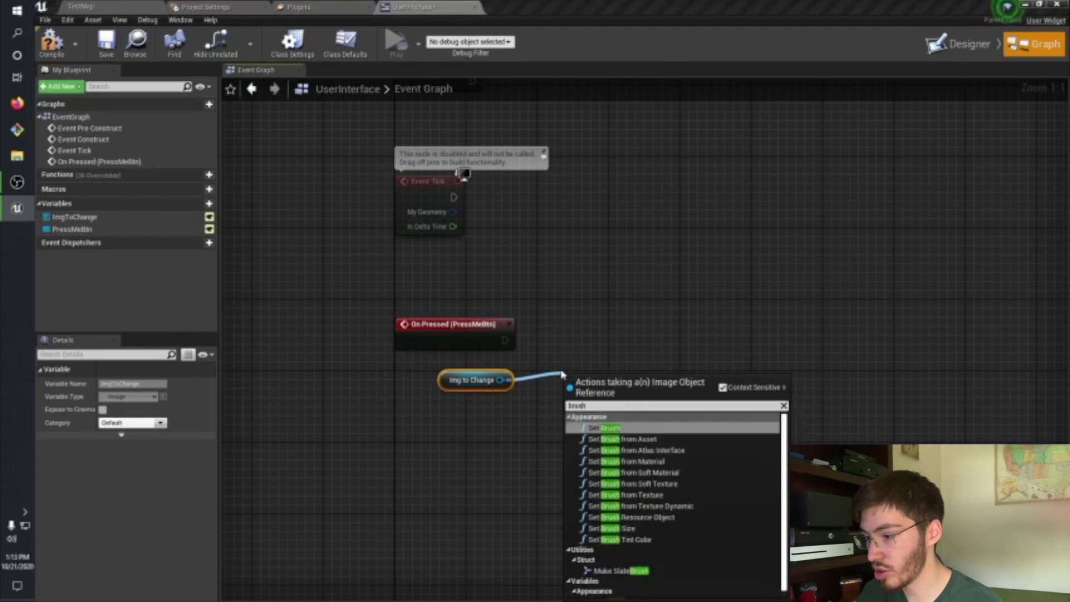
pyautogui.press('Return')
pyautogui.moveTo(634, 386); pyautogui.dragTo(634, 341)
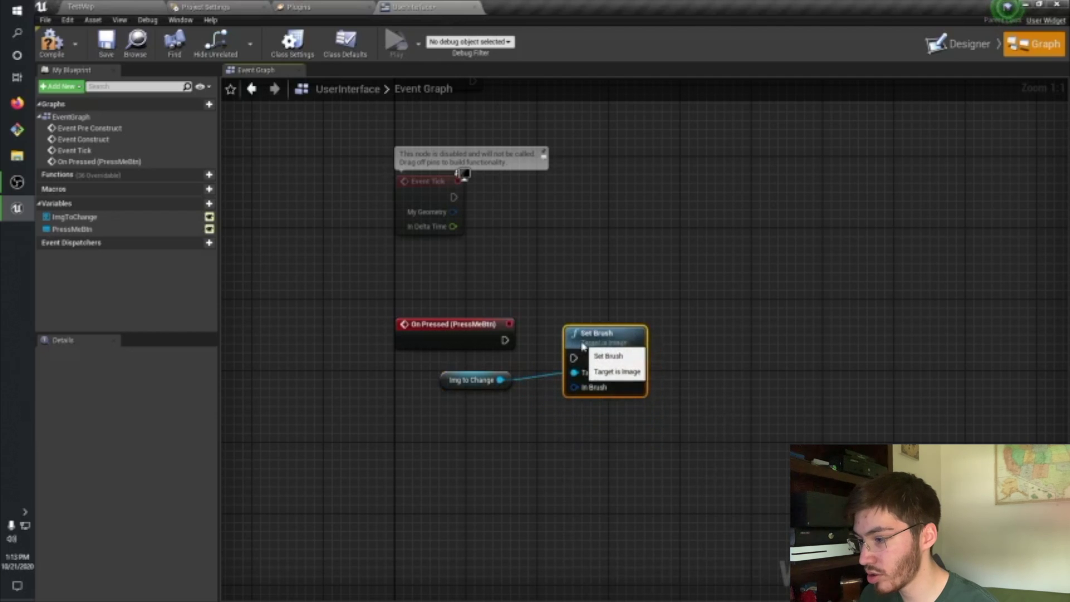
pyautogui.moveTo(505, 340)
pyautogui.mouseDown()
pyautogui.moveTo(574, 358)
pyautogui.moveTo(577, 306)
pyautogui.mouseUp()
# - Promote Set Brush's In Brush input to a variable, position its node below the ImgToChange getter, and compile the blueprint
pyautogui.moveTo(574, 368)
pyautogui.mouseDown()
pyautogui.moveTo(498, 474)
pyautogui.moveTo(488, 431)
pyautogui.mouseUp()
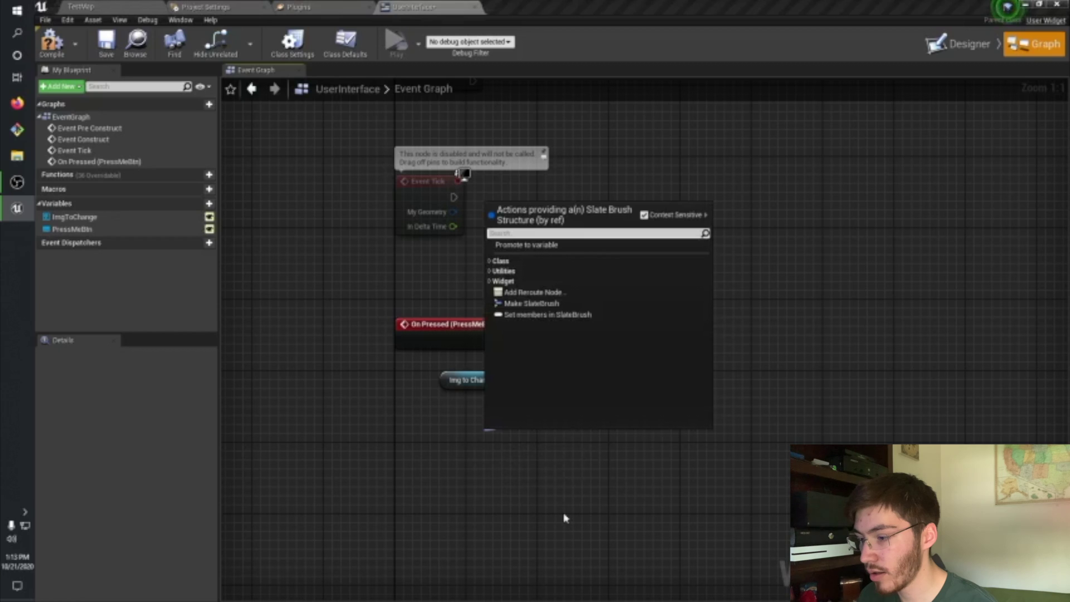
pyautogui.click(559, 247)
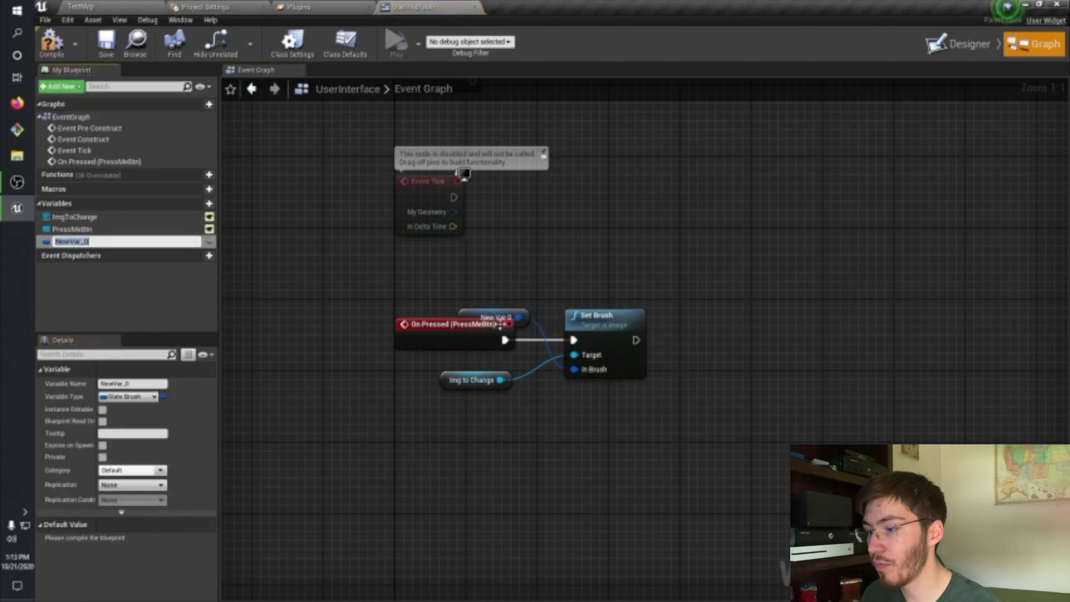
pyautogui.moveTo(543, 334)
pyautogui.mouseDown()
pyautogui.moveTo(454, 414)
pyautogui.moveTo(463, 422)
pyautogui.mouseUp()
pyautogui.click(52, 43)
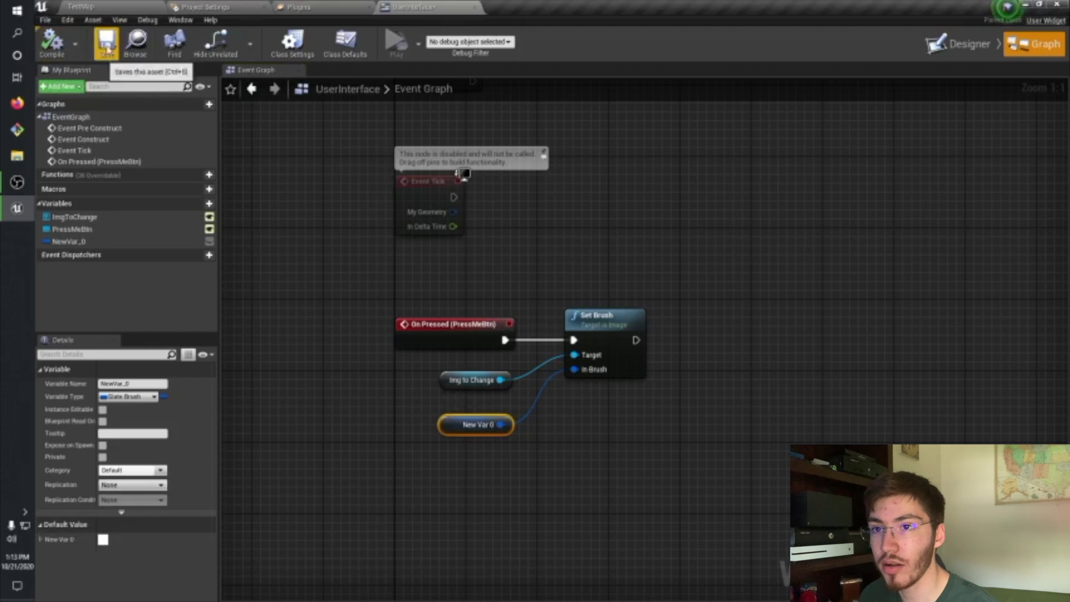
# - Rename the NewVar_0 Slate Brush variable to NewImage, then compile and save the blueprint
pyautogui.click(41, 539)
pyautogui.scroll(-2, 67, 501)
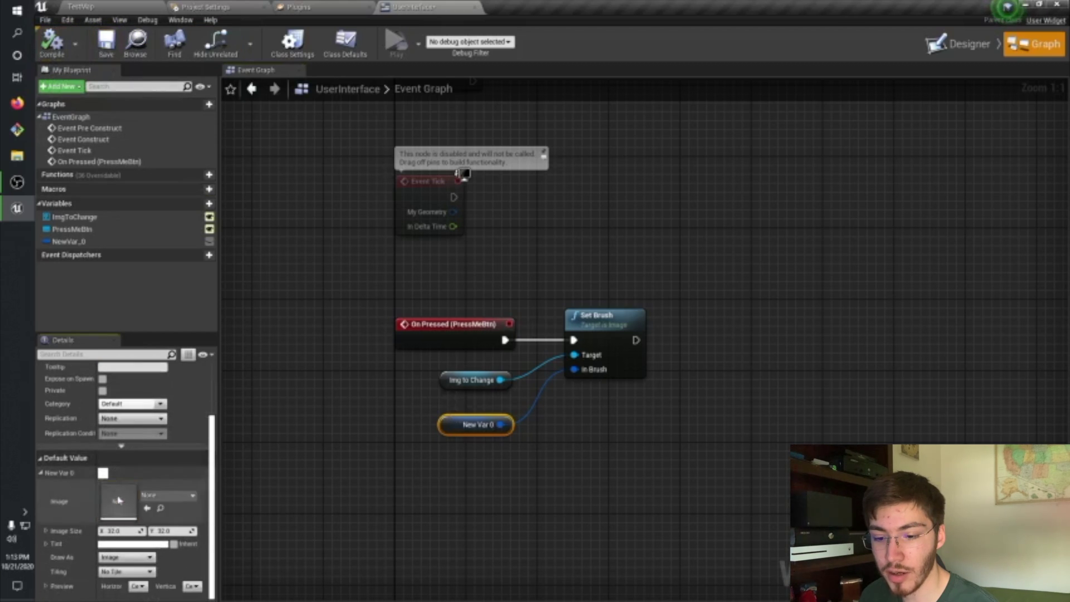
pyautogui.click(108, 241)
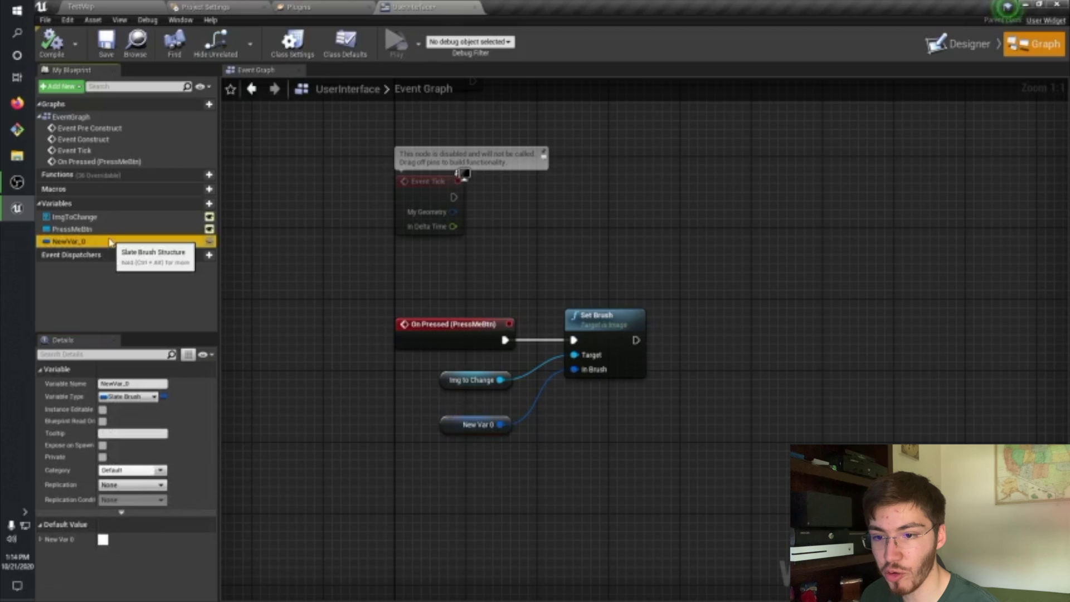
pyautogui.click(109, 241)
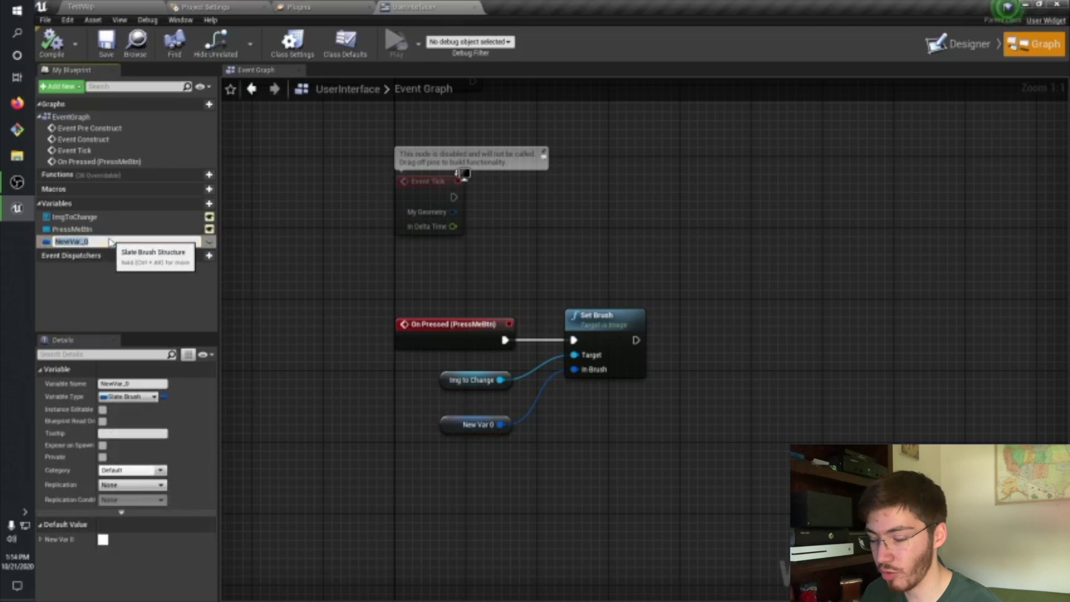
pyautogui.write('New')
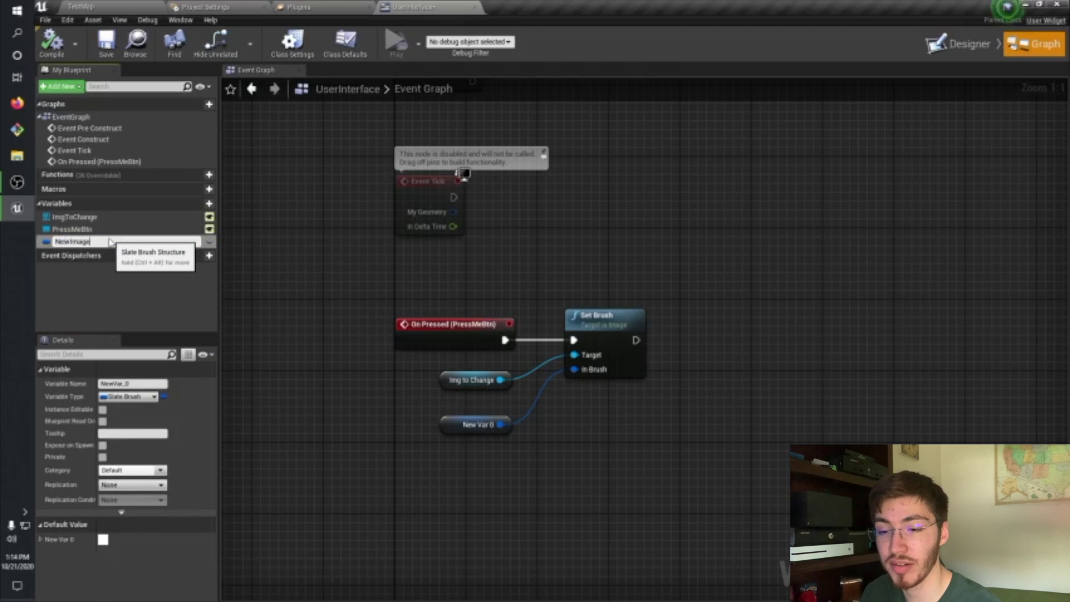
pyautogui.press('Return')
pyautogui.click(52, 43)
pyautogui.click(106, 43)
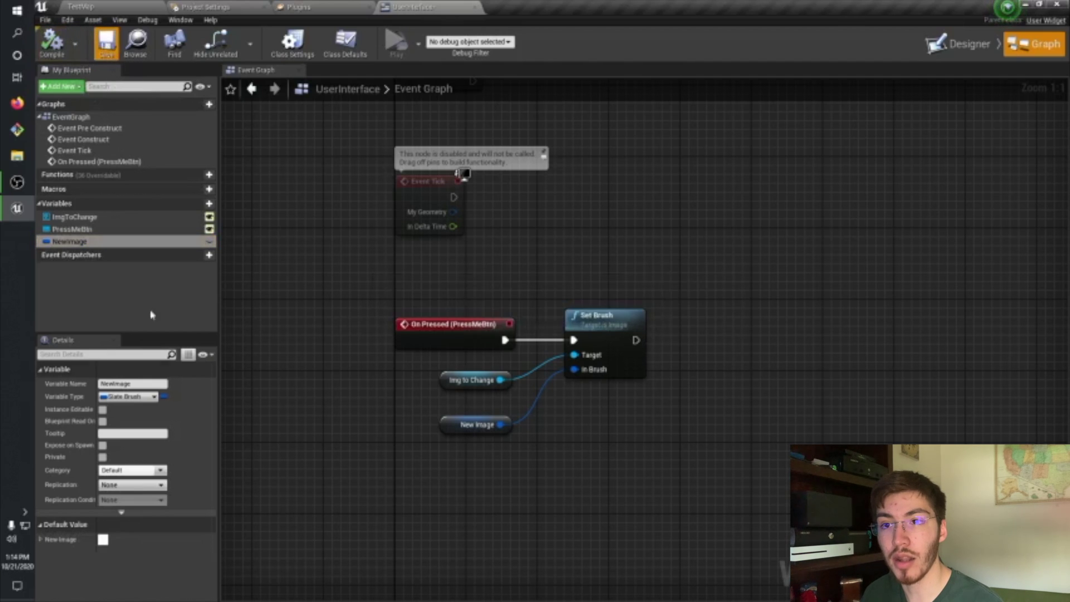
# - Set the default image of the NewImage variable to the T_Brick_Clay_New_M texture
pyautogui.click(40, 539)
pyautogui.scroll(-2, 124, 505)
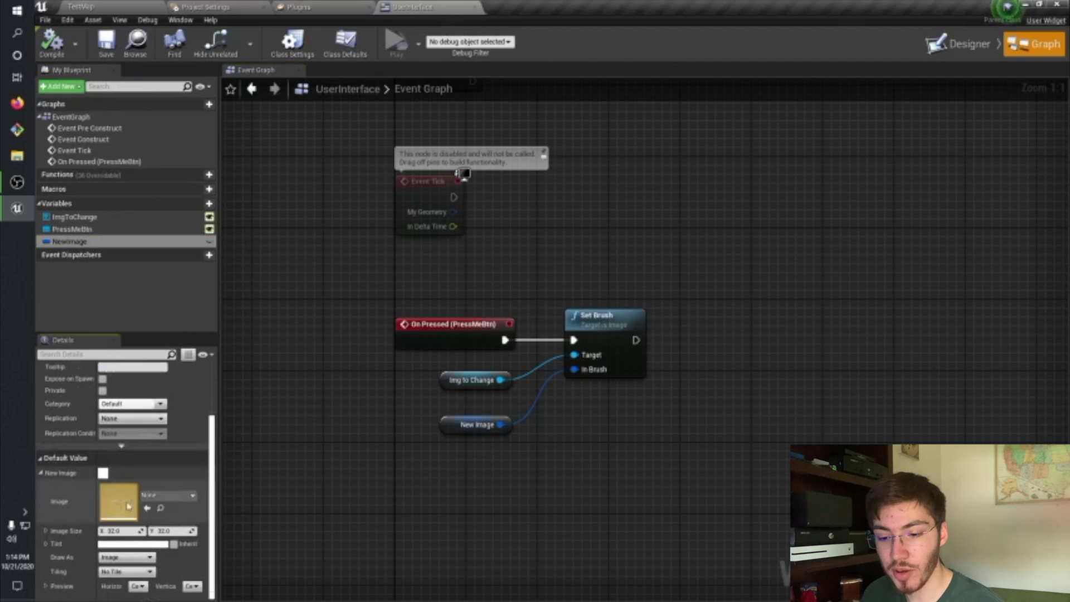
pyautogui.click(167, 494)
pyautogui.scroll(-1, 223, 423)
pyautogui.scroll(-8, 223, 442)
pyautogui.scroll(-10, 242, 415)
pyautogui.scroll(2, 243, 422)
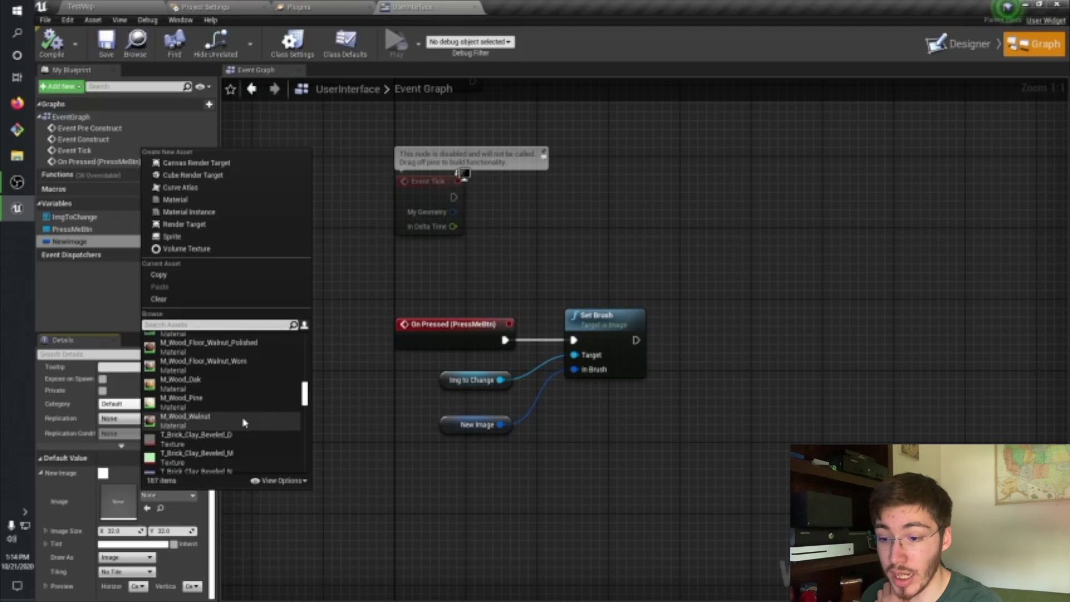
pyautogui.scroll(-3, 243, 421)
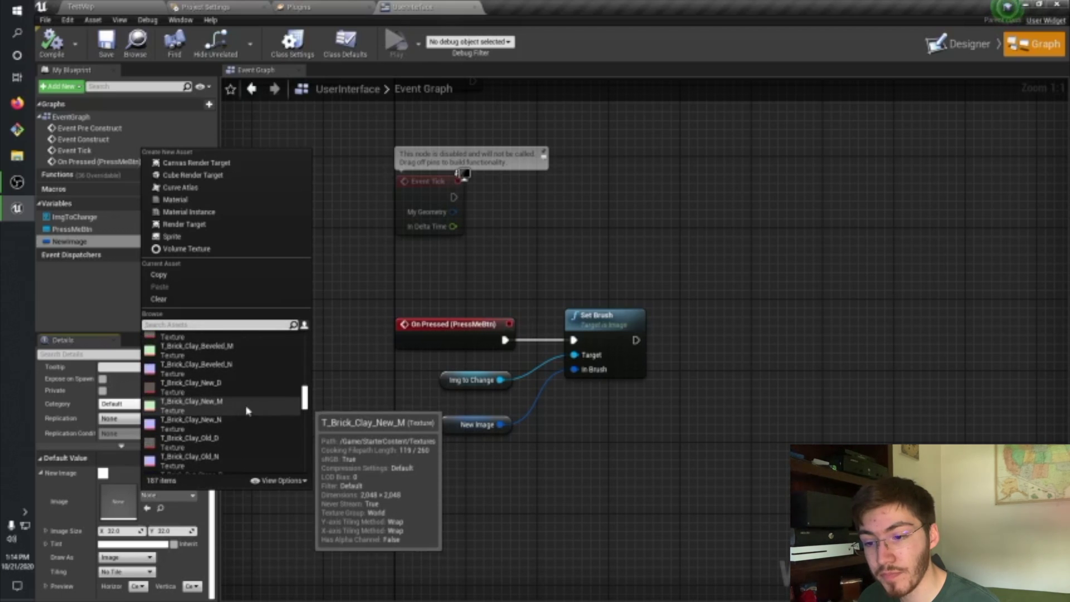
pyautogui.click(242, 412)
pyautogui.click(116, 52)
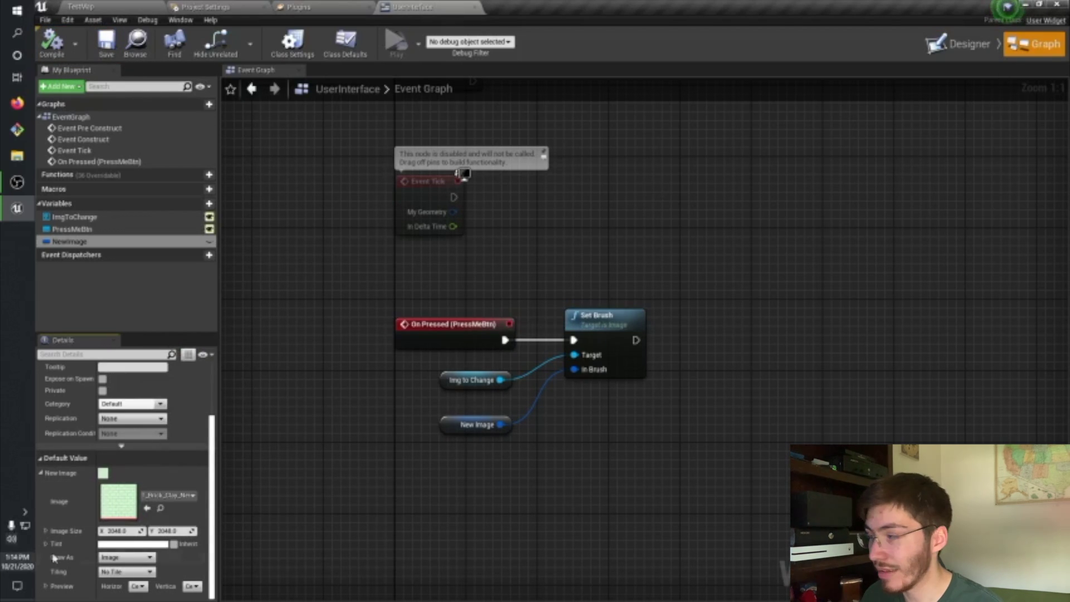
pyautogui.click(167, 495)
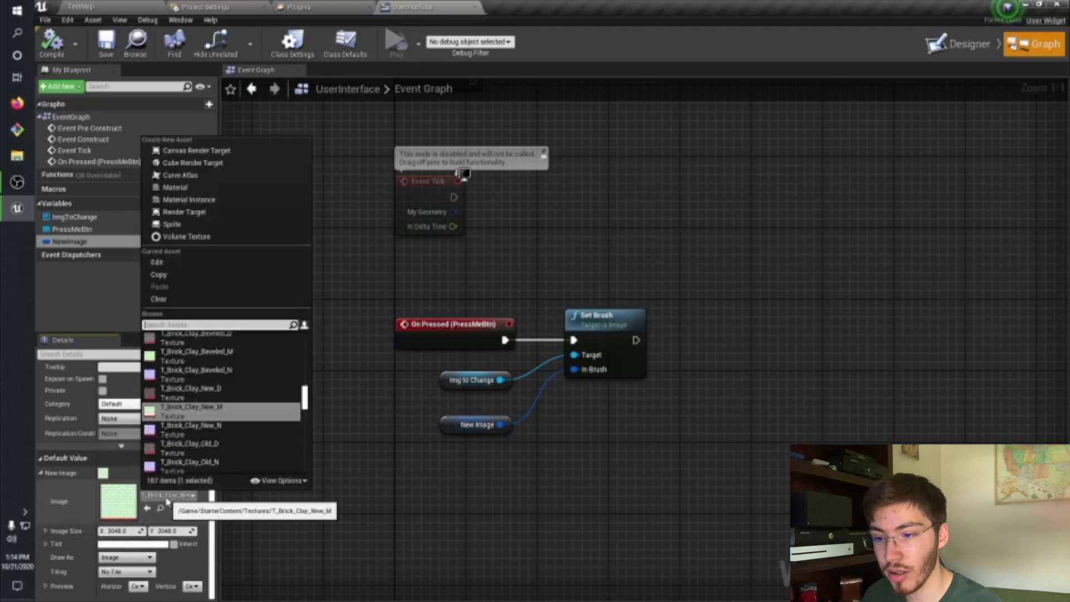
pyautogui.click(168, 497)
# - Set the NewImage variable's default image size to X 100 and Y 100
pyautogui.moveTo(607, 329); pyautogui.dragTo(603, 269, button='right')
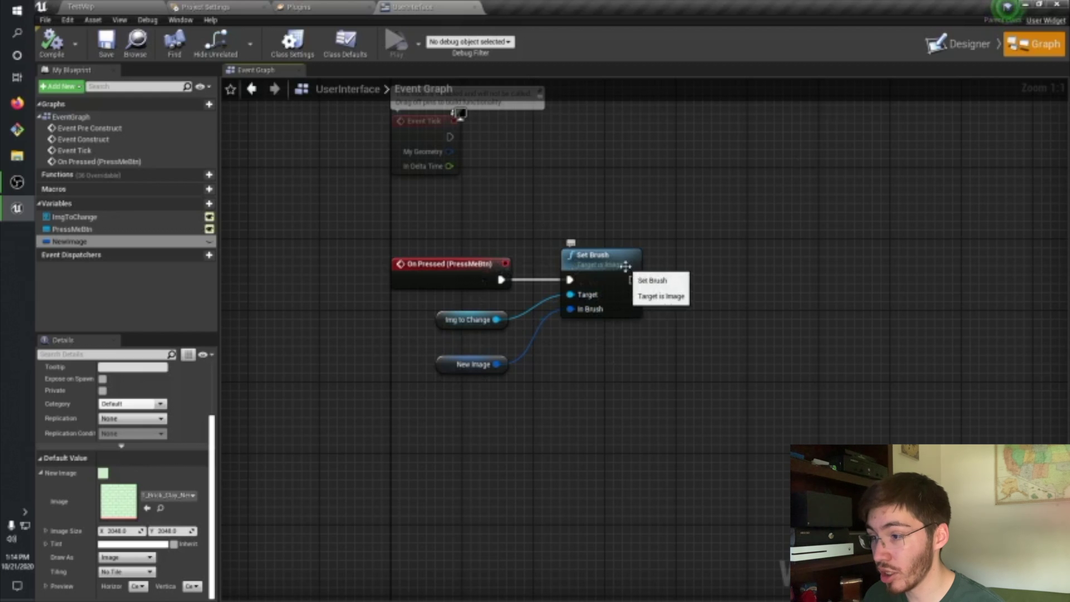
pyautogui.click(960, 44)
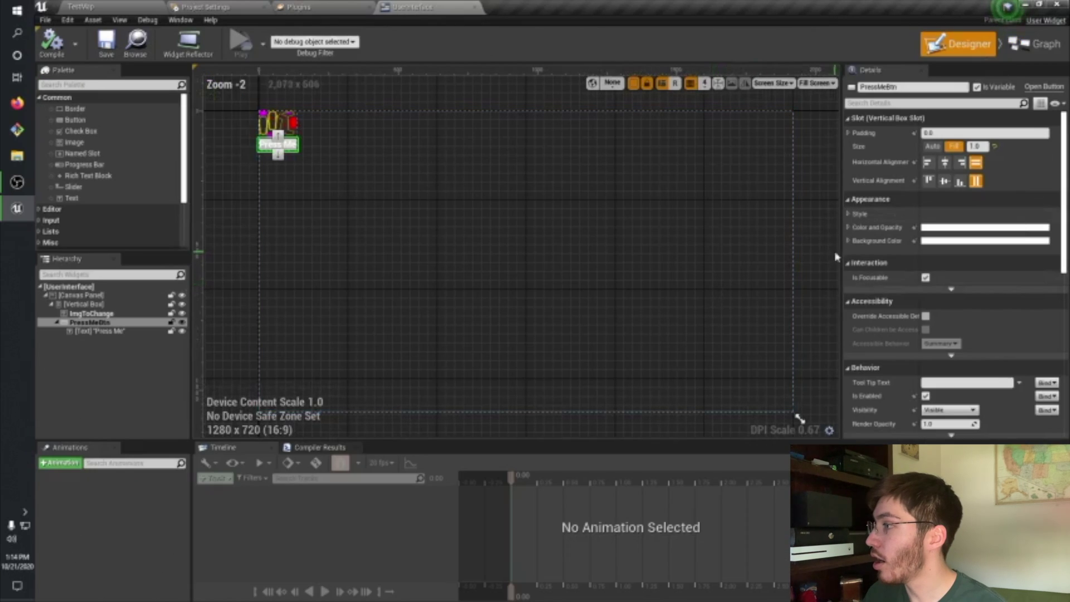
pyautogui.click(1034, 45)
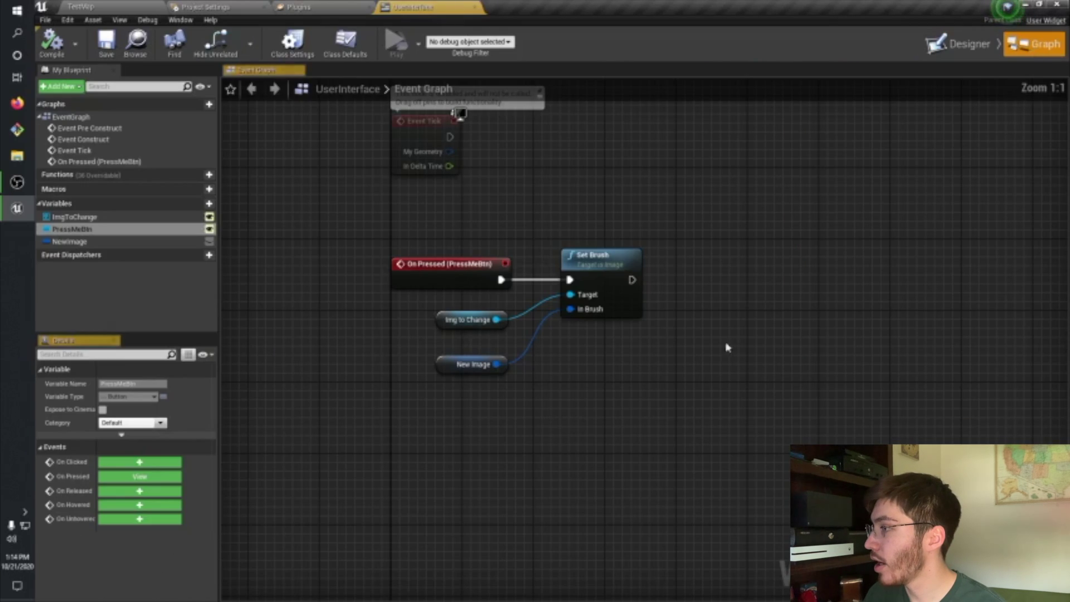
pyautogui.click(98, 242)
pyautogui.scroll(-3, 134, 501)
pyautogui.click(116, 530)
pyautogui.write('100')
pyautogui.press('Return')
pyautogui.click(179, 530)
pyautogui.write('100')
pyautogui.press('Return')
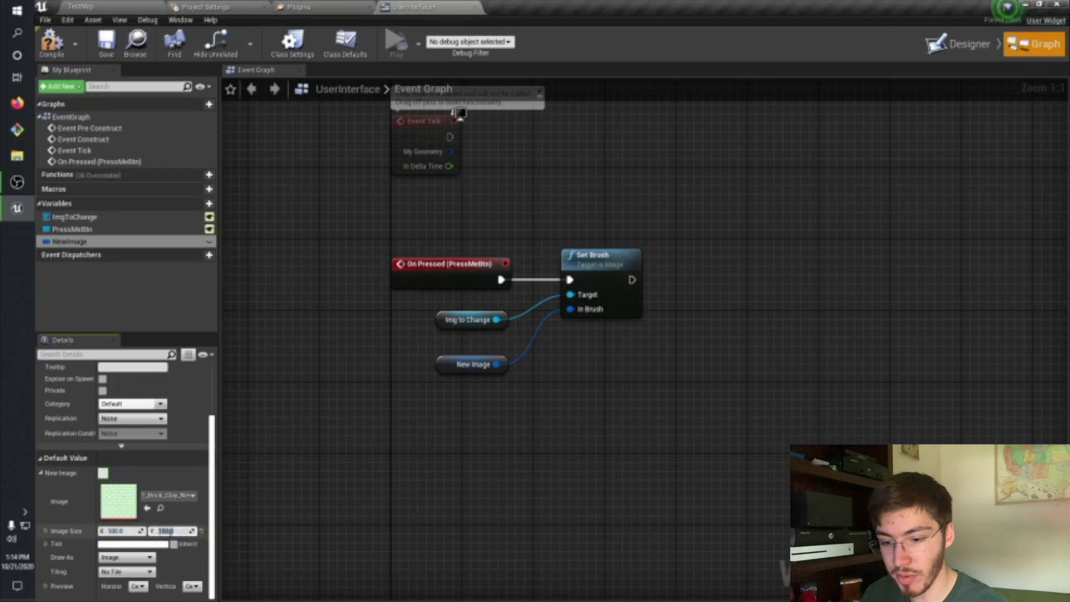
# - Keep NewImage's Draw As setting at Image and Tiling at No Tile, then compile and save the blueprint
pyautogui.click(132, 558)
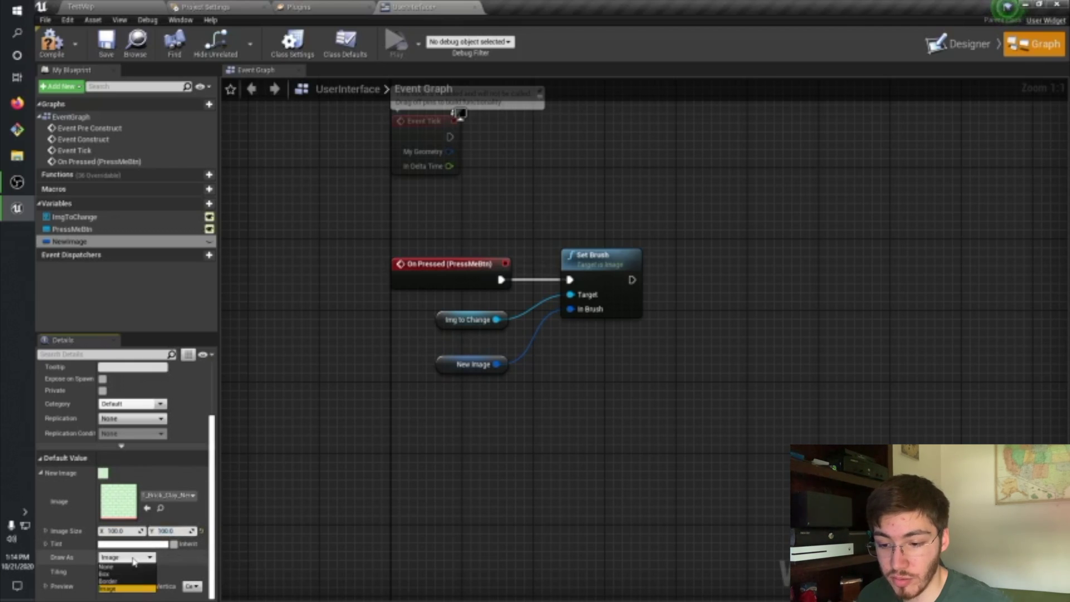
pyautogui.click(135, 562)
pyautogui.click(150, 572)
pyautogui.click(150, 572)
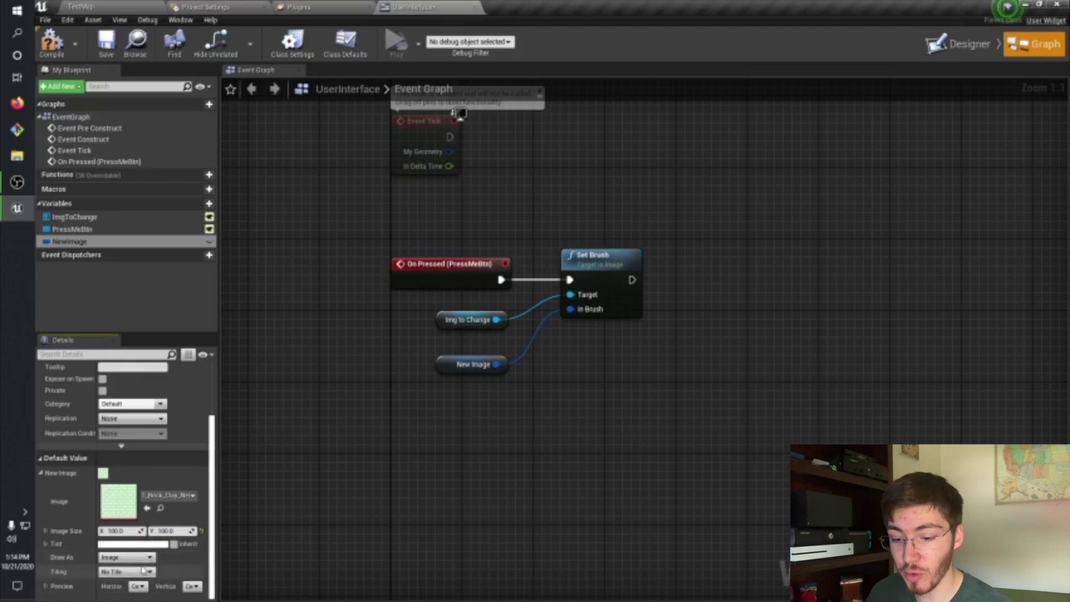
pyautogui.click(51, 42)
pyautogui.click(104, 45)
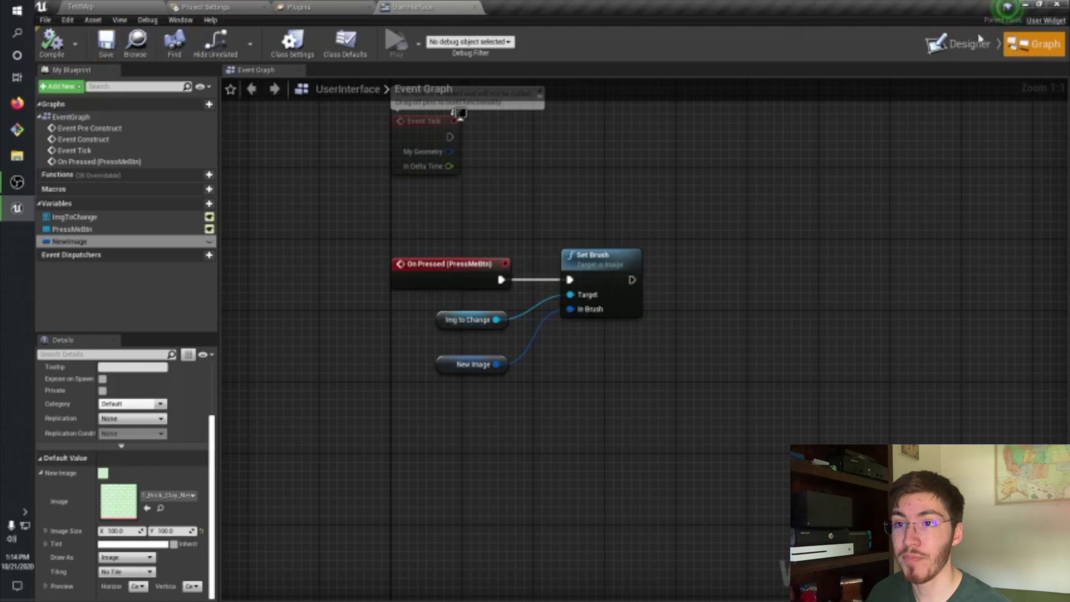
# - Return to the TestMap level editor and create a Widget Blueprint named GoesInWidget in the UI content folder
pyautogui.click(961, 45)
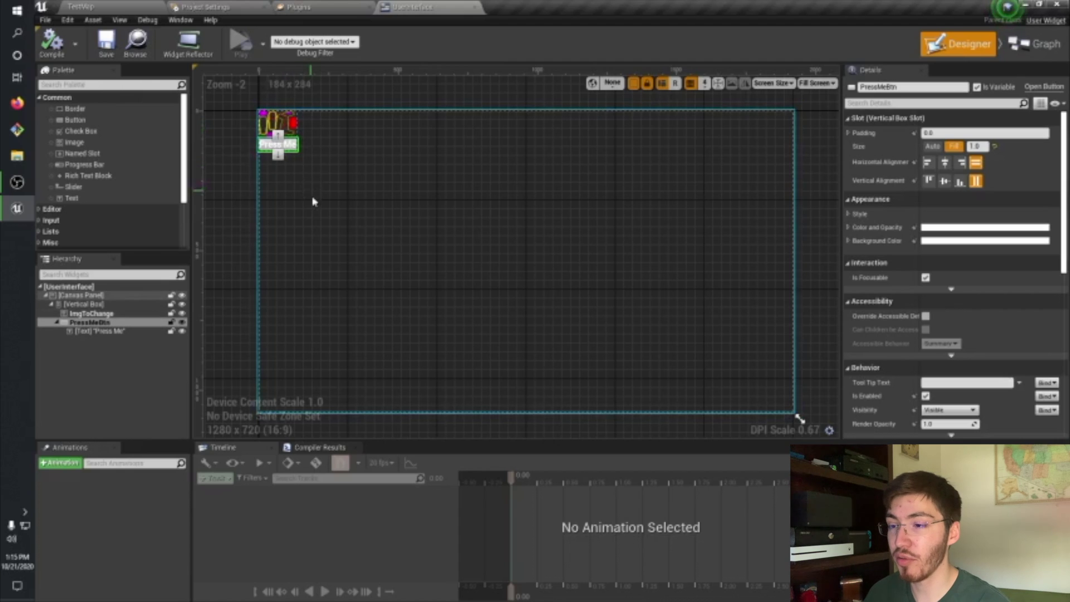
pyautogui.moveTo(91, 322); pyautogui.dragTo(110, 314)
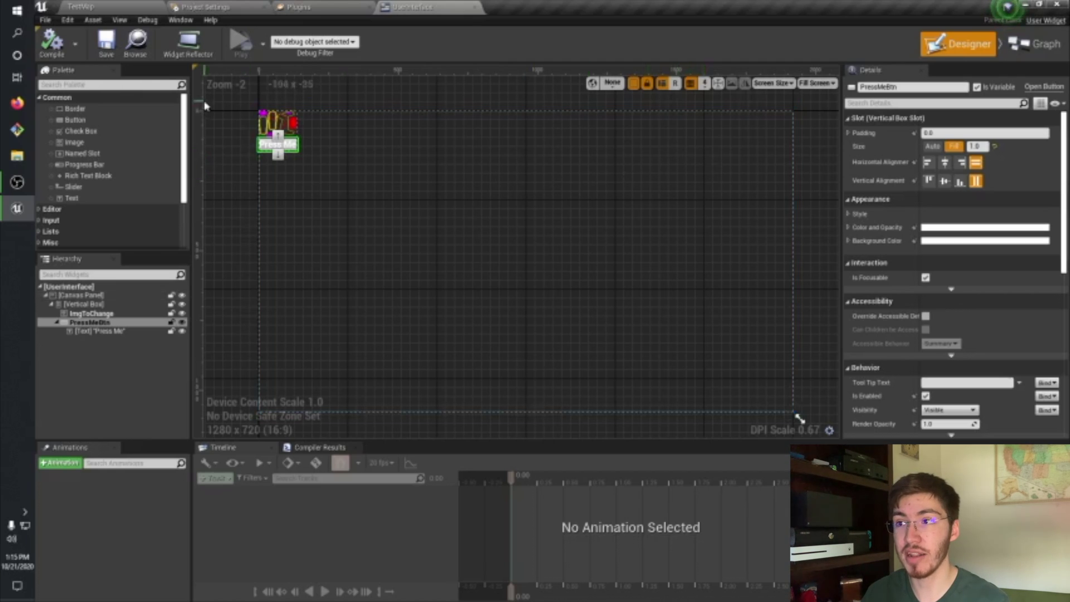
pyautogui.click(80, 6)
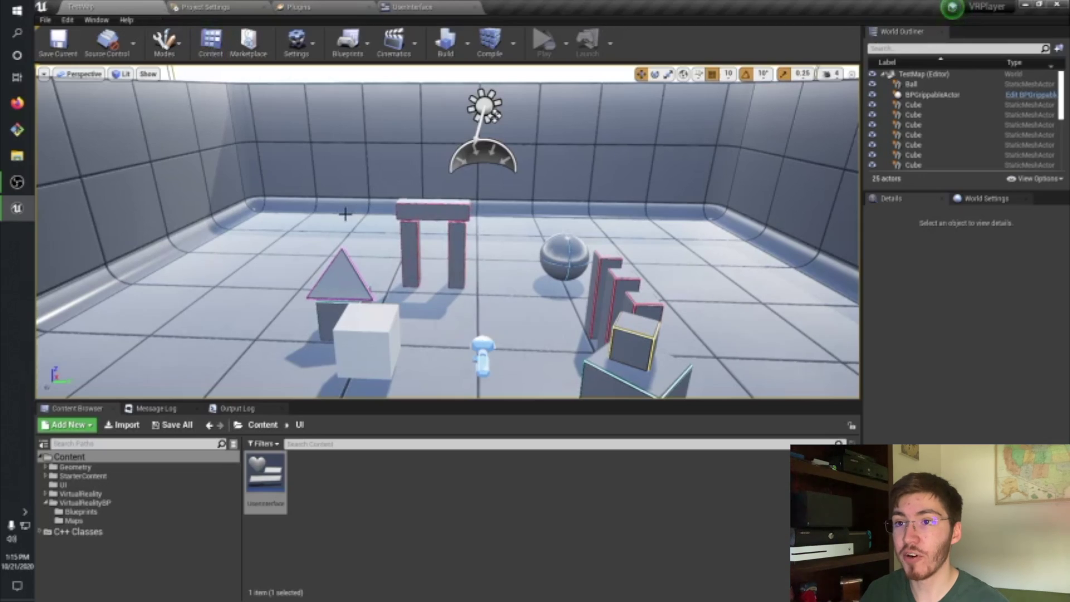
pyautogui.rightClick(312, 516)
pyautogui.moveTo(384, 493)
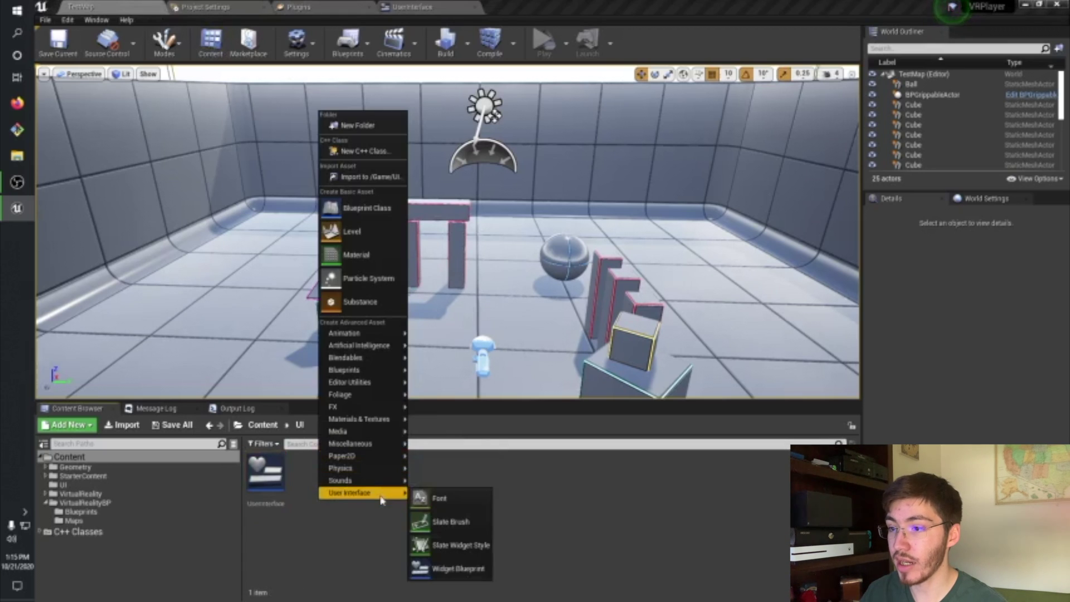
pyautogui.click(448, 568)
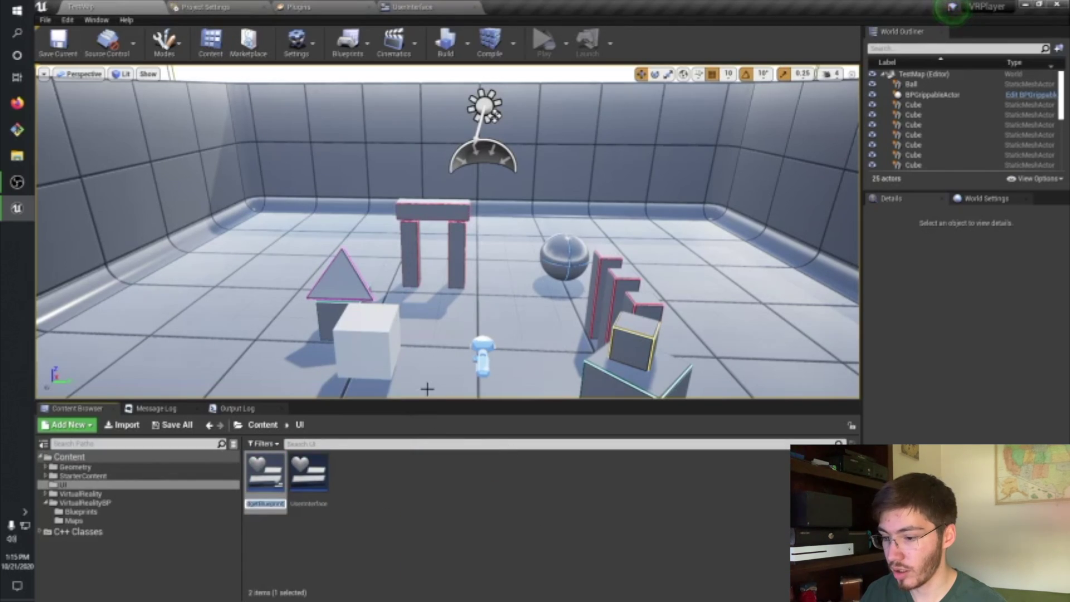
pyautogui.write('QuestionWidget')
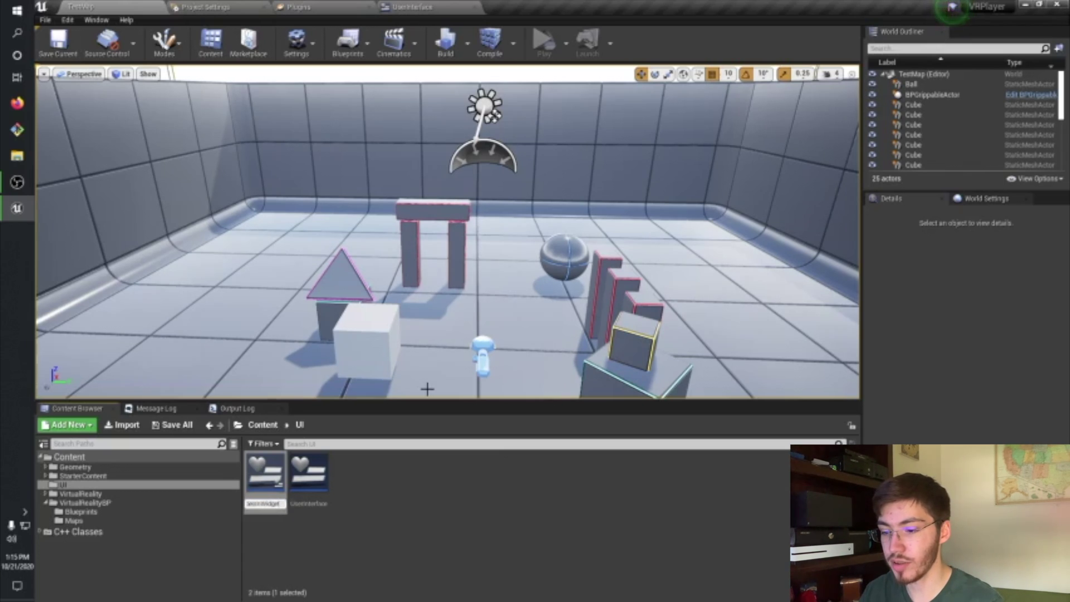
pyautogui.press('Return')
# - Open GoesInWidget for editing and add a wide rectangular Border to its canvas panel
pyautogui.doubleClick(266, 476)
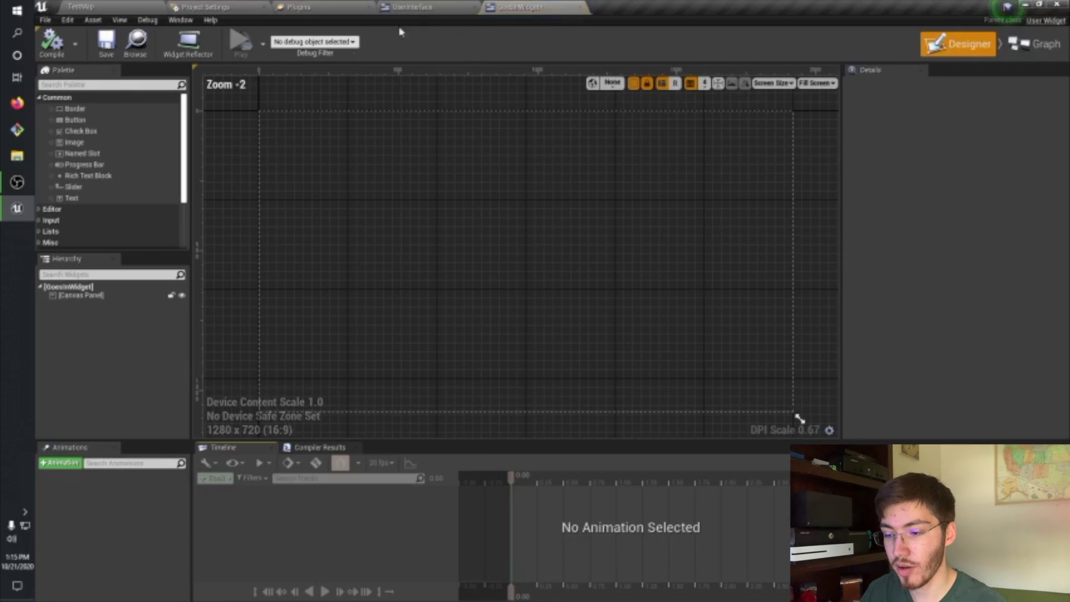
pyautogui.click(153, 84)
pyautogui.write('panel')
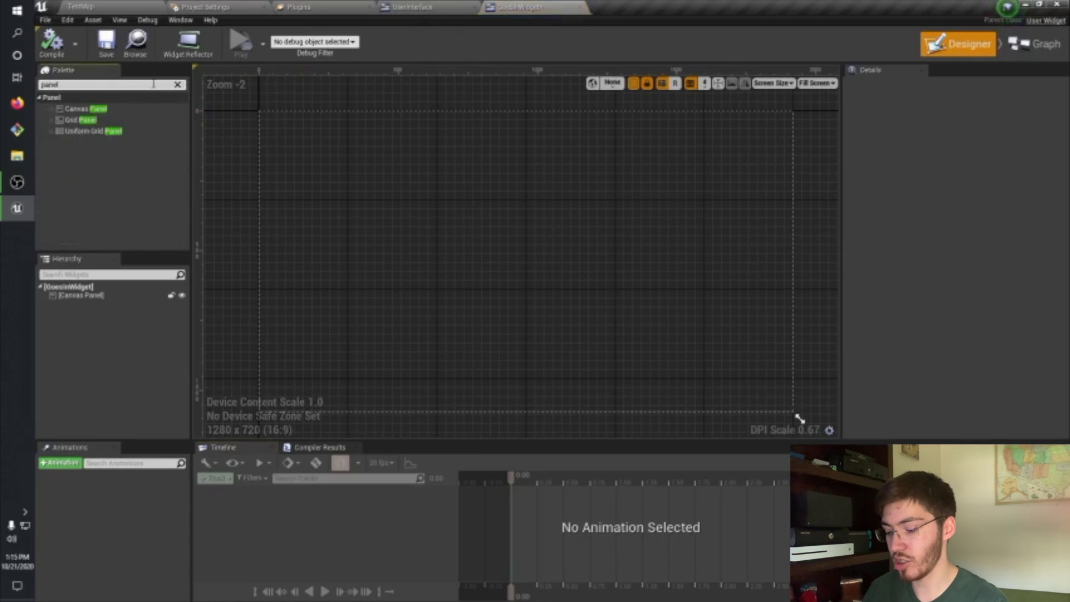
pyautogui.click(176, 86)
pyautogui.scroll(-2, 129, 136)
pyautogui.scroll(2, 117, 123)
pyautogui.moveTo(107, 110); pyautogui.dragTo(609, 308)
pyautogui.click(648, 295)
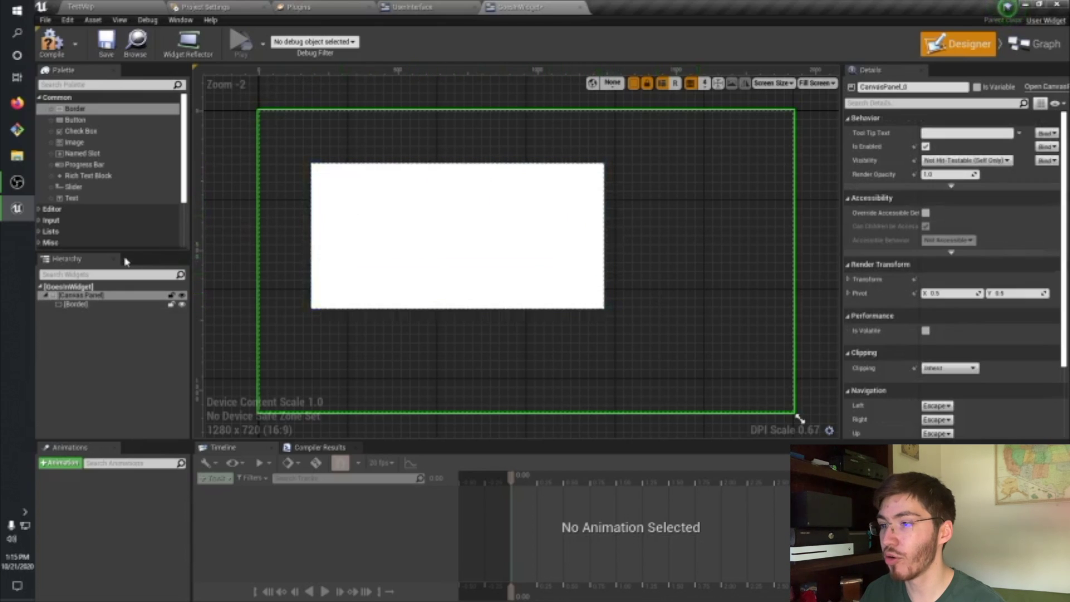
# - Add a Text element inside the Border and set its content to "I've Been Dropped In another Widget"
pyautogui.click(113, 85)
pyautogui.write('text')
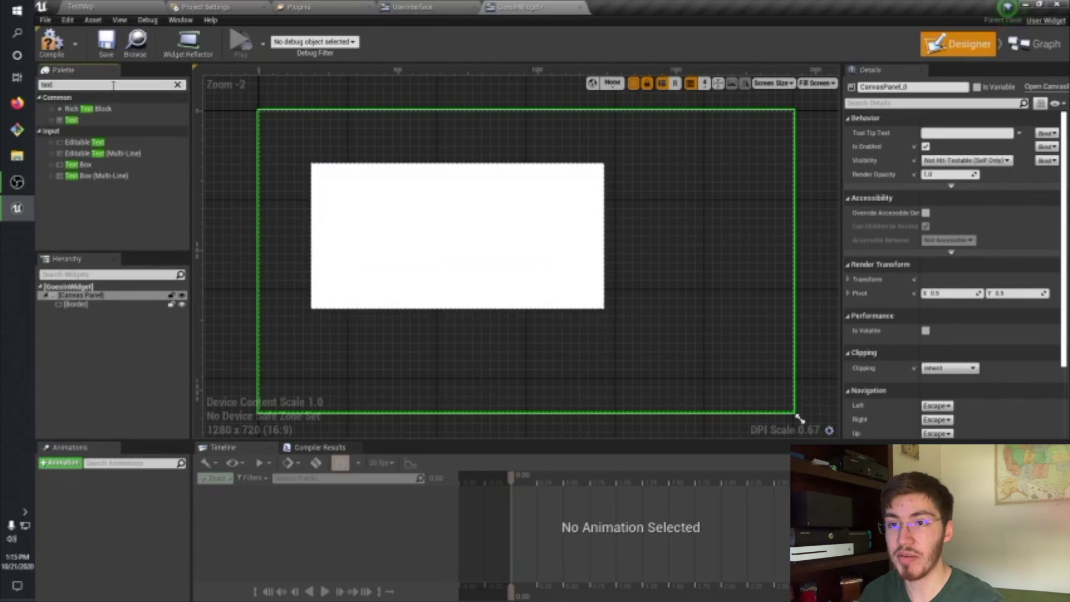
pyautogui.moveTo(72, 120); pyautogui.dragTo(95, 306)
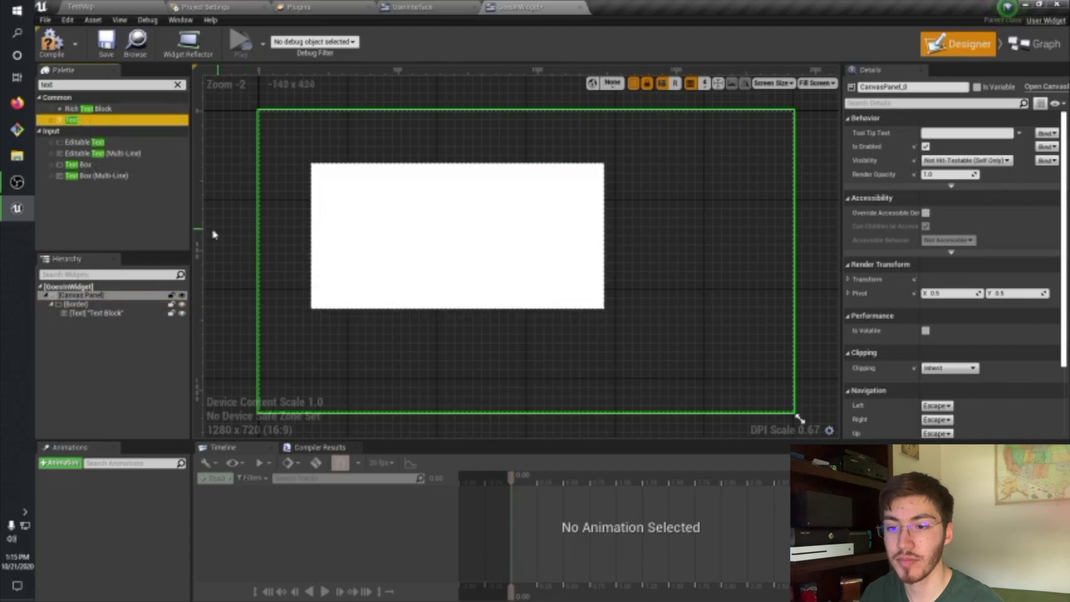
pyautogui.click(947, 201)
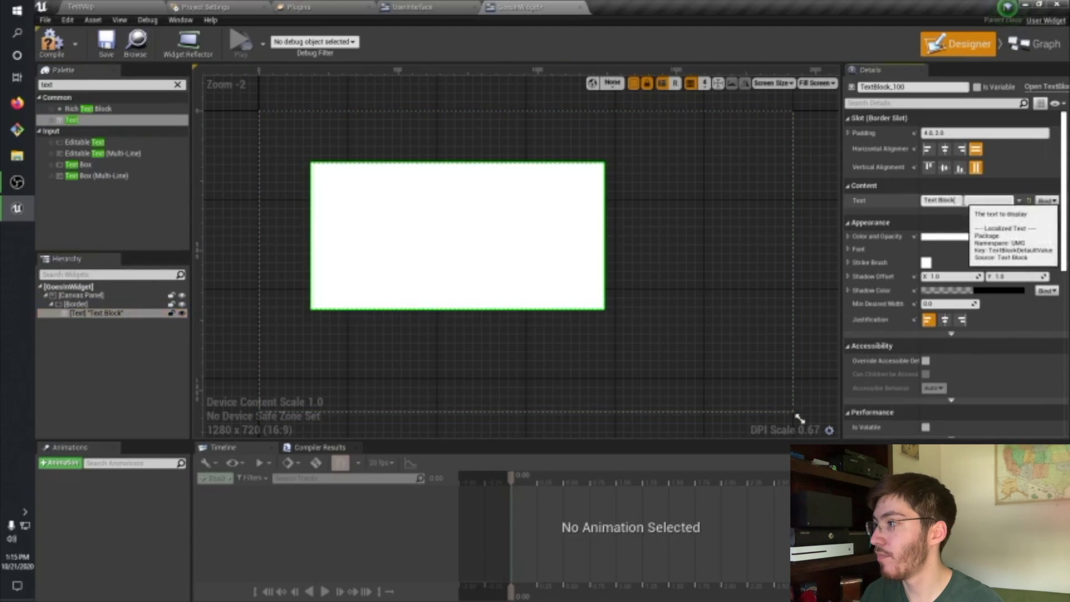
pyautogui.press('BackSpace')
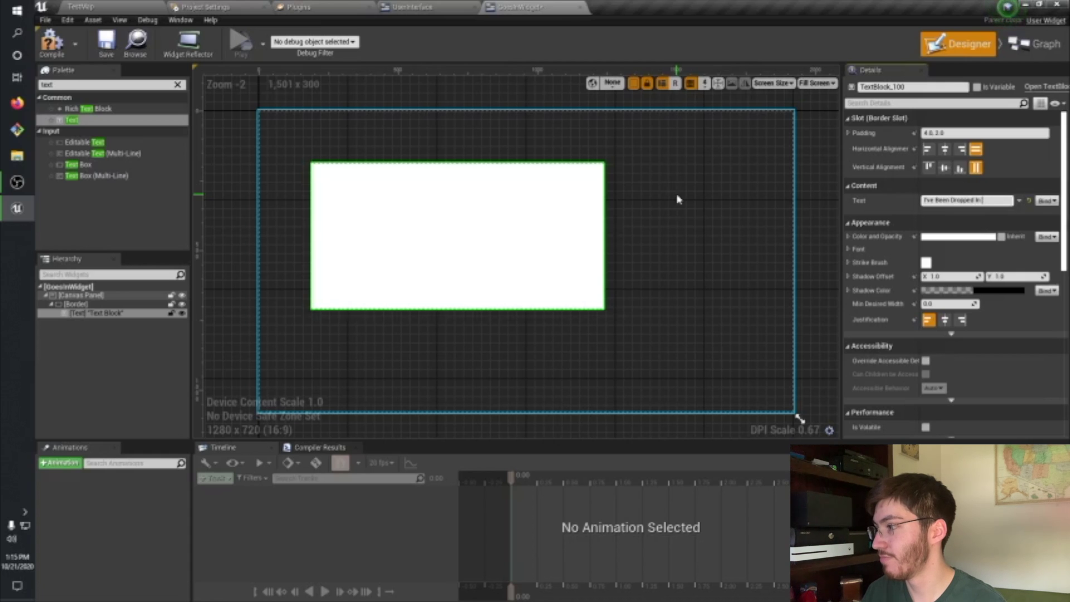
pyautogui.write('Widget')
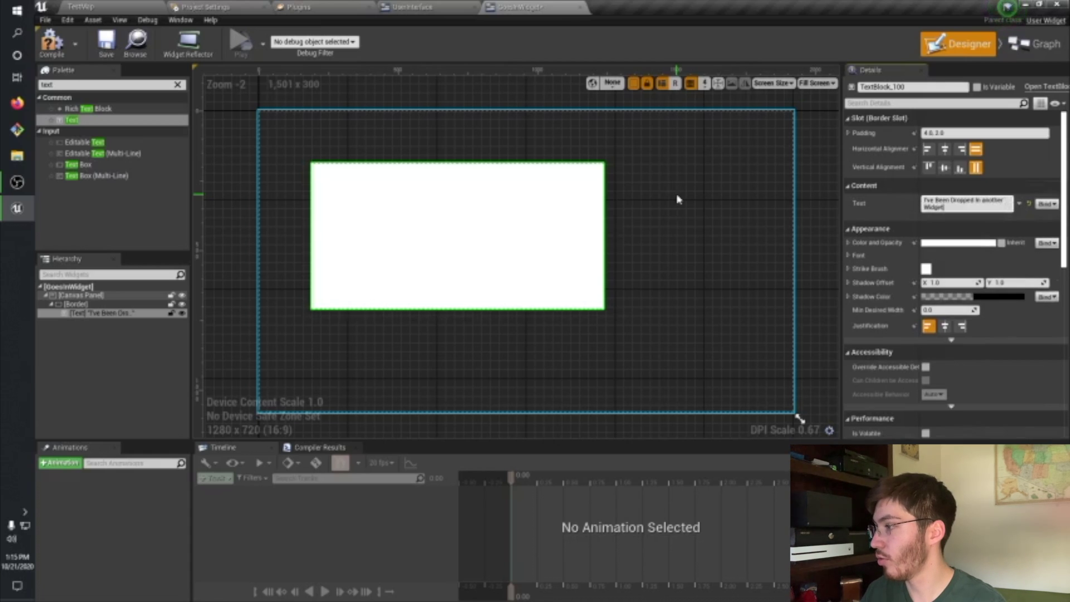
# - Change the text's Color and Opacity to black
pyautogui.click(983, 243)
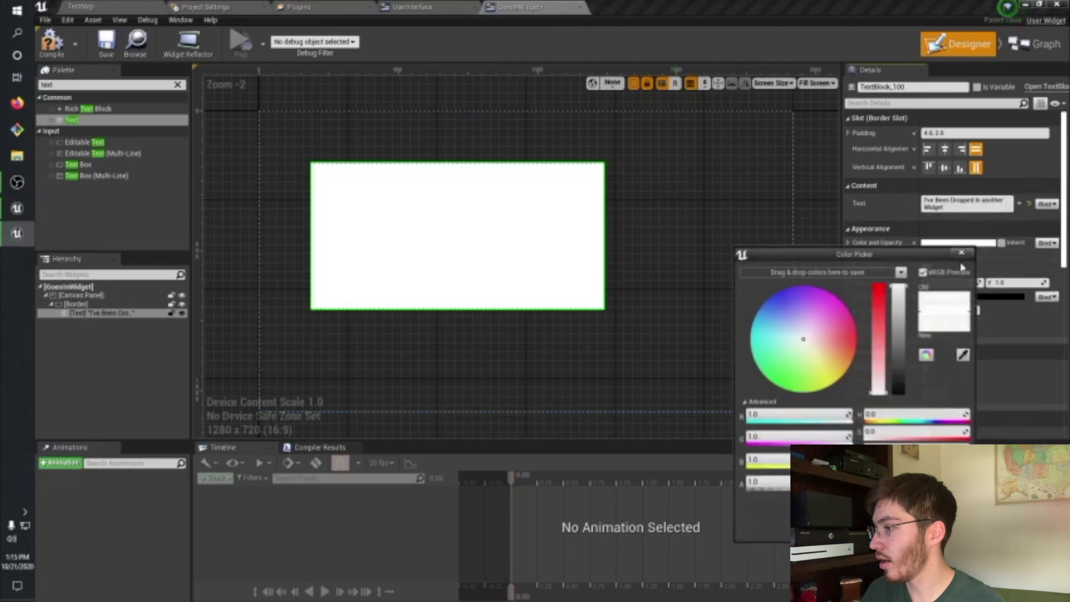
pyautogui.moveTo(907, 319); pyautogui.dragTo(904, 432)
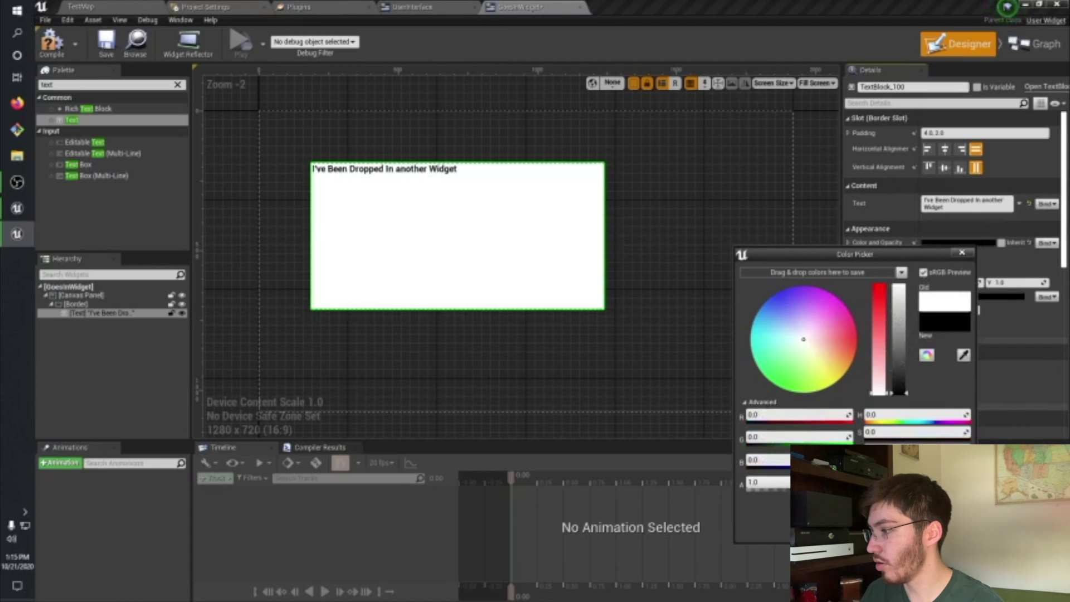
pyautogui.click(908, 530)
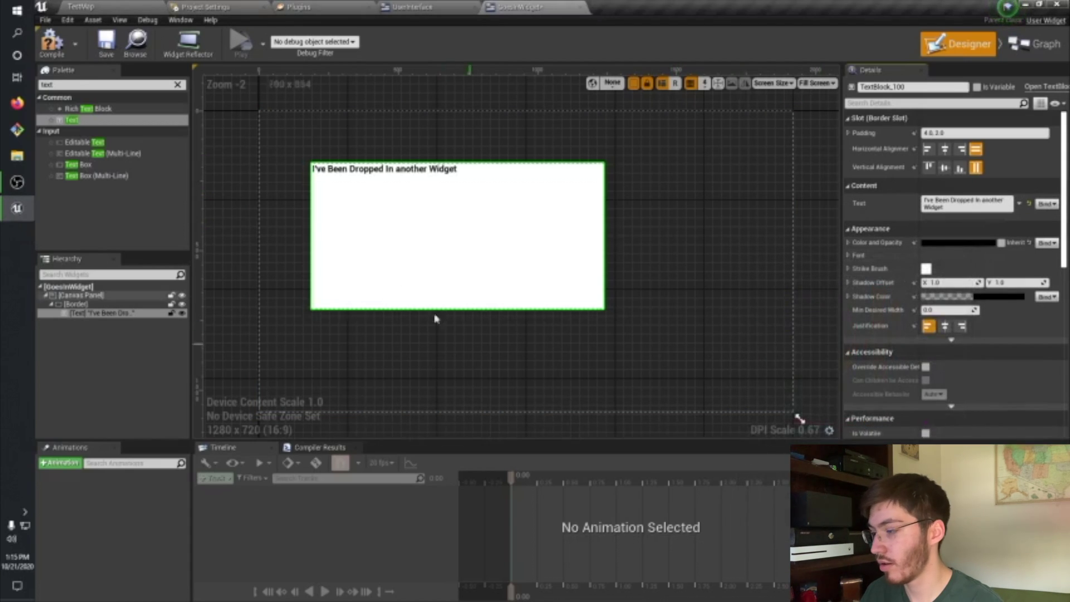
# - Center the text horizontally and vertically inside the Border, shrink the Border to about 1011 by 288, and compile and save GoesInWidget
pyautogui.click(850, 133)
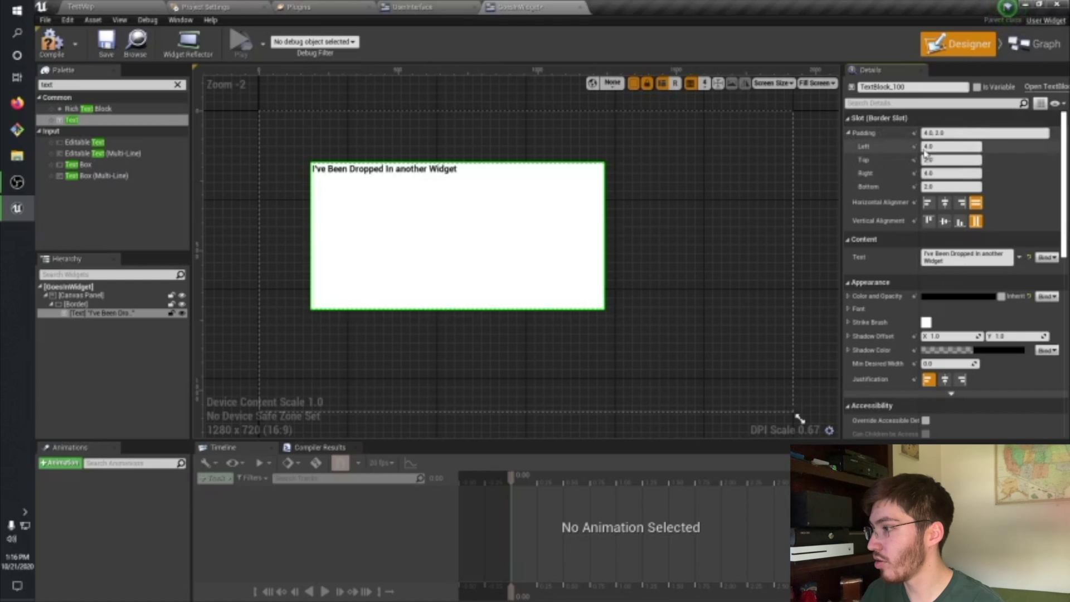
pyautogui.click(945, 202)
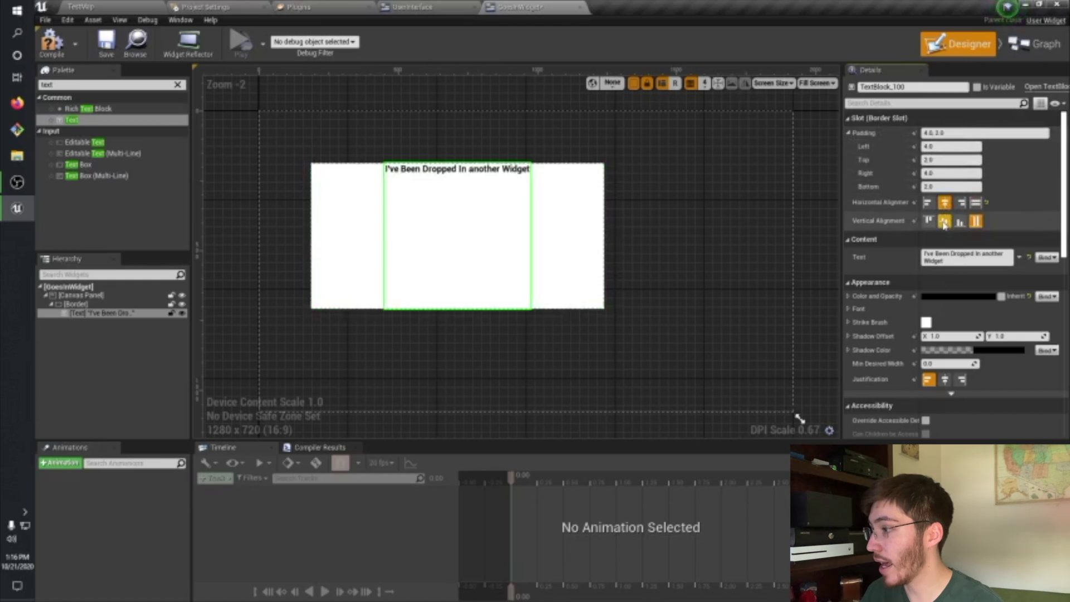
pyautogui.click(945, 221)
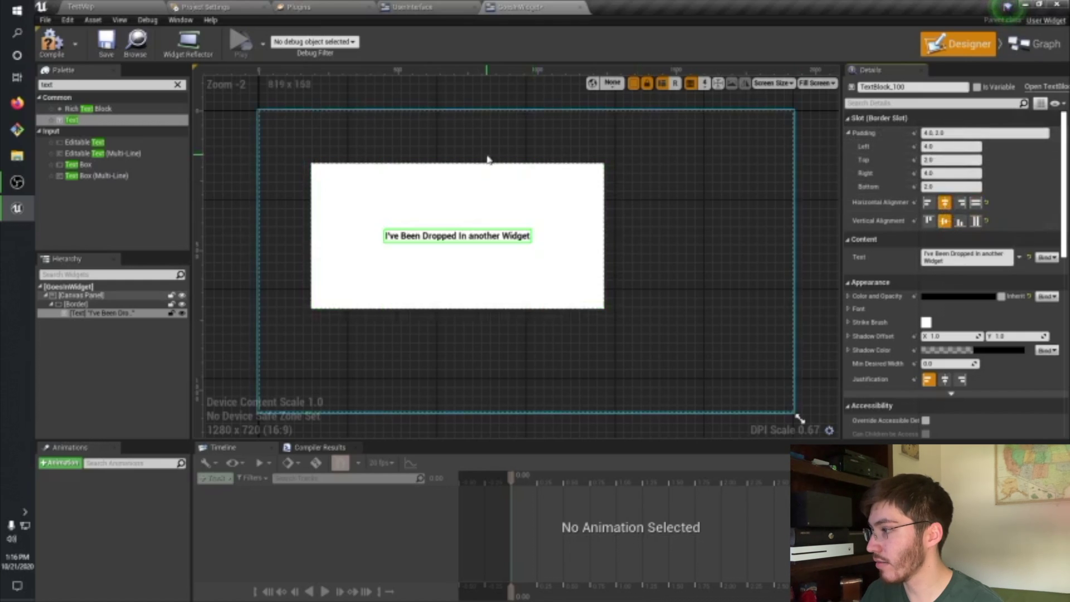
pyautogui.click(463, 201)
pyautogui.moveTo(606, 310); pyautogui.dragTo(595, 245)
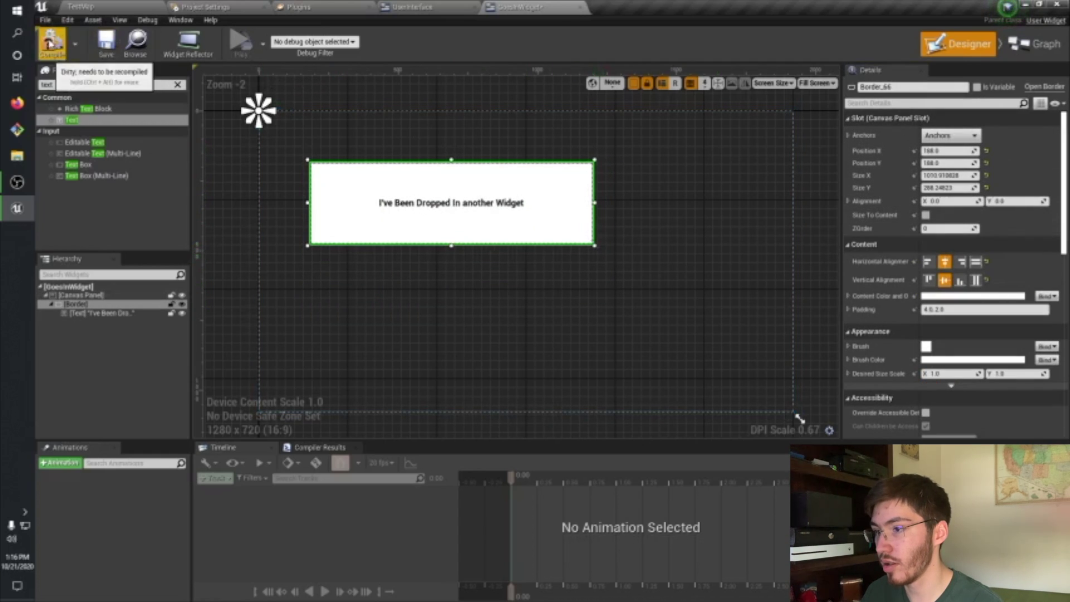
pyautogui.click(104, 46)
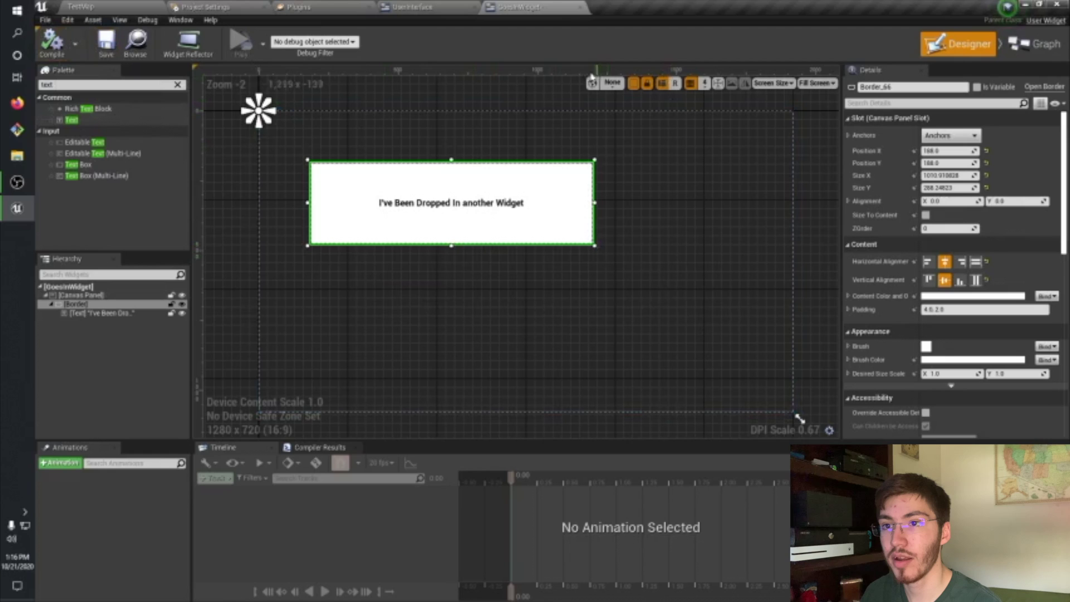
# - Switch to the UserInterface widget's designer and place a Goes in Widget instance in the middle of its canvas
pyautogui.click(428, 9)
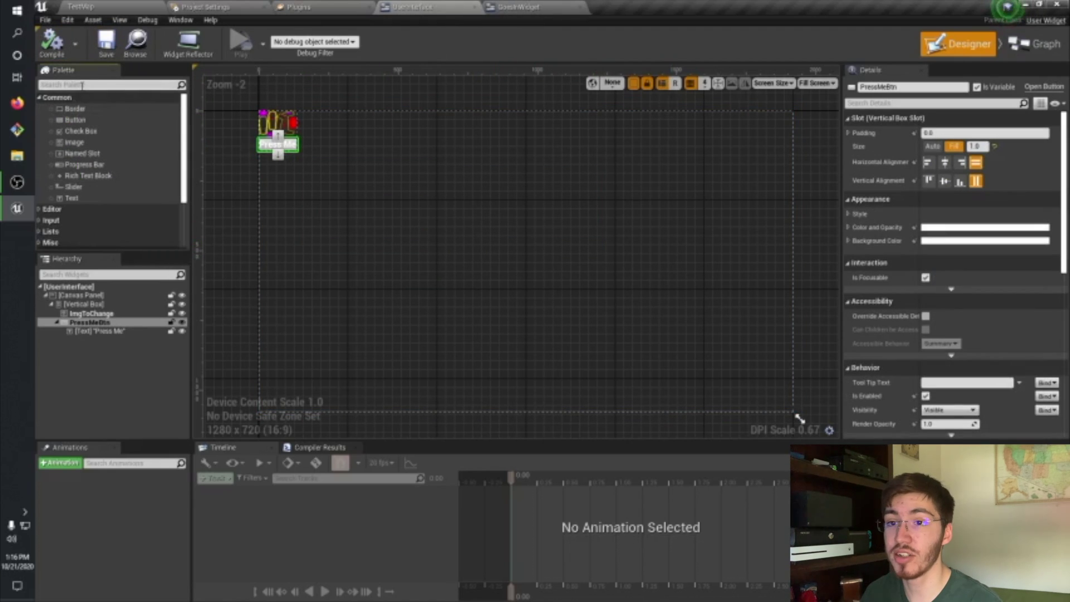
pyautogui.write('goes')
pyautogui.moveTo(92, 108); pyautogui.dragTo(361, 168)
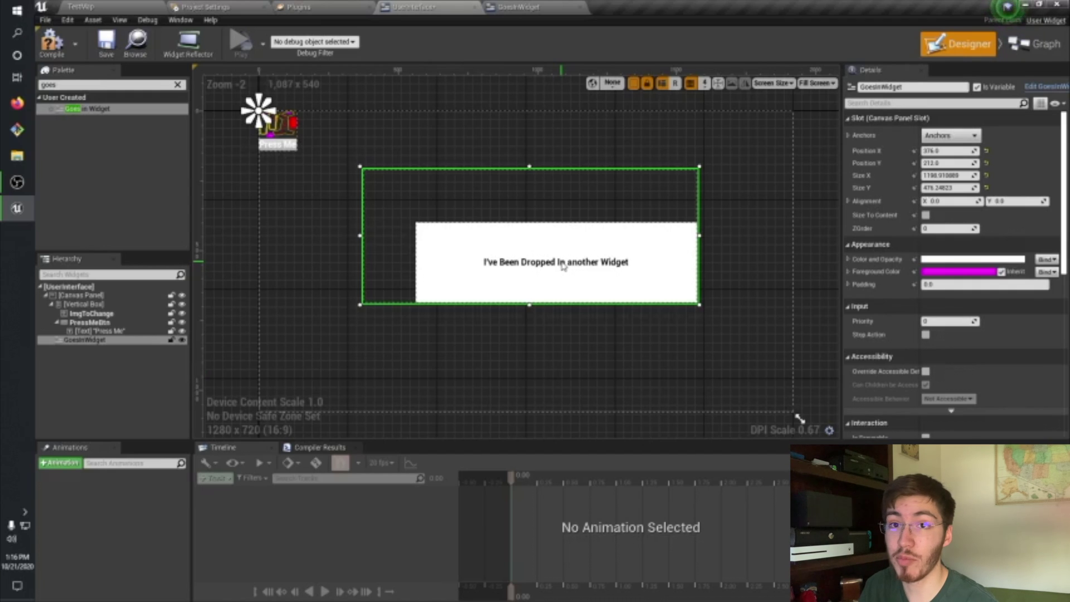
# - Add a Create Widget node below the Set Brush logic in UserInterface's event graph and set its class to GoesInWidget
pyautogui.click(1034, 44)
pyautogui.moveTo(556, 346); pyautogui.dragTo(521, 351, button='right')
pyautogui.rightClick(521, 350)
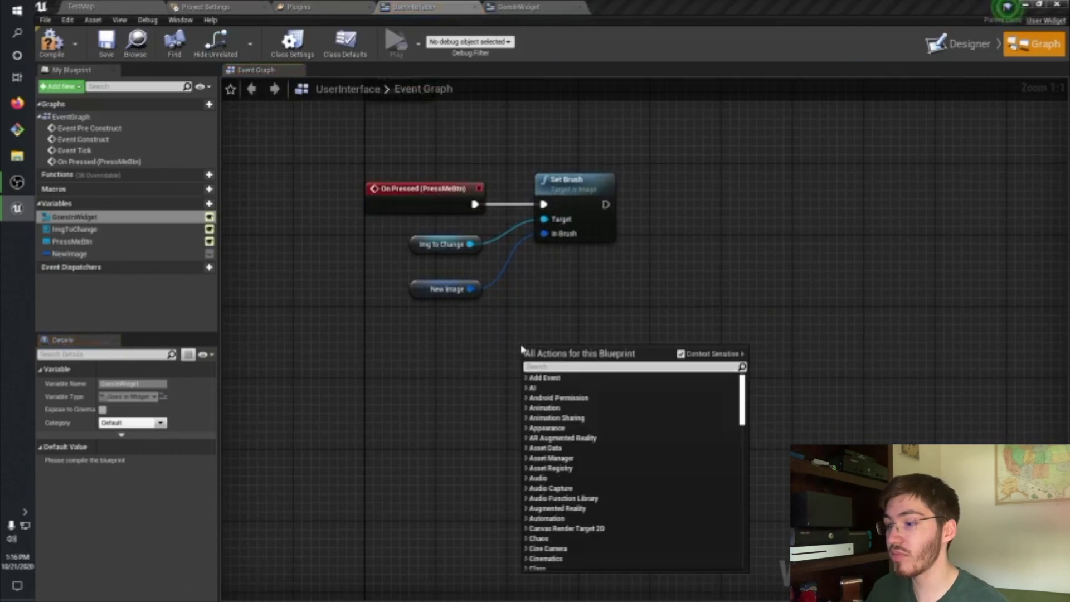
pyautogui.write('create widget')
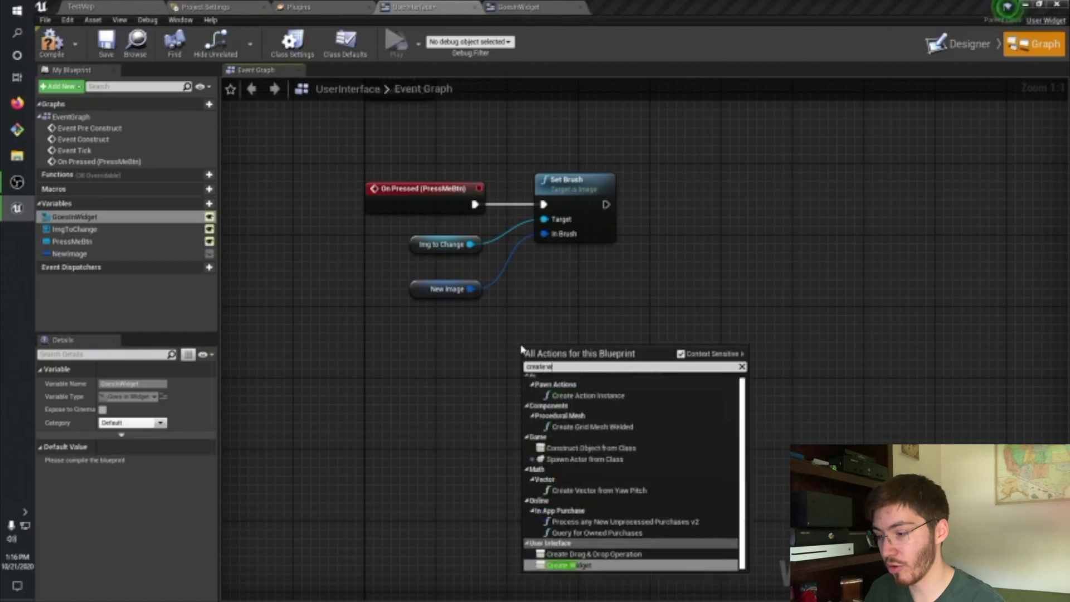
pyautogui.press('Return')
pyautogui.click(584, 381)
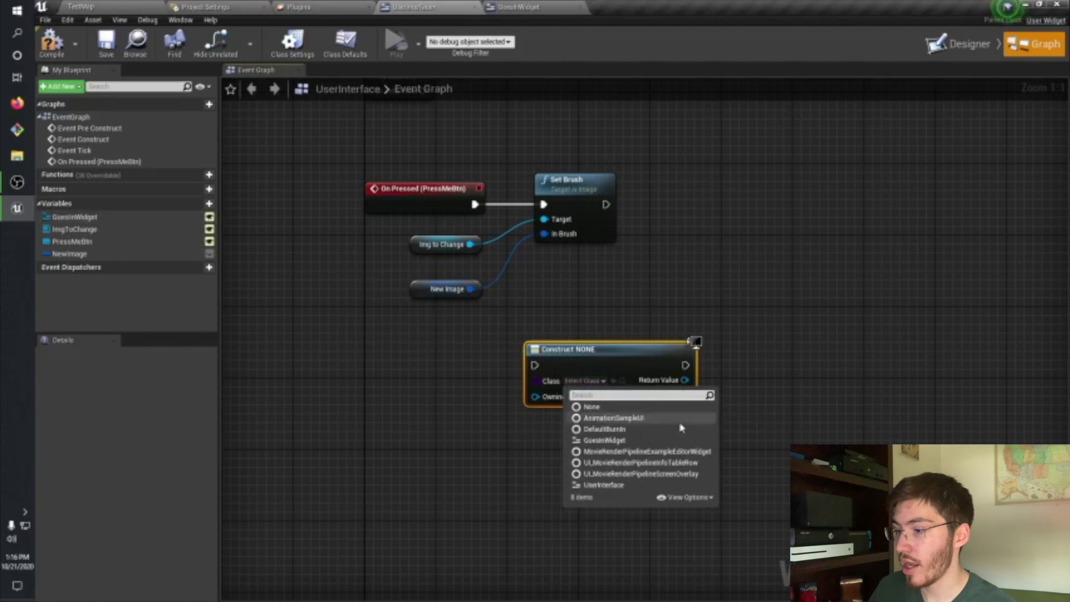
pyautogui.click(605, 441)
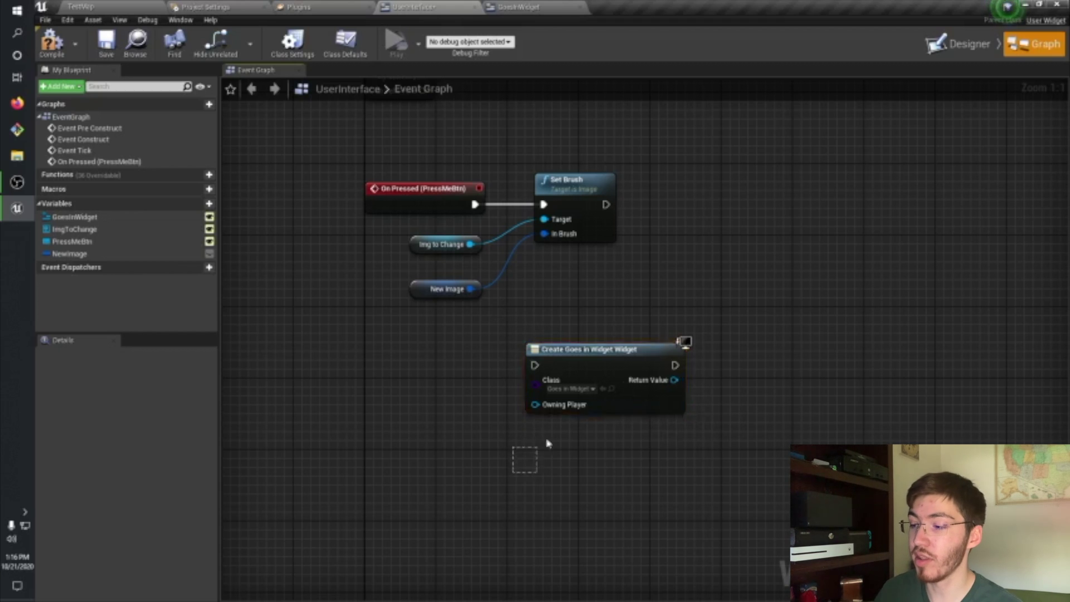
# - Delete the Create Widget node and remove the GoesInWidget instance from the UserInterface canvas
pyautogui.press('Delete')
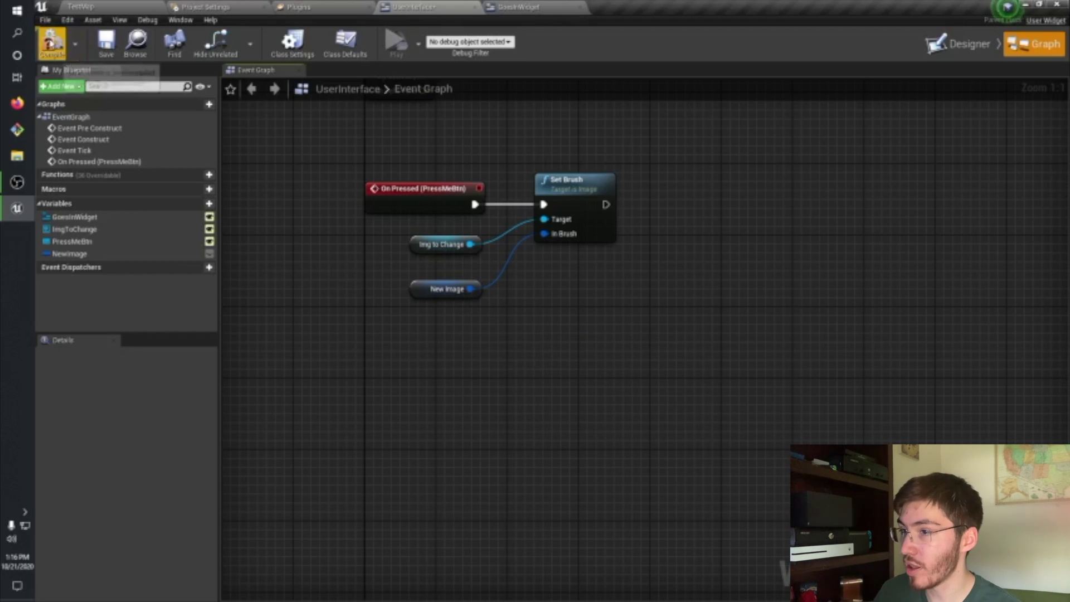
pyautogui.click(956, 46)
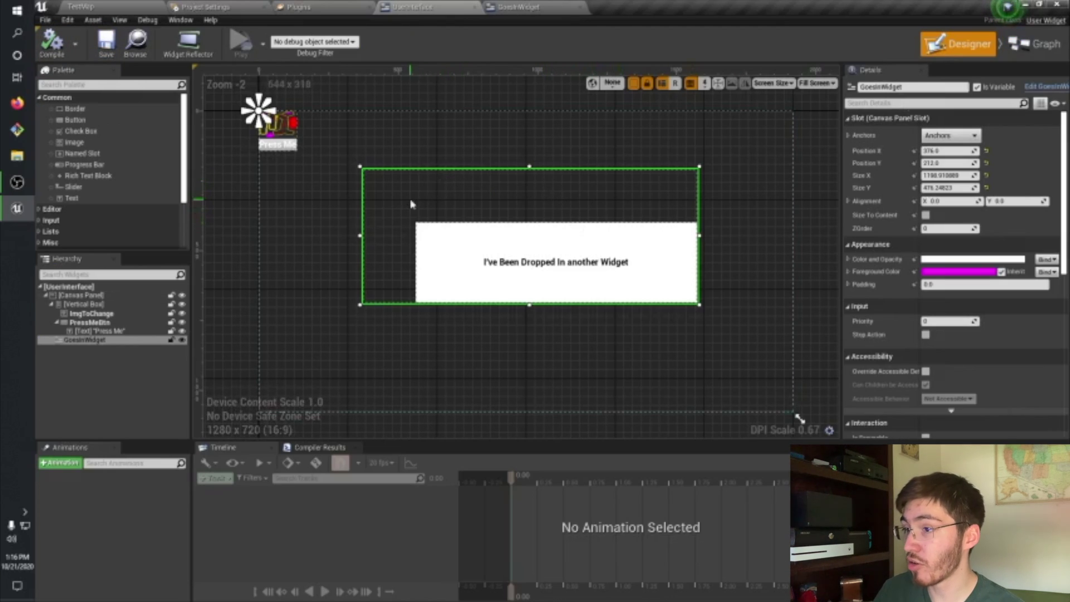
pyautogui.click(1034, 44)
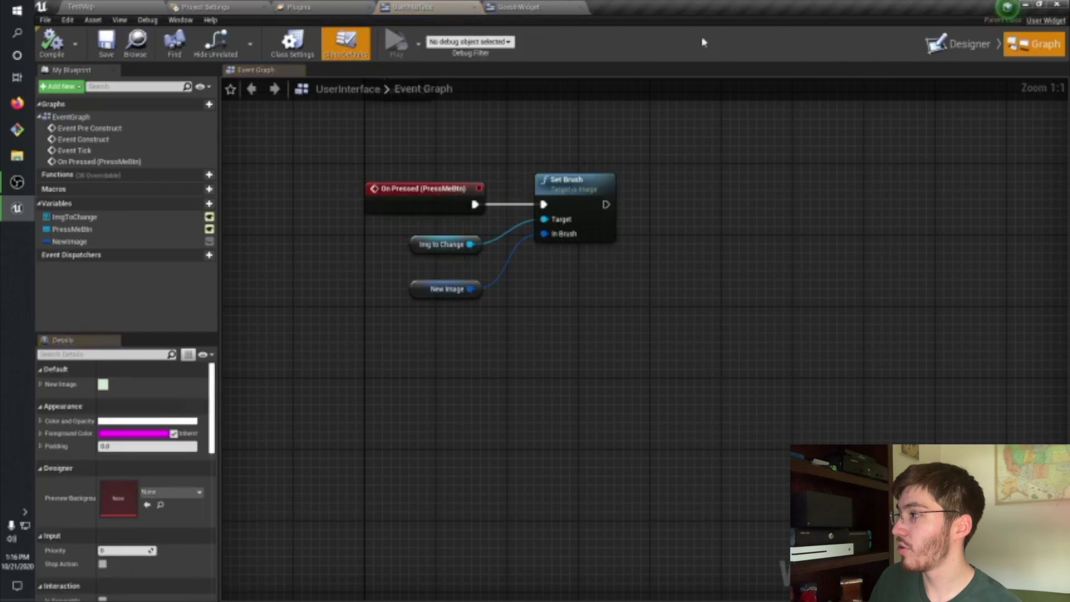
# - Look over GoesInWidget's layout and event graph, and return to the UserInterface designer view
pyautogui.click(521, 7)
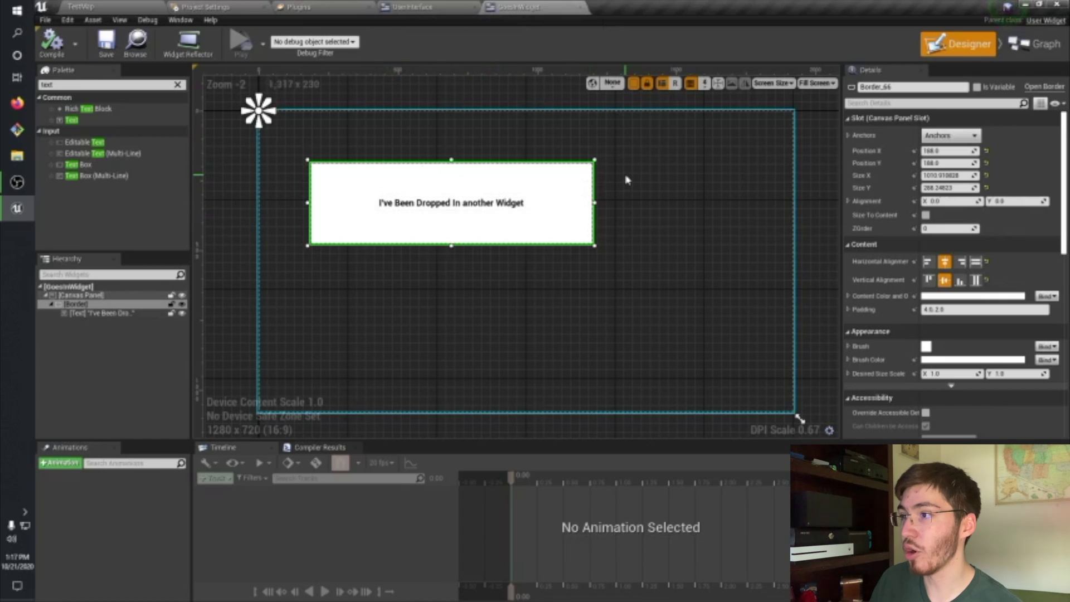
pyautogui.click(1036, 46)
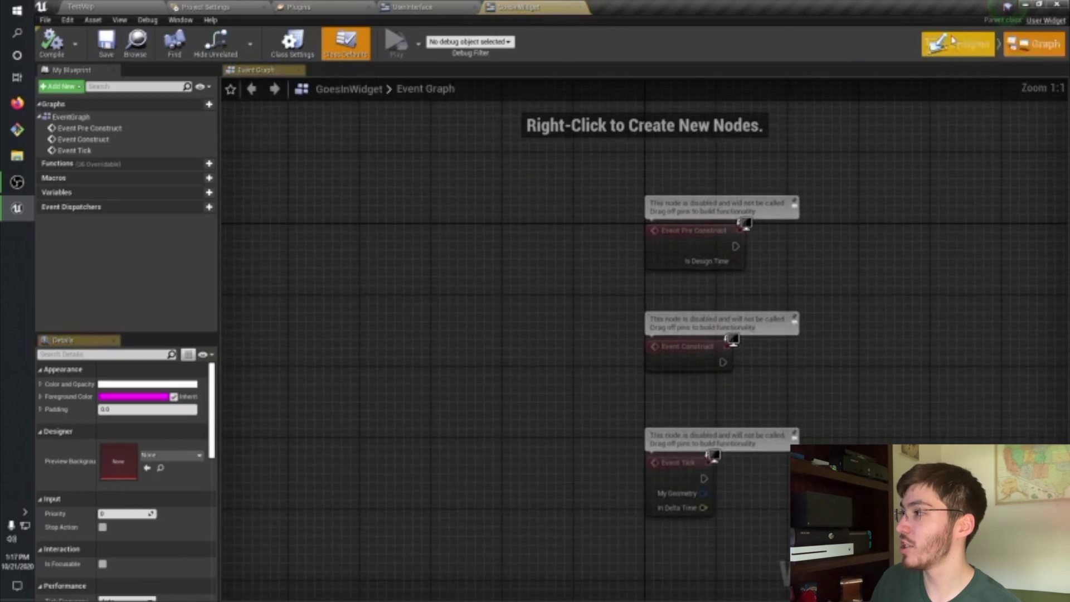
pyautogui.click(967, 45)
pyautogui.click(432, 8)
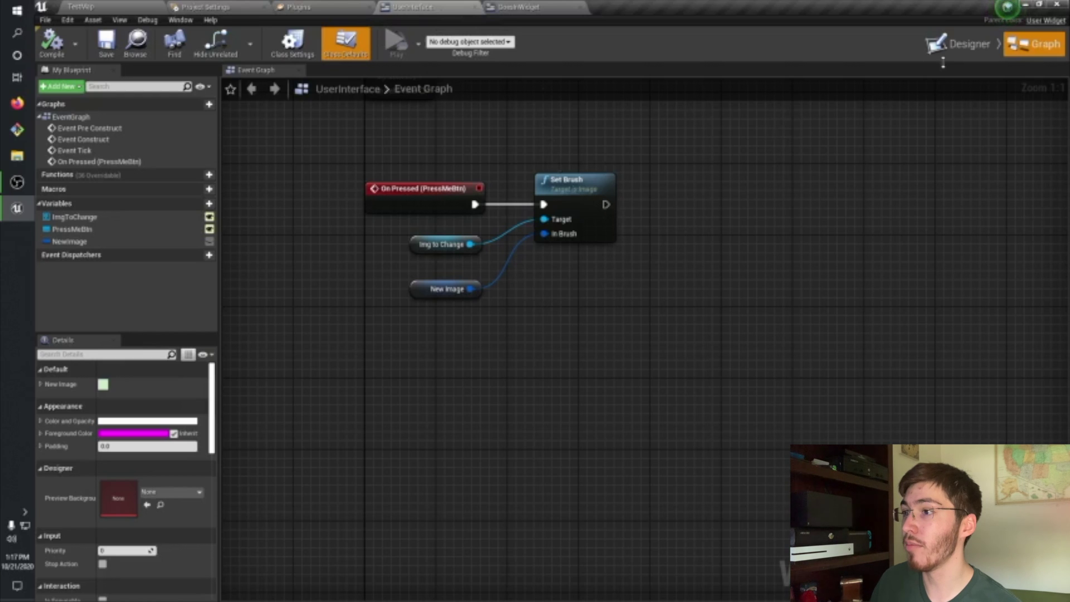
pyautogui.click(962, 47)
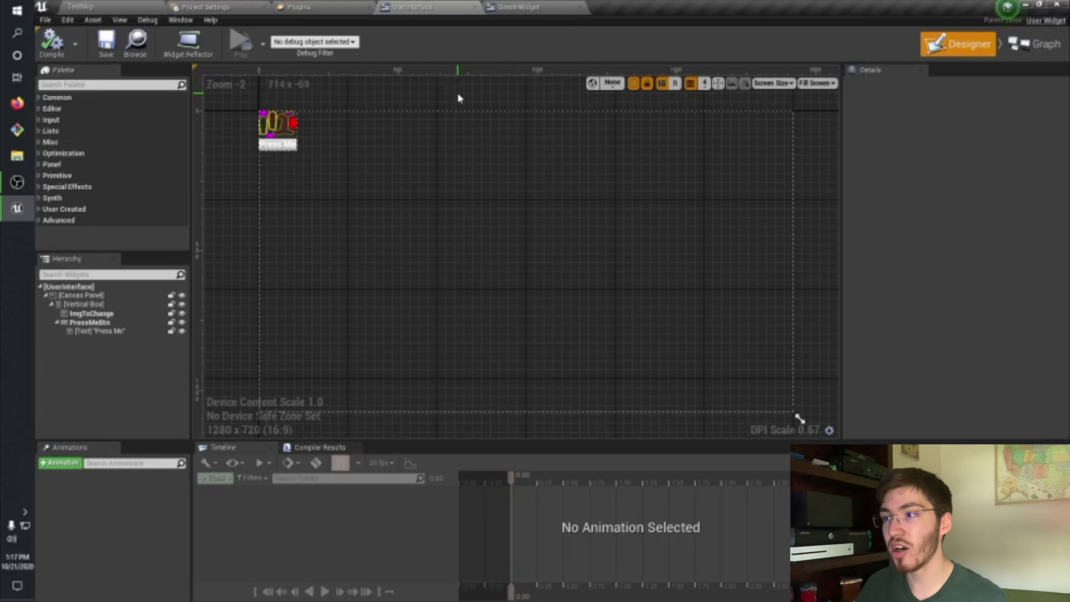
pyautogui.click(322, 209)
pyautogui.click(256, 313)
pyautogui.moveTo(257, 313)
pyautogui.mouseDown(button='right')
pyautogui.moveTo(248, 277)
pyautogui.moveTo(241, 318)
pyautogui.moveTo(256, 302)
pyautogui.mouseUp(button='right')
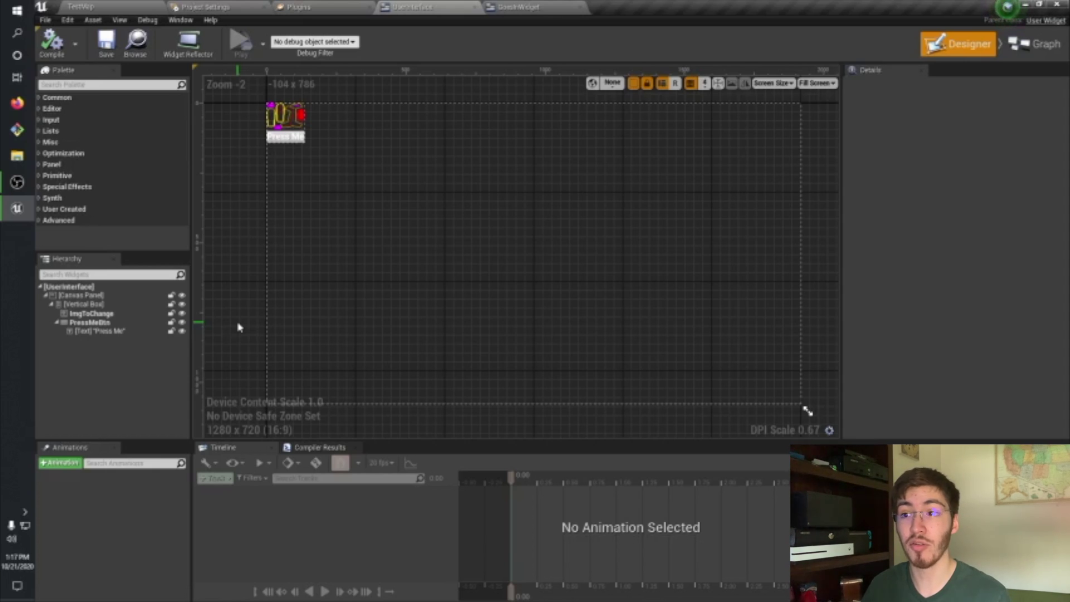
# - Return to the TestMap level and try to place the GoesInWidget and UserInterface widgets directly into the scene
pyautogui.click(122, 9)
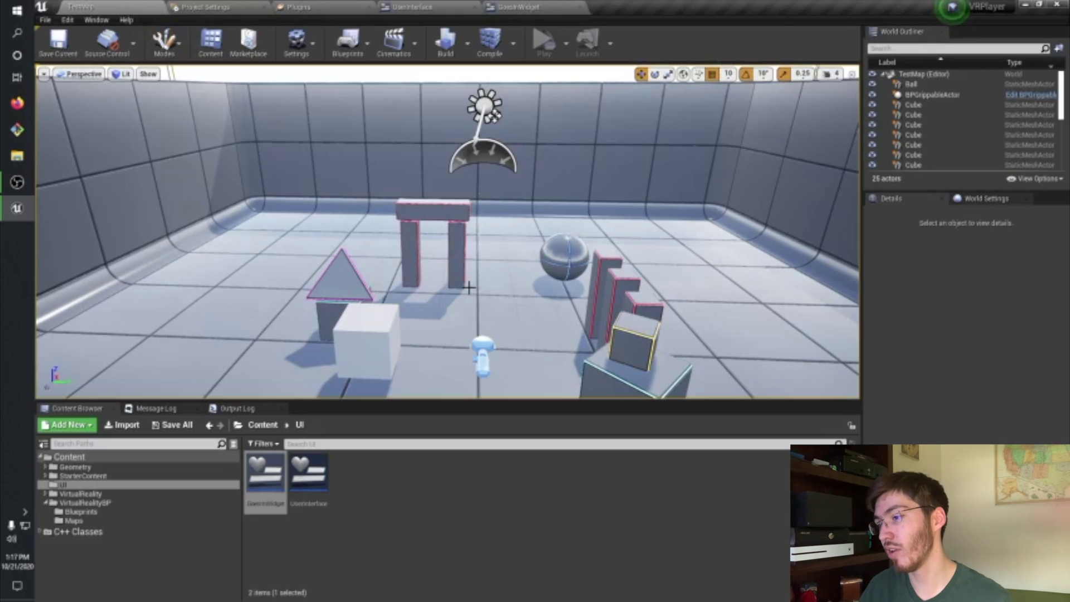
pyautogui.moveTo(476, 283)
pyautogui.mouseDown(button='right')
pyautogui.moveTo(437, 278)
pyautogui.moveTo(510, 276)
pyautogui.moveTo(475, 283)
pyautogui.mouseUp(button='right')
pyautogui.press('w')
pyautogui.press('s')
pyautogui.moveTo(279, 464)
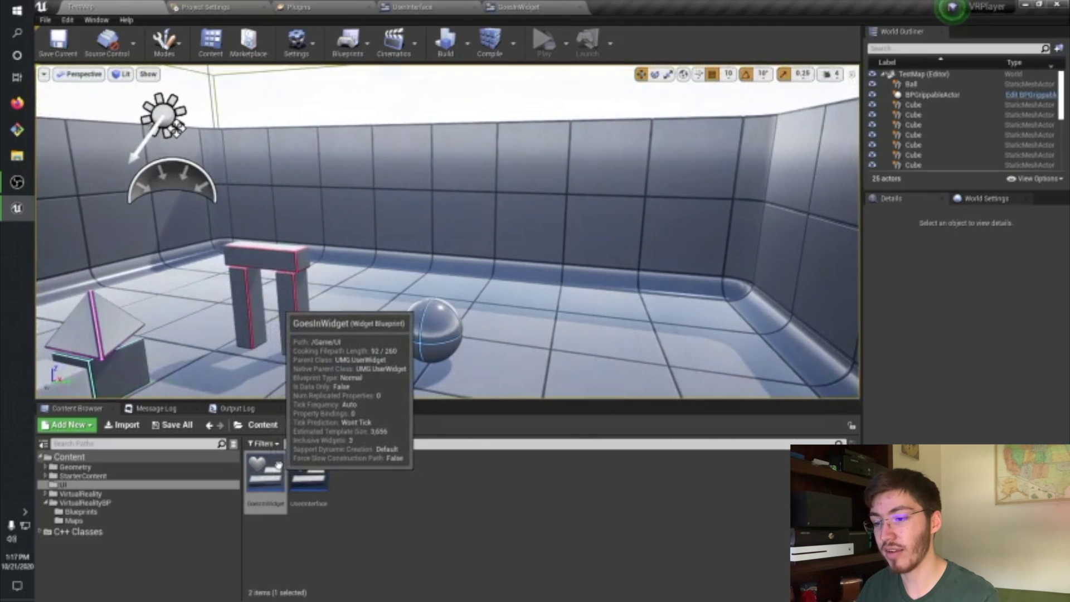
pyautogui.moveTo(279, 465); pyautogui.dragTo(591, 274)
pyautogui.moveTo(311, 467); pyautogui.dragTo(538, 273)
pyautogui.moveTo(535, 273)
pyautogui.mouseDown(button='right')
pyautogui.moveTo(593, 276)
pyautogui.moveTo(532, 286)
pyautogui.mouseUp(button='right')
pyautogui.press('s')
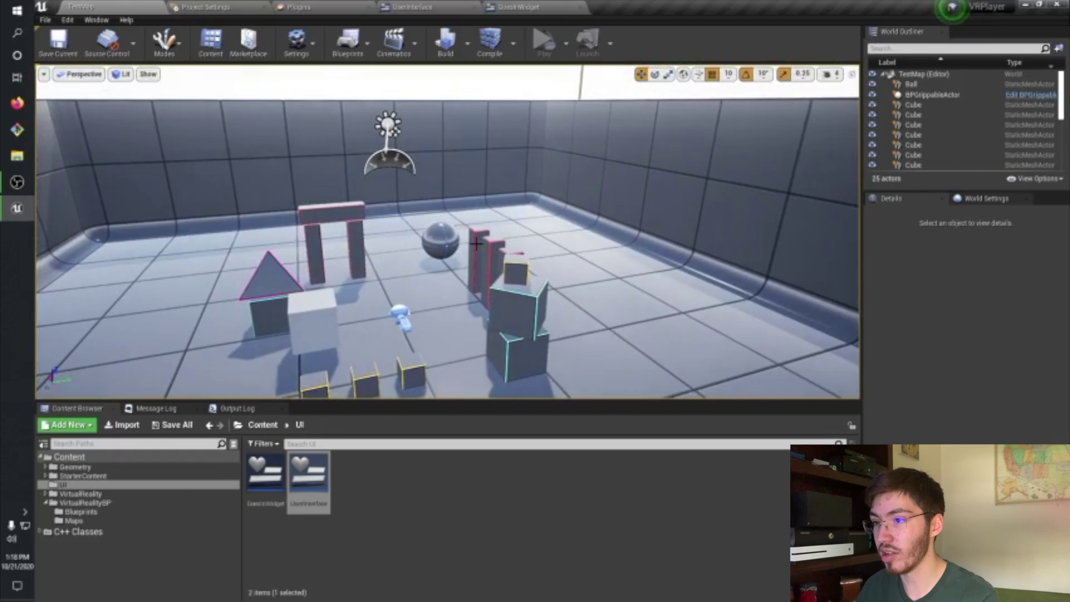
pyautogui.moveTo(308, 473); pyautogui.dragTo(554, 226)
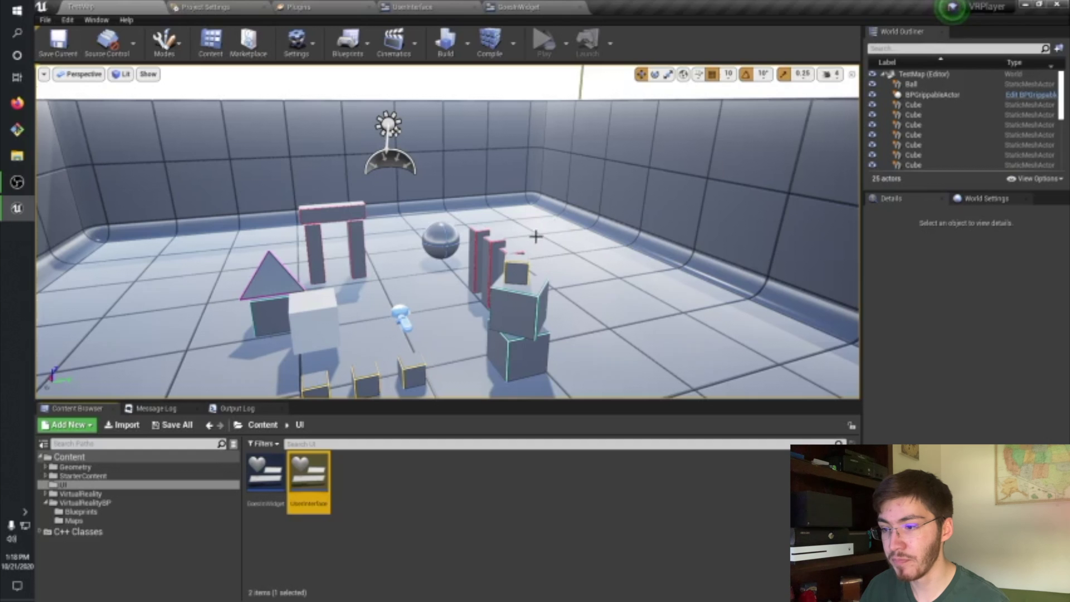
pyautogui.moveTo(526, 241); pyautogui.dragTo(680, 209, button='right')
pyautogui.moveTo(608, 223); pyautogui.dragTo(499, 237, button='right')
pyautogui.moveTo(499, 236)
pyautogui.mouseDown()
pyautogui.moveTo(482, 220)
pyautogui.moveTo(499, 236)
pyautogui.mouseUp()
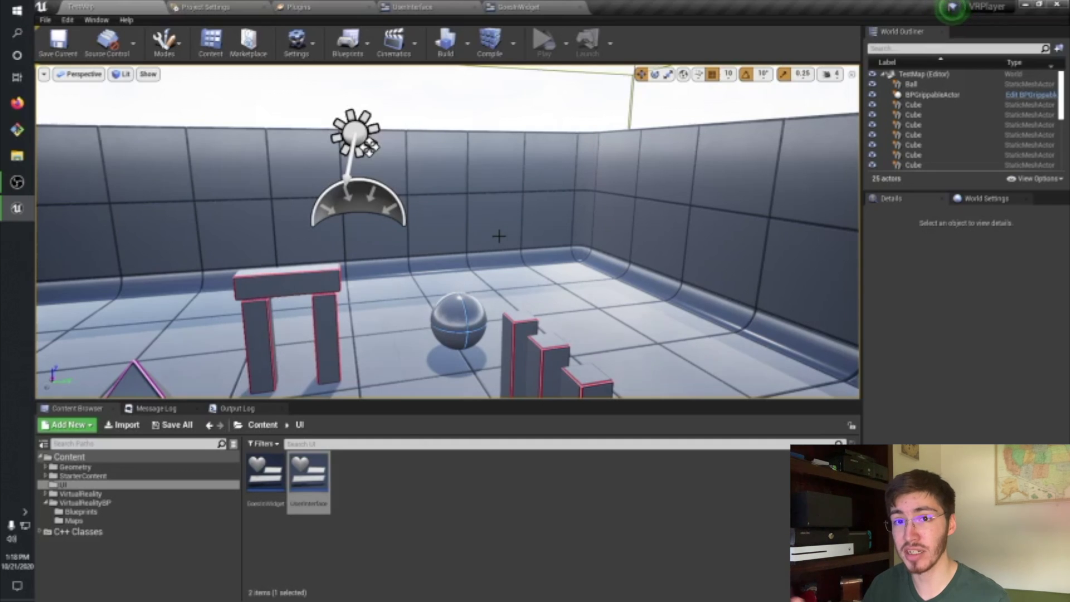
pyautogui.moveTo(489, 250)
pyautogui.mouseDown(button='right')
pyautogui.moveTo(549, 265)
pyautogui.moveTo(493, 264)
pyautogui.moveTo(478, 249)
pyautogui.mouseUp(button='right')
pyautogui.press('s')
pyautogui.press('a')
pyautogui.press('w')
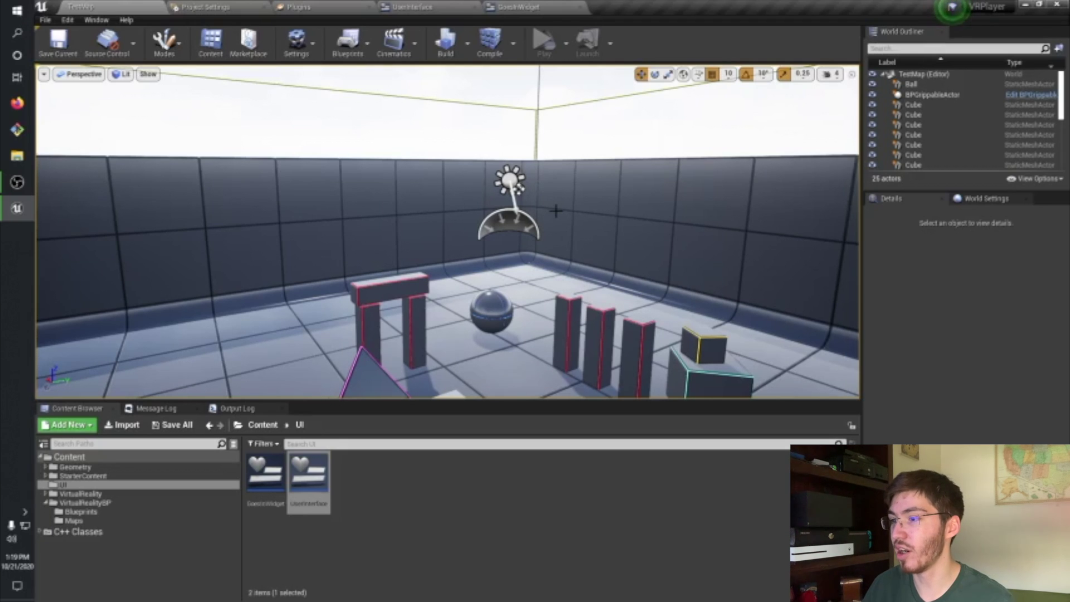
pyautogui.moveTo(545, 246)
pyautogui.mouseDown(button='right')
pyautogui.moveTo(526, 265)
pyautogui.moveTo(557, 246)
pyautogui.moveTo(547, 247)
pyautogui.mouseUp(button='right')
pyautogui.press('s')
pyautogui.press('w')
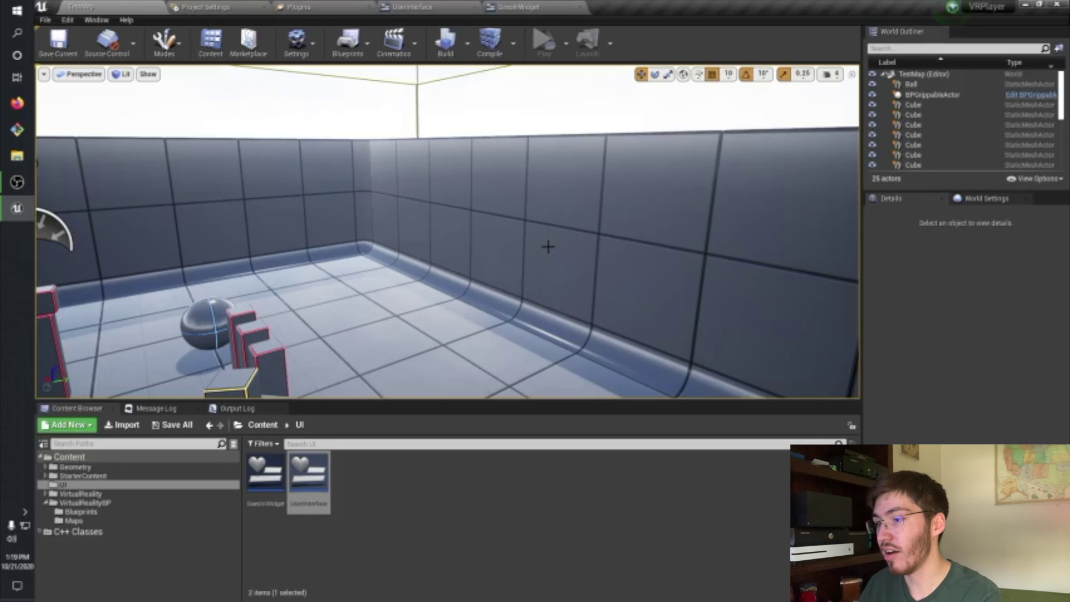
# - Create an Actor Blueprint class named WidgetHolder in the UI content folder and save the current level
pyautogui.rightClick(385, 511)
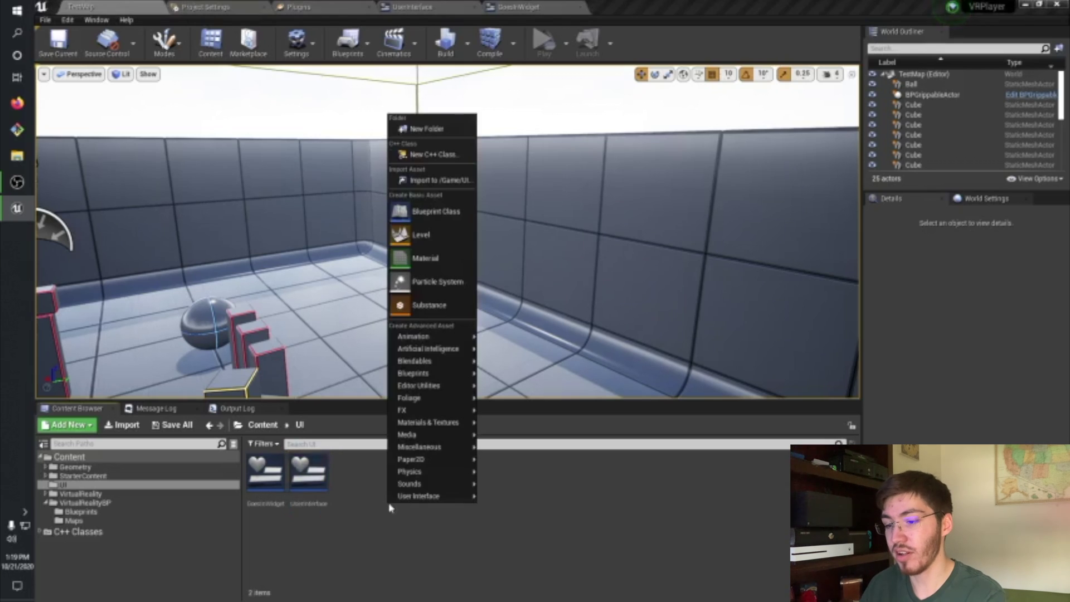
pyautogui.click(445, 212)
pyautogui.click(448, 214)
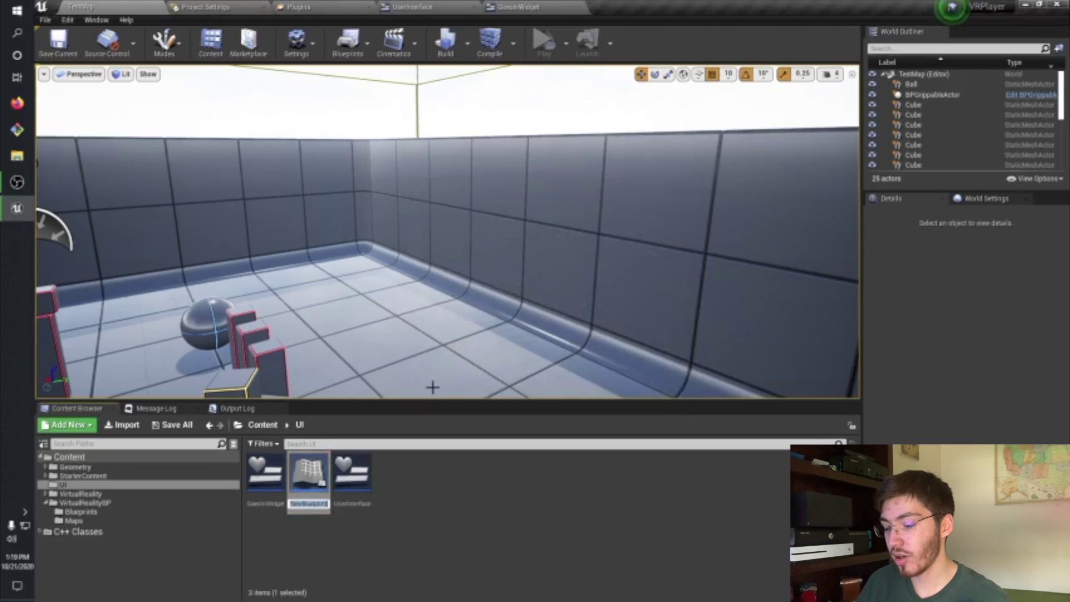
pyautogui.write('BP')
pyautogui.press('BackSpace')
pyautogui.press('BackSpace')
pyautogui.write('WidgetHo')
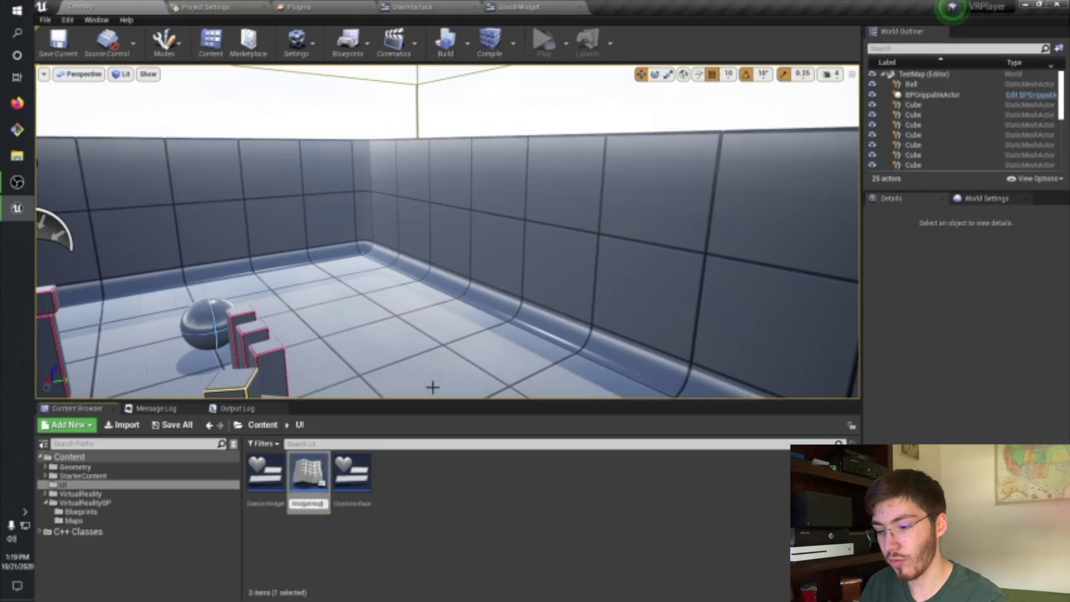
pyautogui.write('lder')
pyautogui.press('Return')
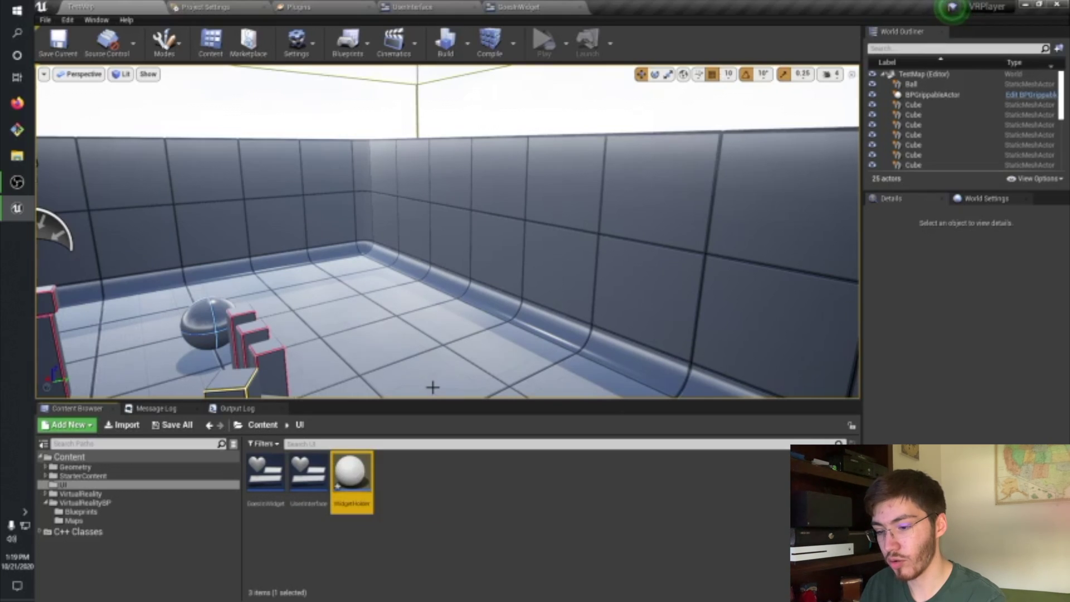
pyautogui.click(59, 43)
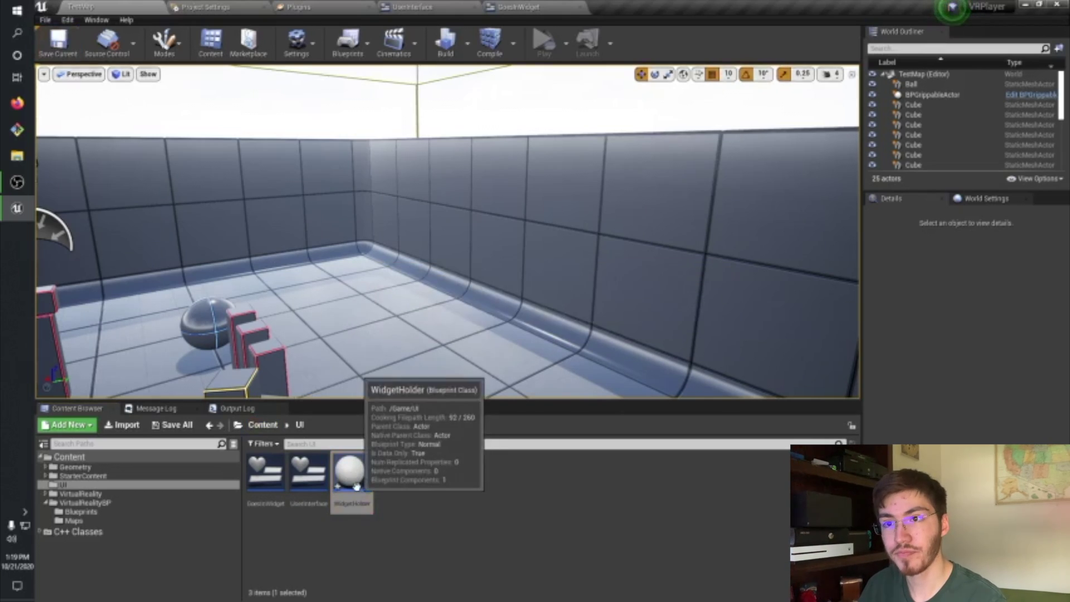
# - Open WidgetHolder, add a Widget component under its default scene root with the default name, and compile and save the Blueprint
pyautogui.doubleClick(352, 479)
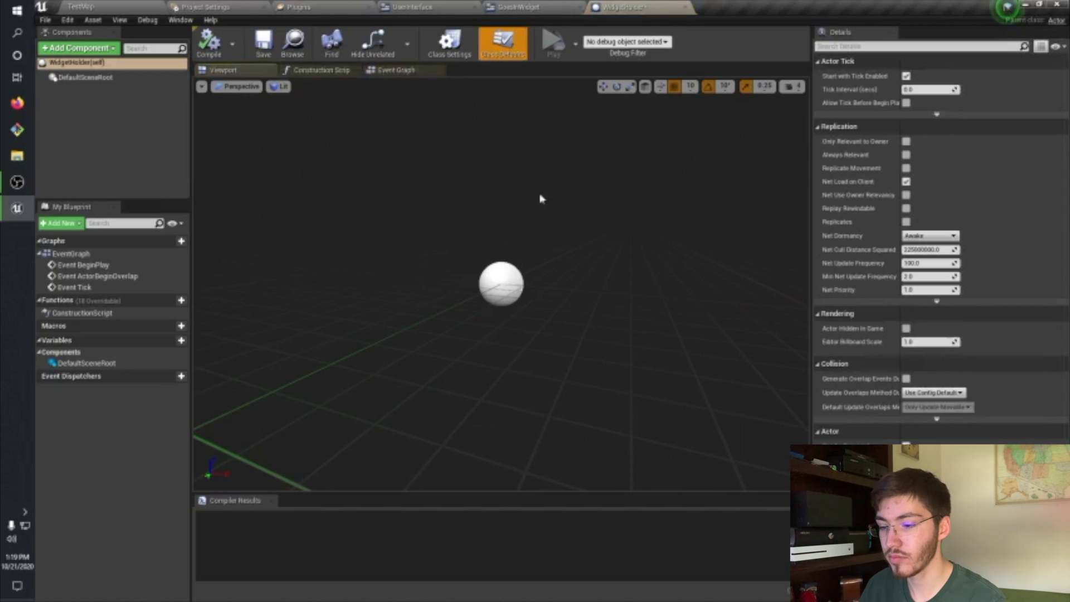
pyautogui.click(78, 48)
pyautogui.write('wid')
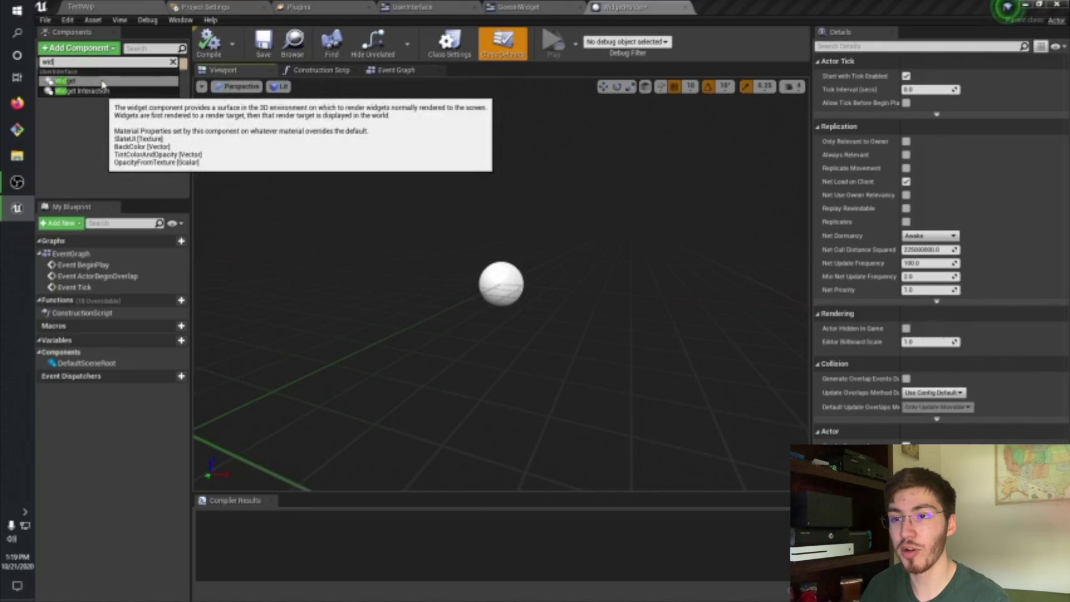
pyautogui.click(102, 82)
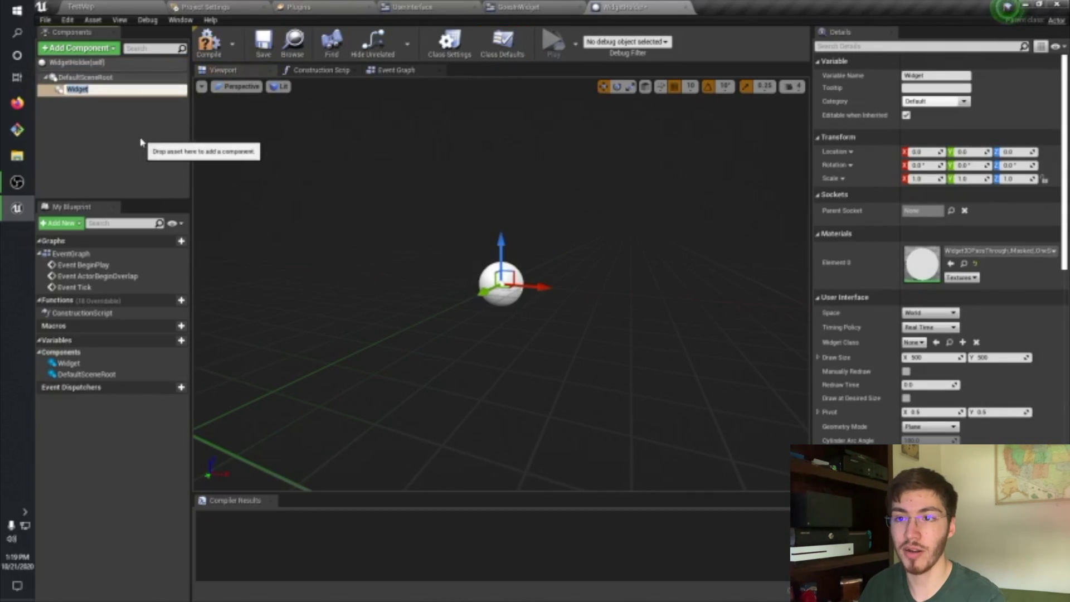
pyautogui.press('Return')
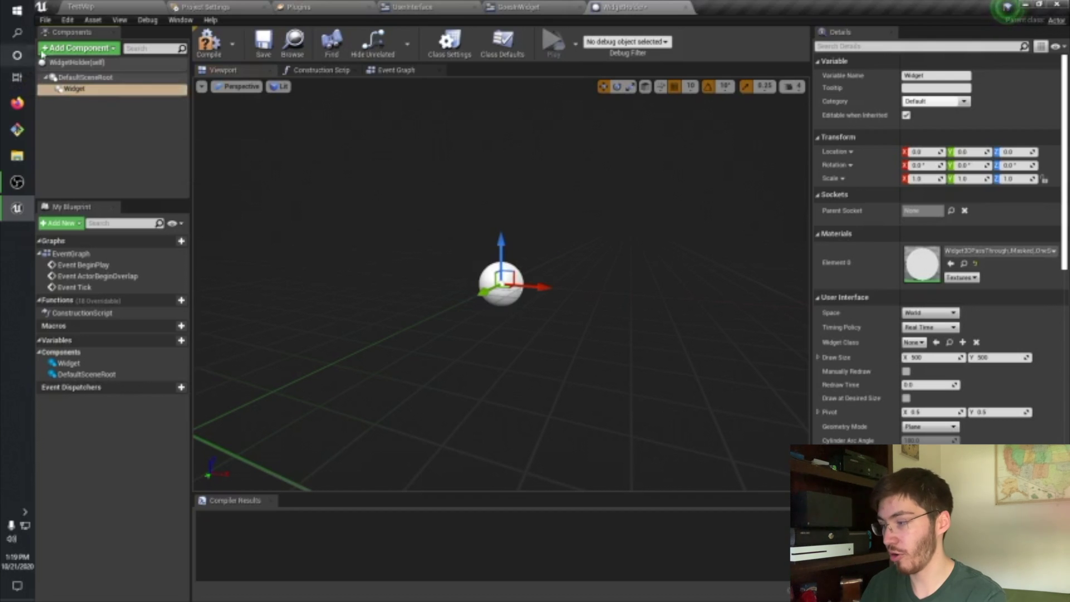
pyautogui.click(210, 43)
pyautogui.click(263, 43)
pyautogui.moveTo(414, 239)
pyautogui.mouseDown(button='right')
pyautogui.moveTo(474, 279)
pyautogui.moveTo(440, 267)
pyautogui.moveTo(415, 239)
pyautogui.mouseUp(button='right')
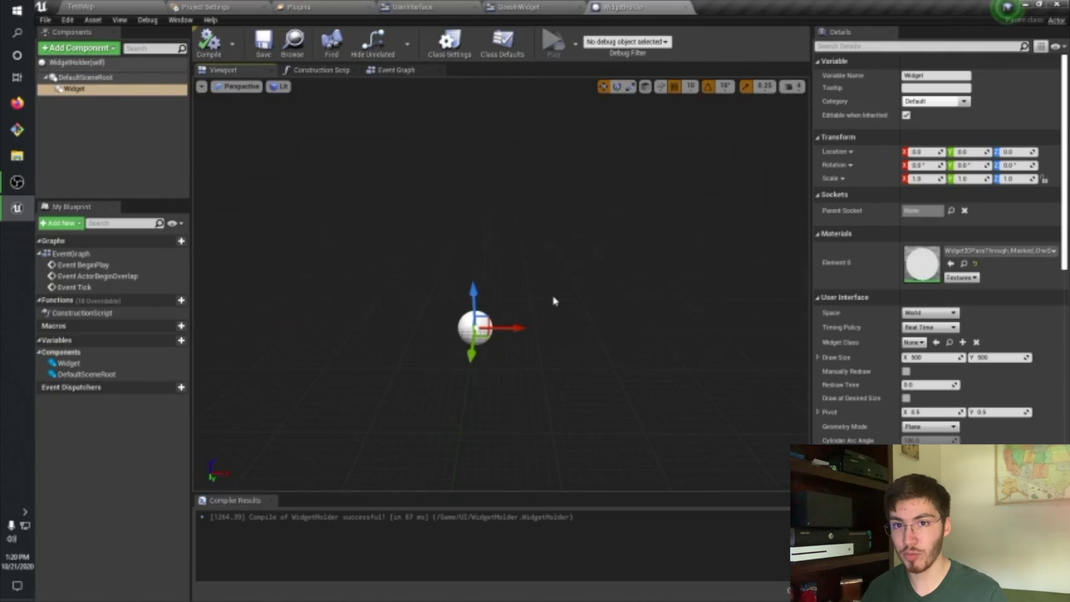
# - Assign UserInterface as the Widget component's widget class and inspect the rendered widget in the Blueprint viewport
pyautogui.moveTo(595, 252); pyautogui.dragTo(586, 252, button='right')
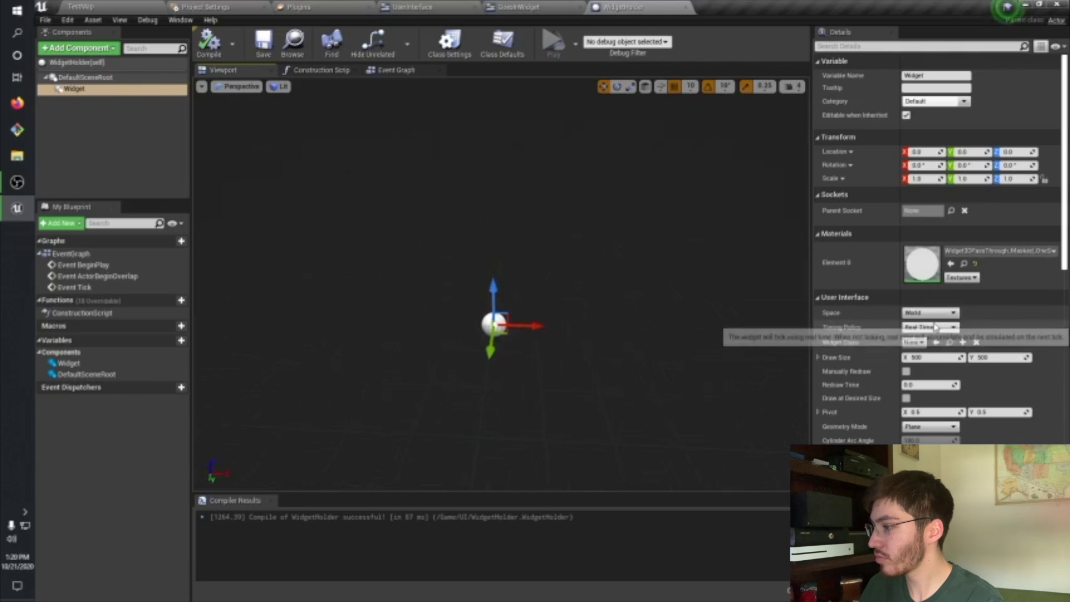
pyautogui.scroll(-3, 890, 228)
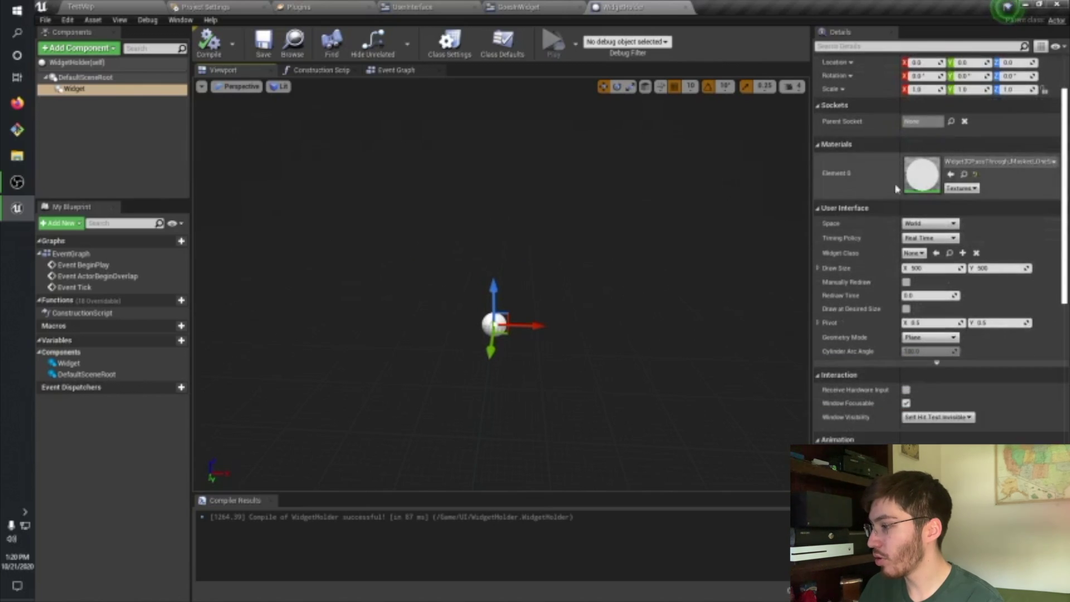
pyautogui.scroll(-2, 894, 226)
pyautogui.scroll(-3, 894, 228)
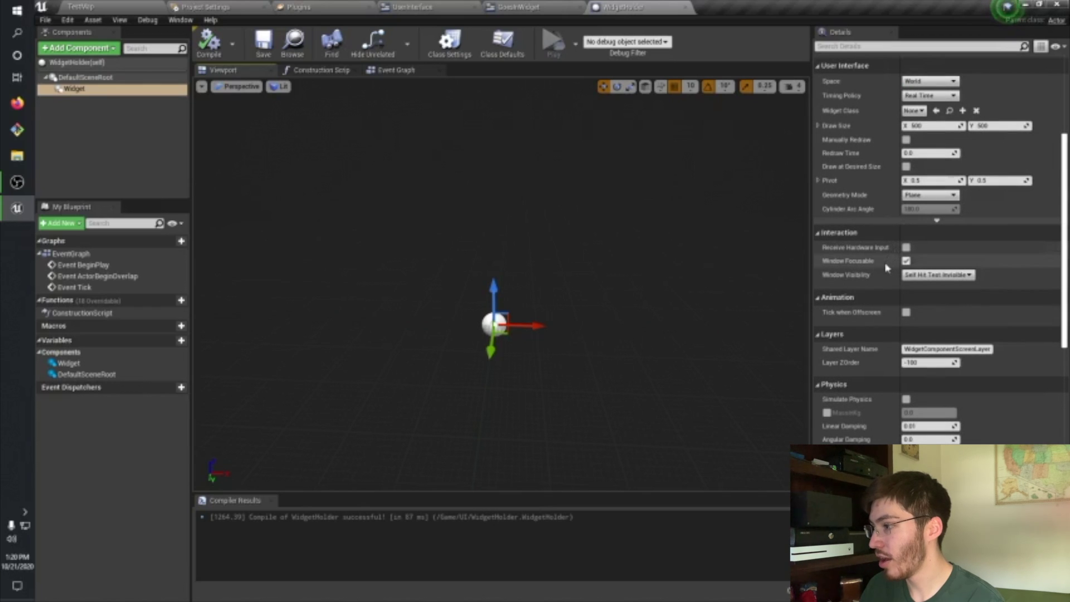
pyautogui.scroll(3, 894, 257)
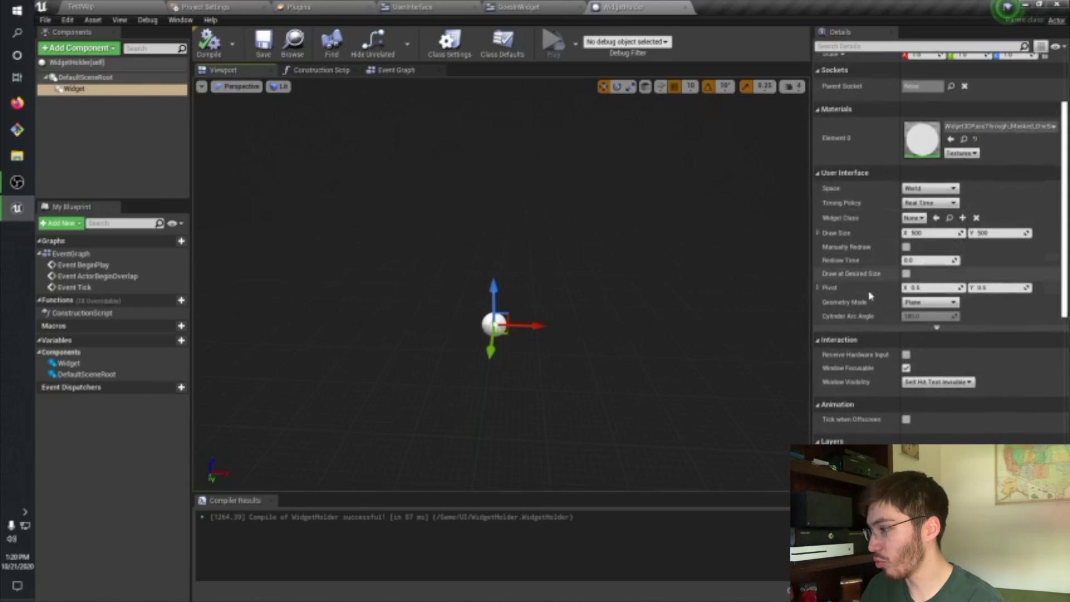
pyautogui.click(913, 217)
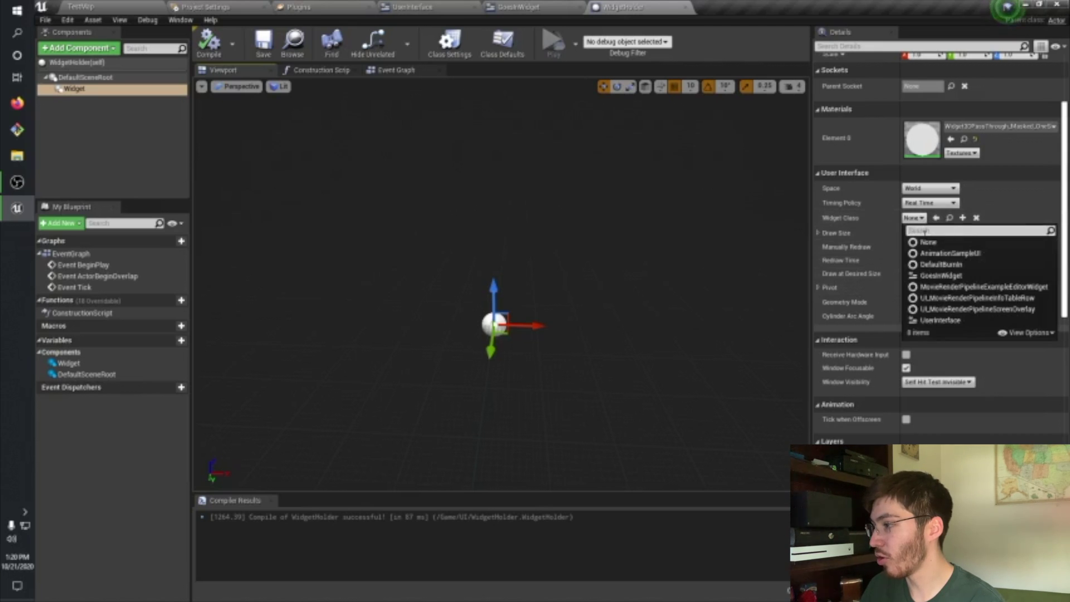
pyautogui.click(939, 321)
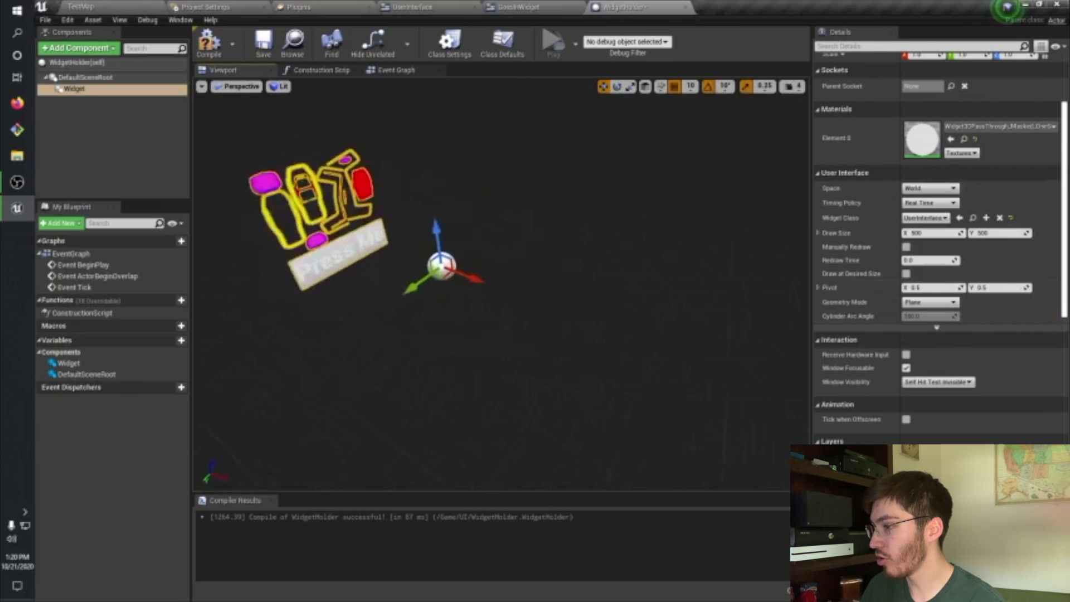
pyautogui.moveTo(502, 284)
pyautogui.mouseDown(button='right')
pyautogui.moveTo(484, 276)
pyautogui.moveTo(528, 228)
pyautogui.moveTo(503, 288)
pyautogui.mouseUp(button='right')
pyautogui.moveTo(469, 234); pyautogui.dragTo(647, 294, button='right')
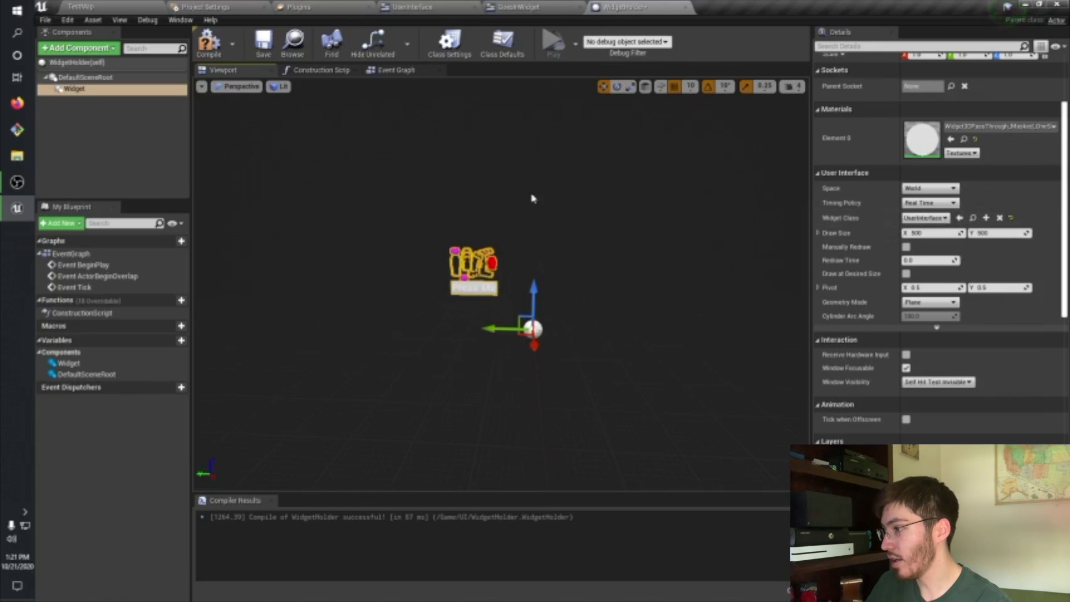
pyautogui.moveTo(655, 306)
pyautogui.mouseDown(button='right')
pyautogui.moveTo(624, 309)
pyautogui.moveTo(633, 262)
pyautogui.moveTo(685, 270)
pyautogui.moveTo(607, 279)
pyautogui.moveTo(657, 303)
pyautogui.mouseUp(button='right')
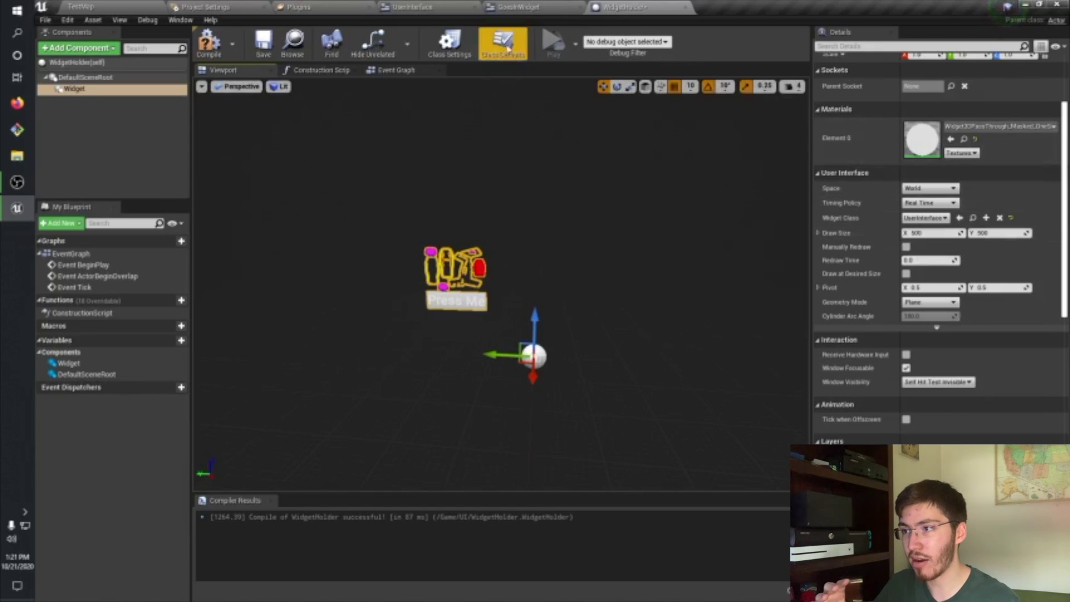
# - Compare the UserInterface and GoesInWidget designer layouts, examining where the image and Press Me button sit on the canvas
pyautogui.click(438, 8)
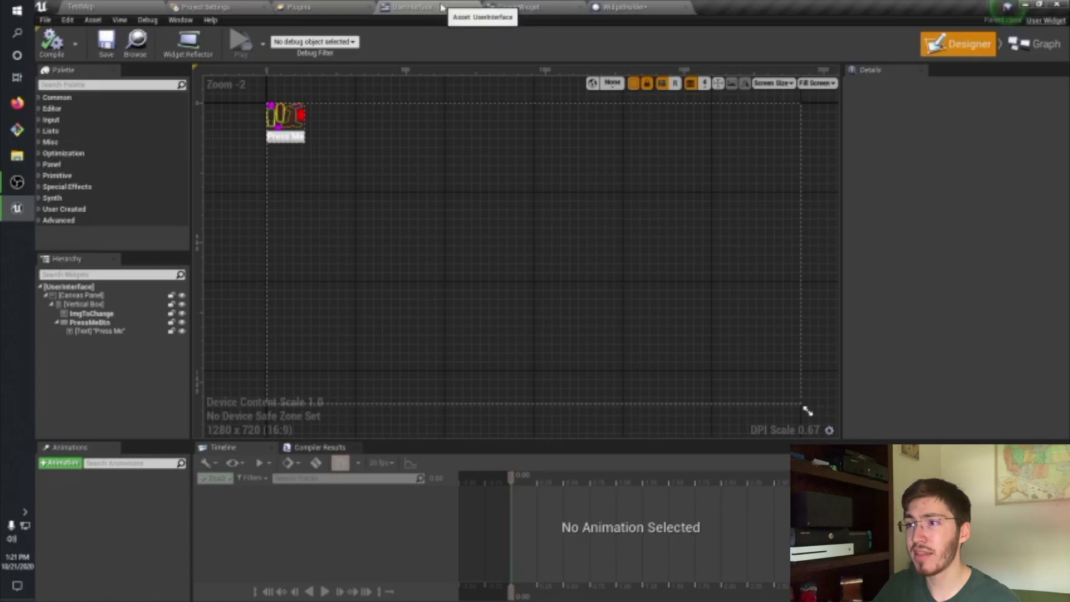
pyautogui.click(532, 6)
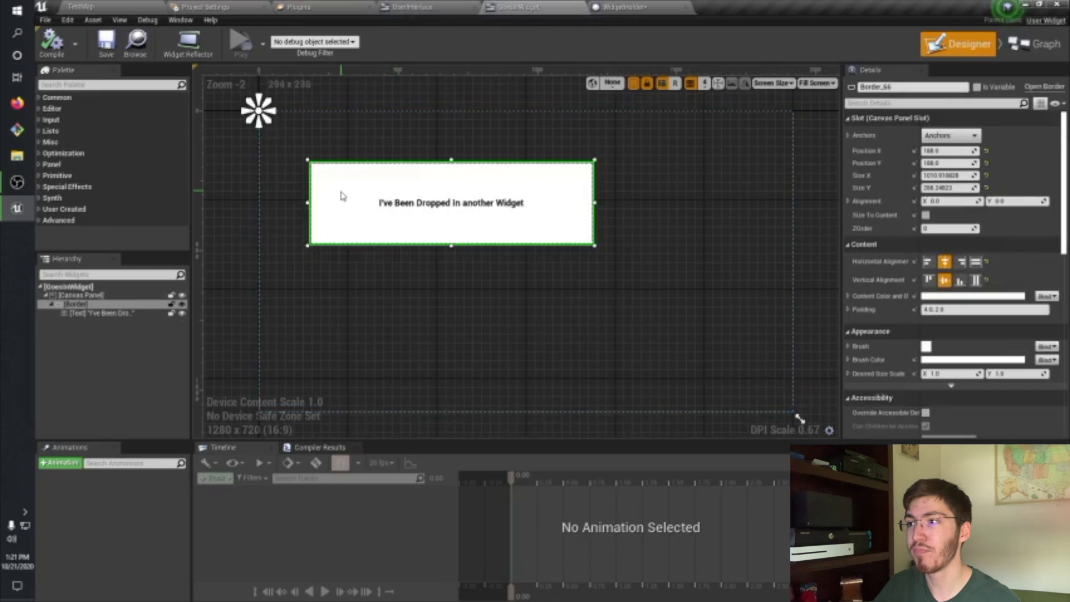
pyautogui.click(621, 8)
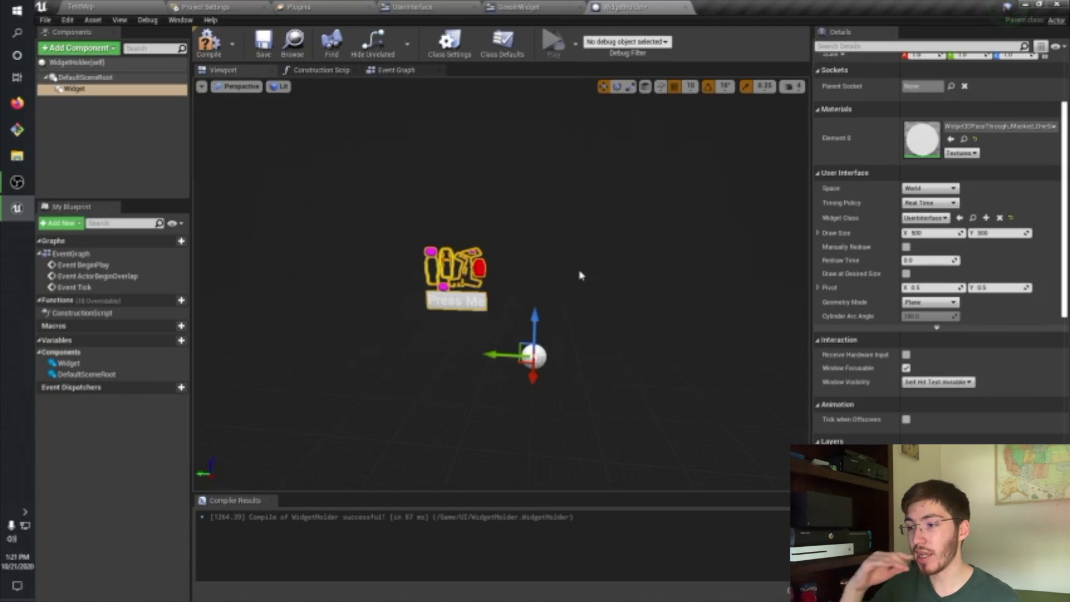
pyautogui.click(428, 8)
pyautogui.moveTo(234, 175); pyautogui.dragTo(390, 273, button='right')
pyautogui.scroll(4, 396, 275)
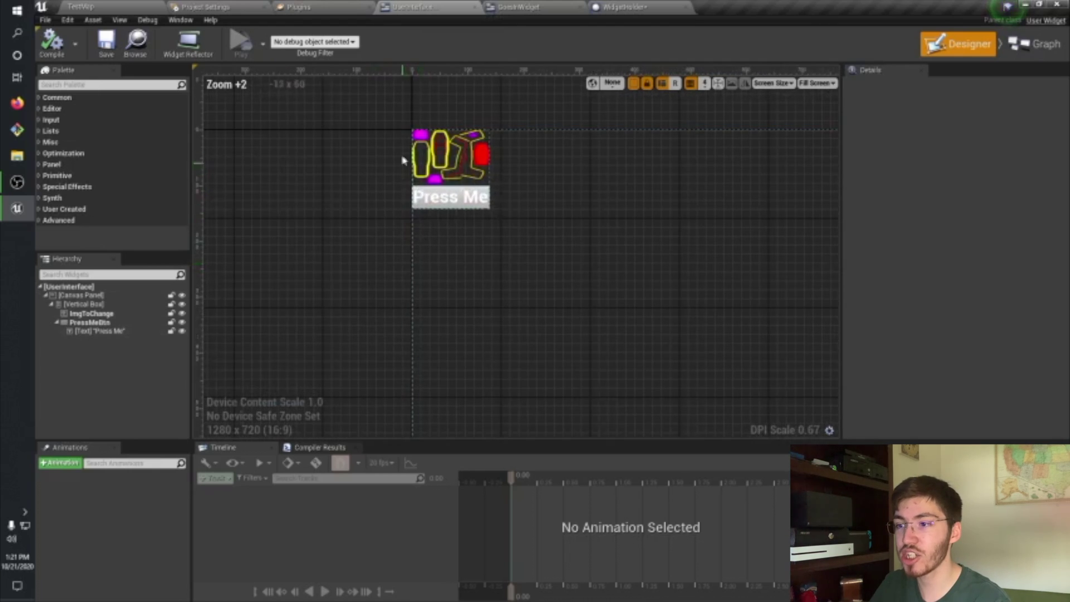
pyautogui.moveTo(411, 137); pyautogui.dragTo(268, 136, button='right')
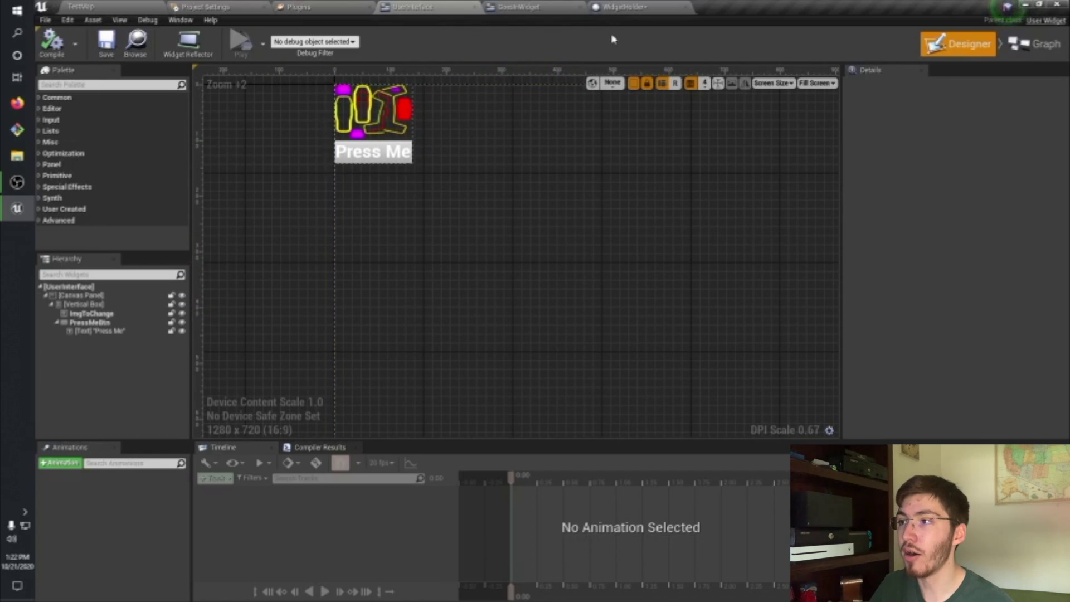
pyautogui.click(594, 369)
pyautogui.click(280, 345)
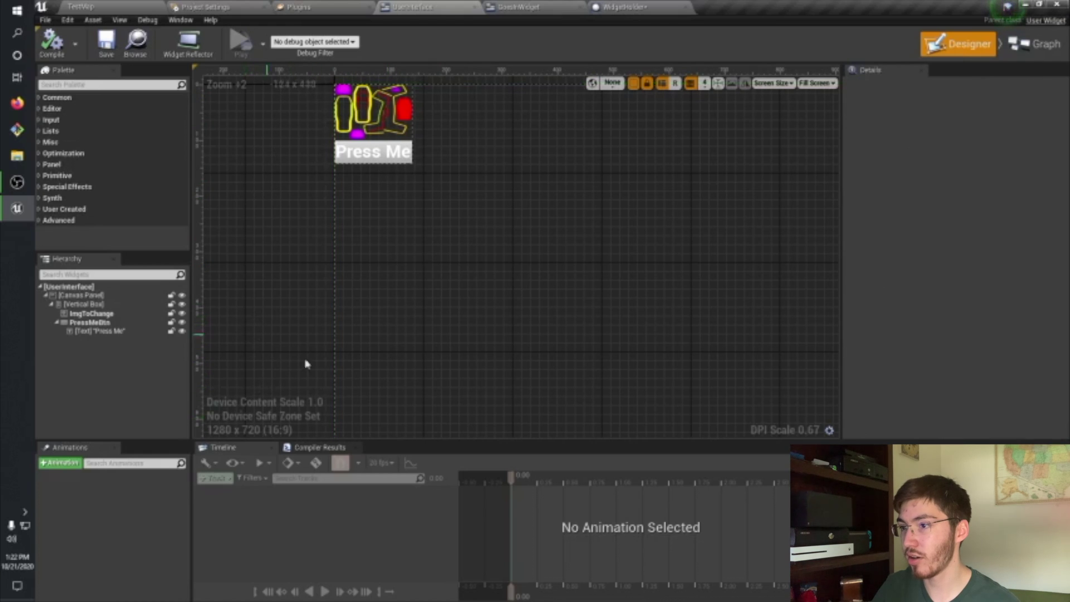
# - Narrow the horizontal draw size of WidgetHolder's Widget component to about 170
pyautogui.click(627, 8)
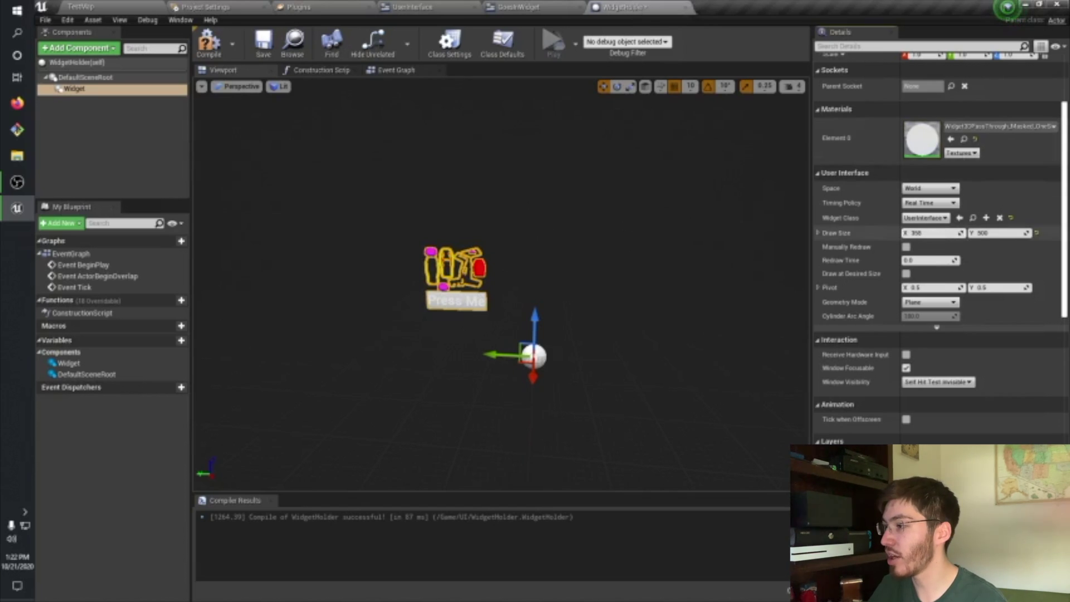
pyautogui.moveTo(939, 233); pyautogui.dragTo(908, 232)
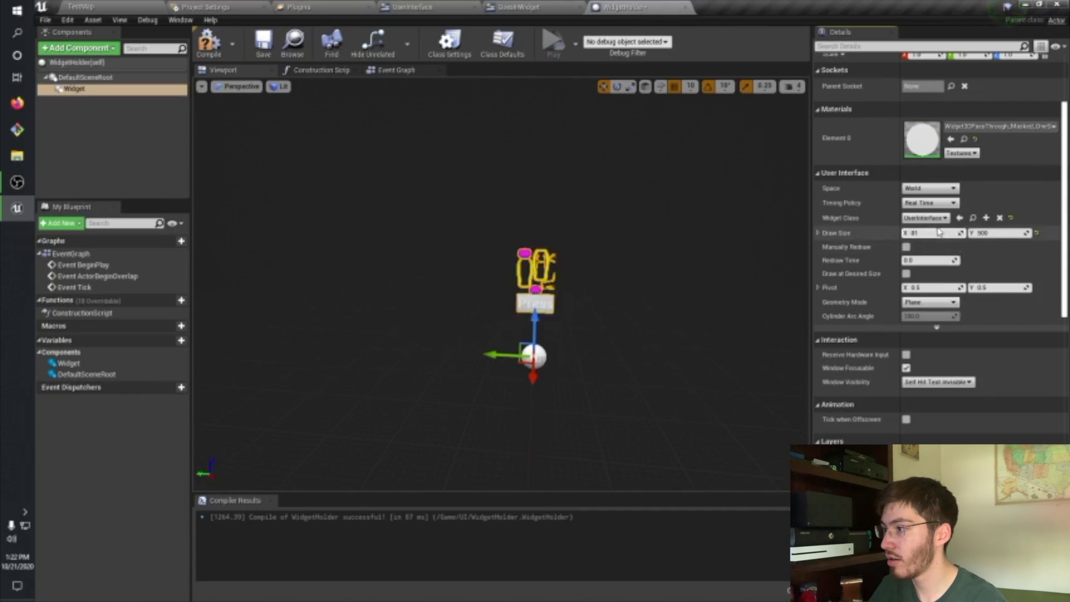
pyautogui.moveTo(935, 232); pyautogui.dragTo(954, 232)
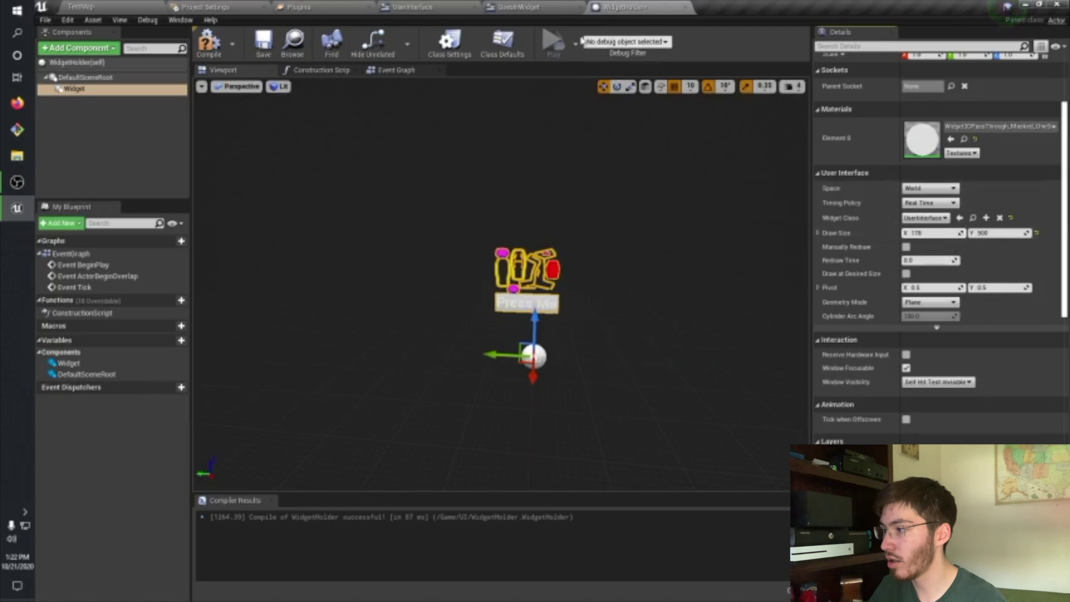
# - Check how much canvas area the image and Press Me button occupy in the UserInterface designer
pyautogui.click(503, 8)
pyautogui.click(452, 8)
pyautogui.scroll(7, 446, 136)
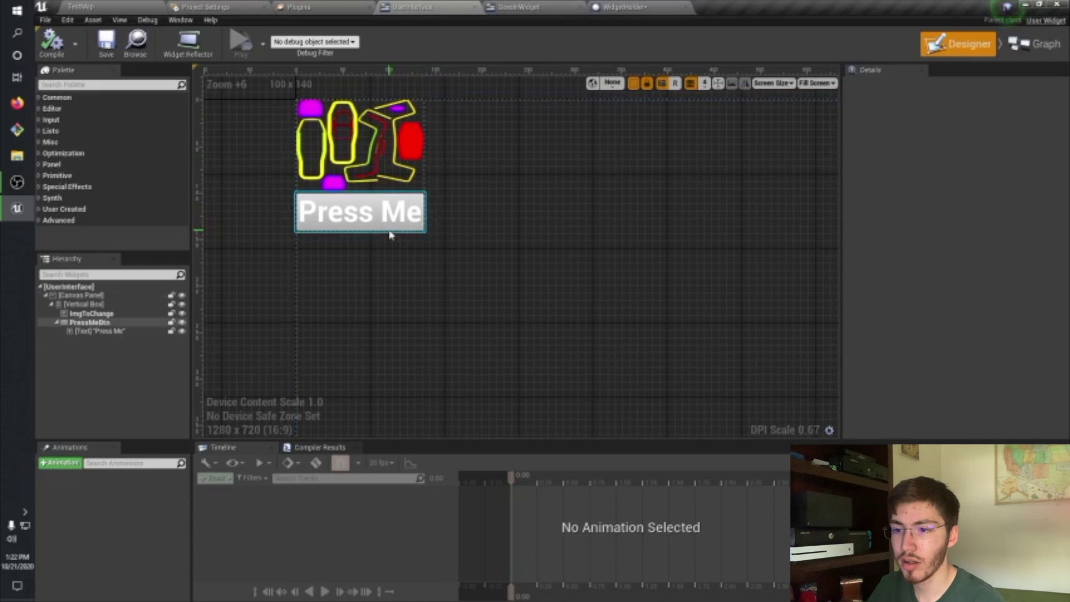
pyautogui.click(611, 8)
pyautogui.click(919, 233)
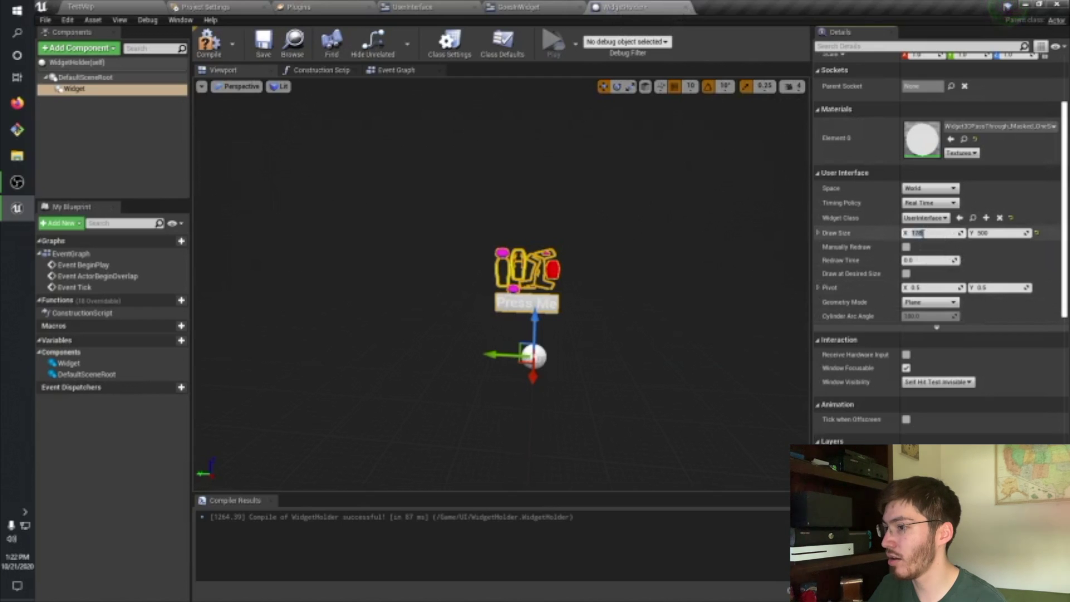
pyautogui.click(521, 7)
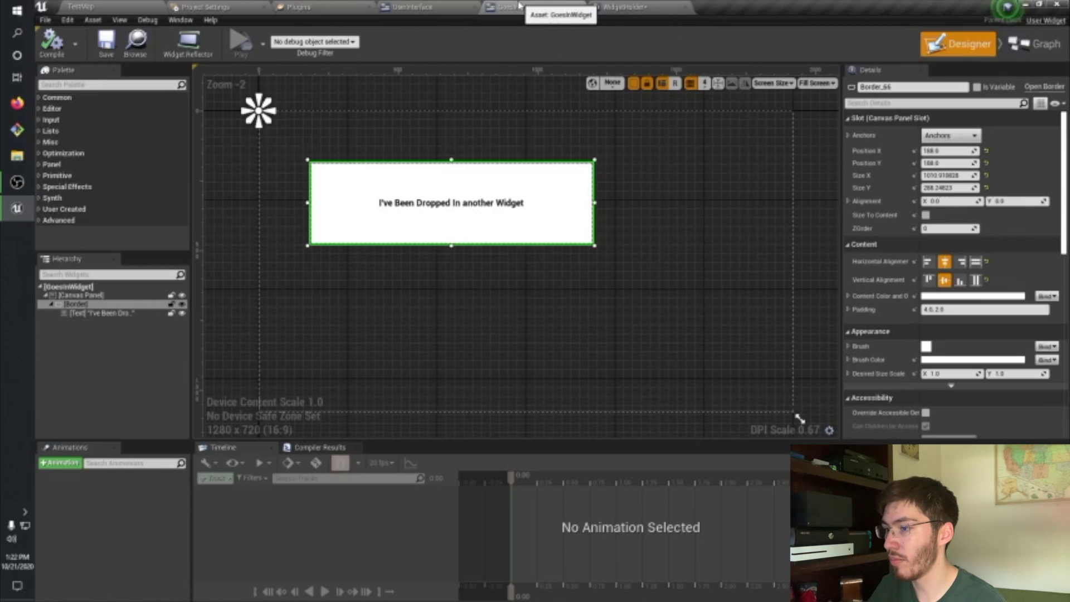
pyautogui.click(455, 8)
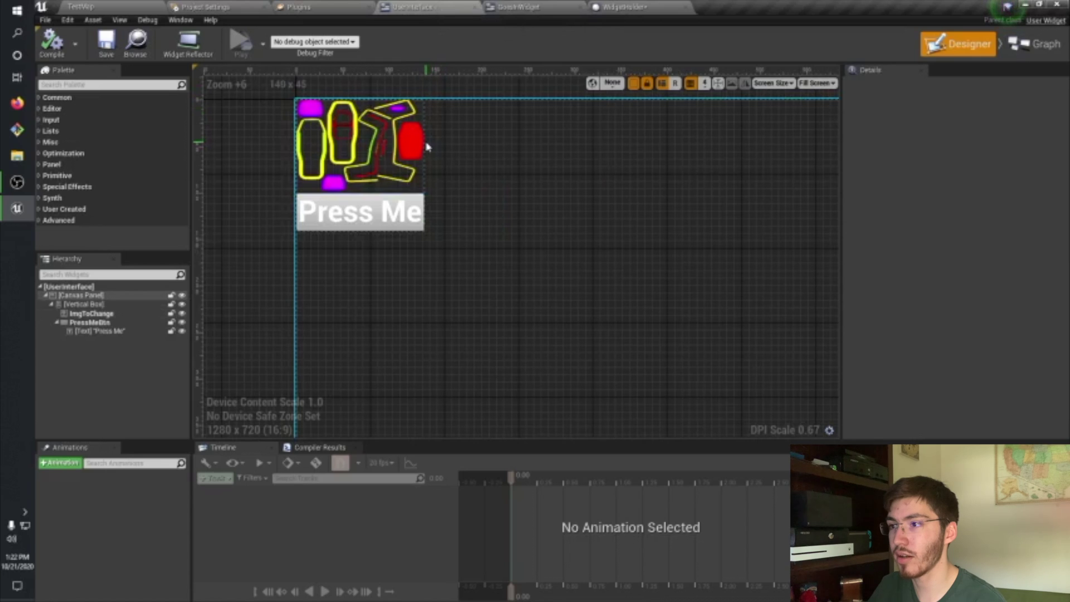
# - Set the draw size of WidgetHolder's Widget component to 180 by 180
pyautogui.click(621, 7)
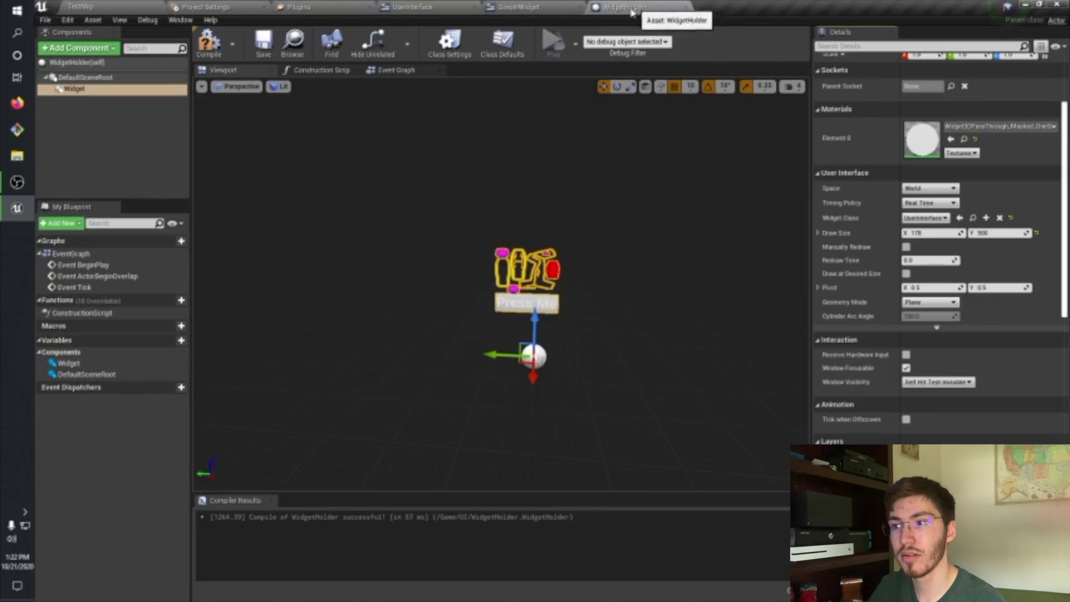
pyautogui.click(927, 233)
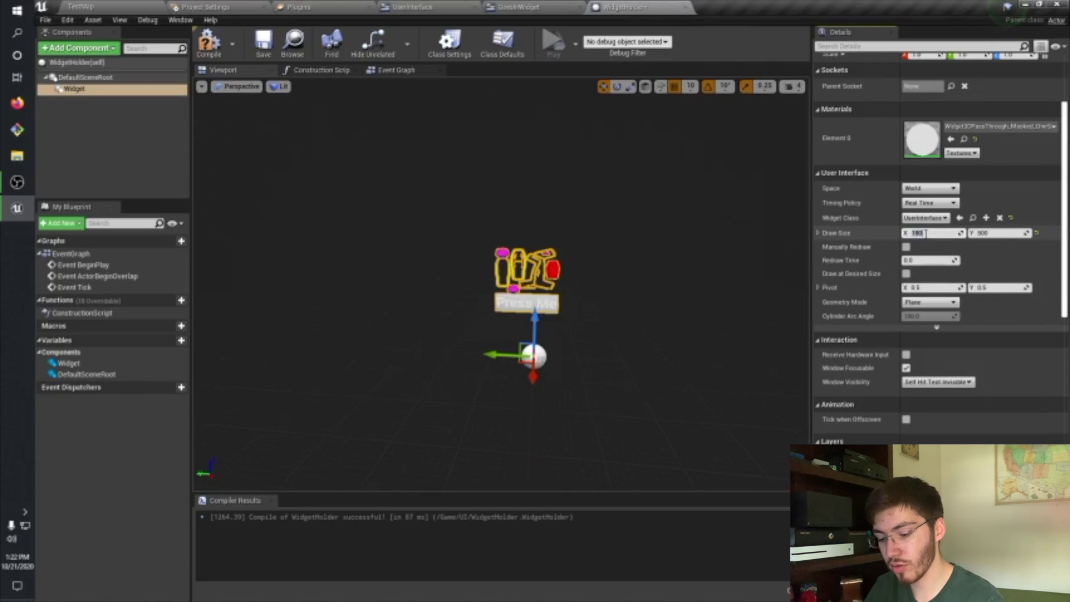
pyautogui.click(982, 233)
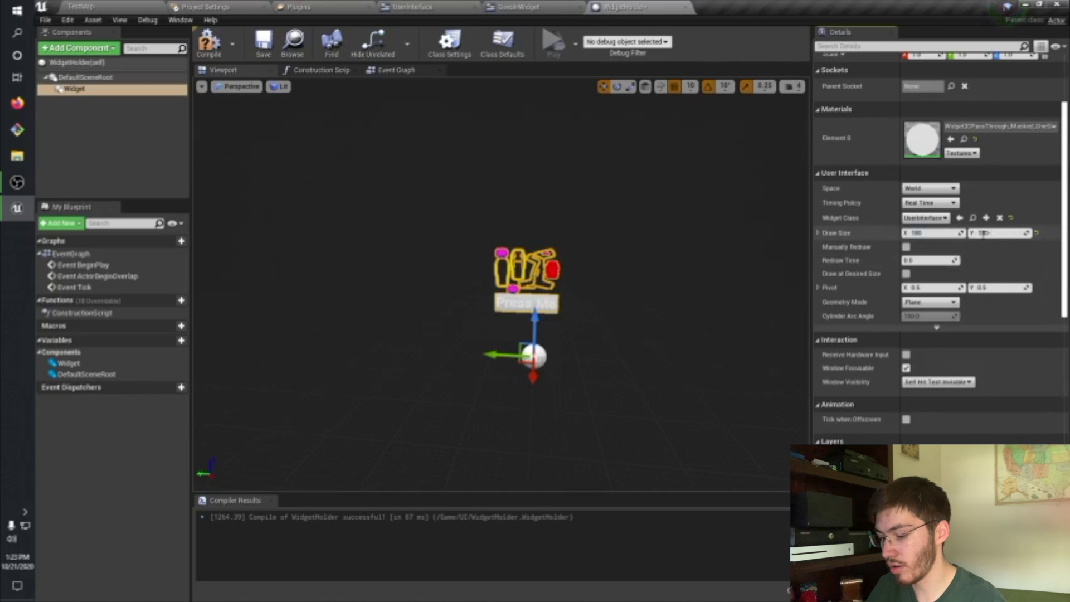
pyautogui.press('Return')
# - Raise the Widget component slightly above the root sphere, then compile and save the WidgetHolder Blueprint
pyautogui.moveTo(573, 311)
pyautogui.mouseDown(button='right')
pyautogui.moveTo(641, 338)
pyautogui.moveTo(610, 340)
pyautogui.moveTo(573, 311)
pyautogui.moveTo(482, 349)
pyautogui.moveTo(607, 385)
pyautogui.moveTo(549, 332)
pyautogui.mouseUp(button='right')
pyautogui.press('w')
pyautogui.press('s')
pyautogui.moveTo(573, 307); pyautogui.dragTo(569, 310)
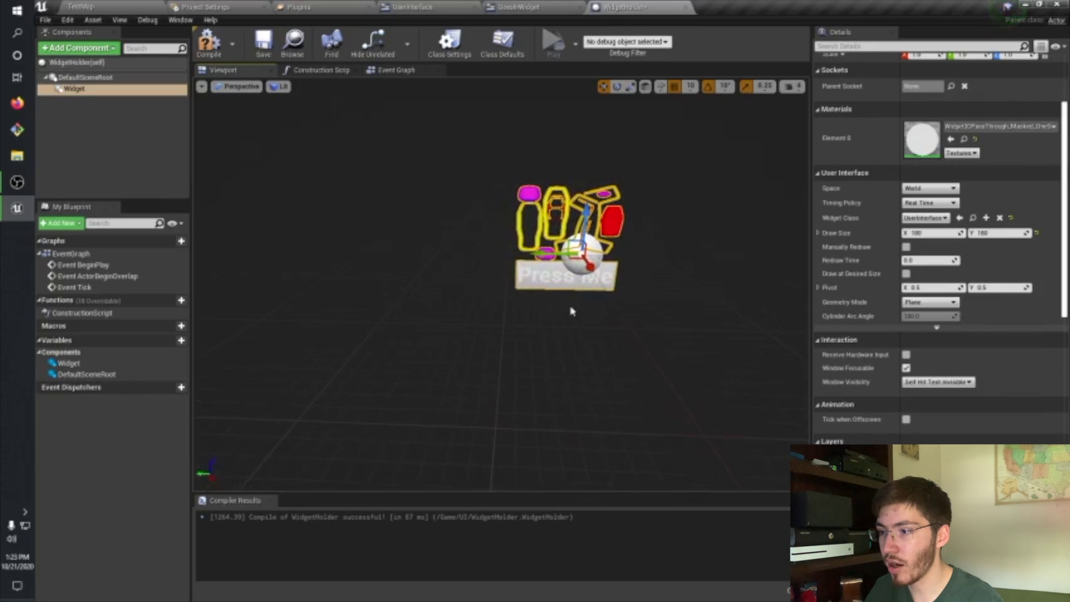
pyautogui.moveTo(587, 208); pyautogui.dragTo(591, 161)
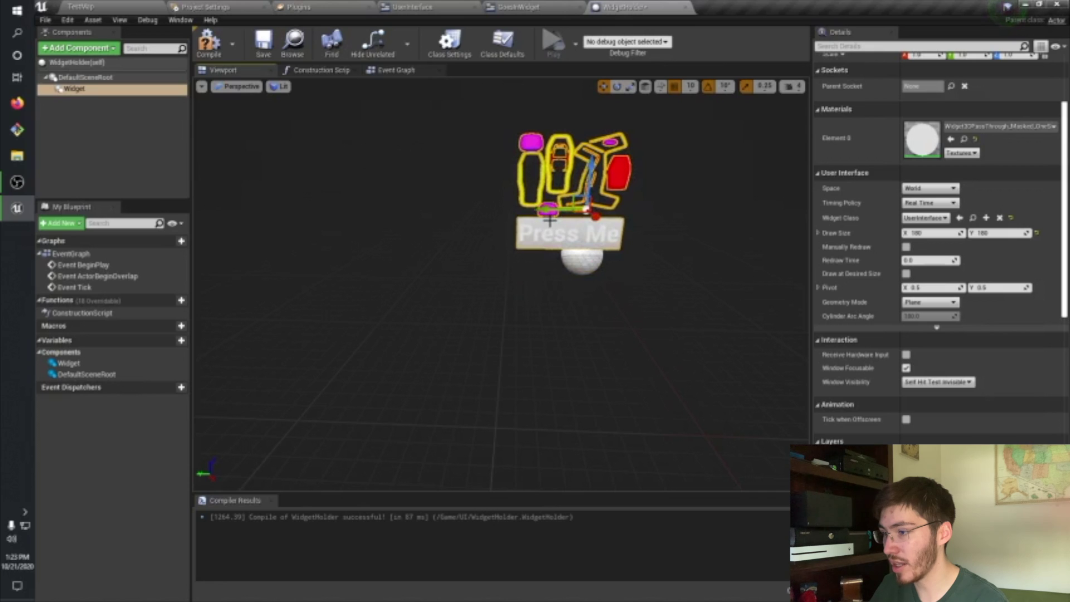
pyautogui.moveTo(549, 208); pyautogui.dragTo(564, 208)
pyautogui.moveTo(564, 209); pyautogui.dragTo(599, 166, button='right')
pyautogui.click(209, 42)
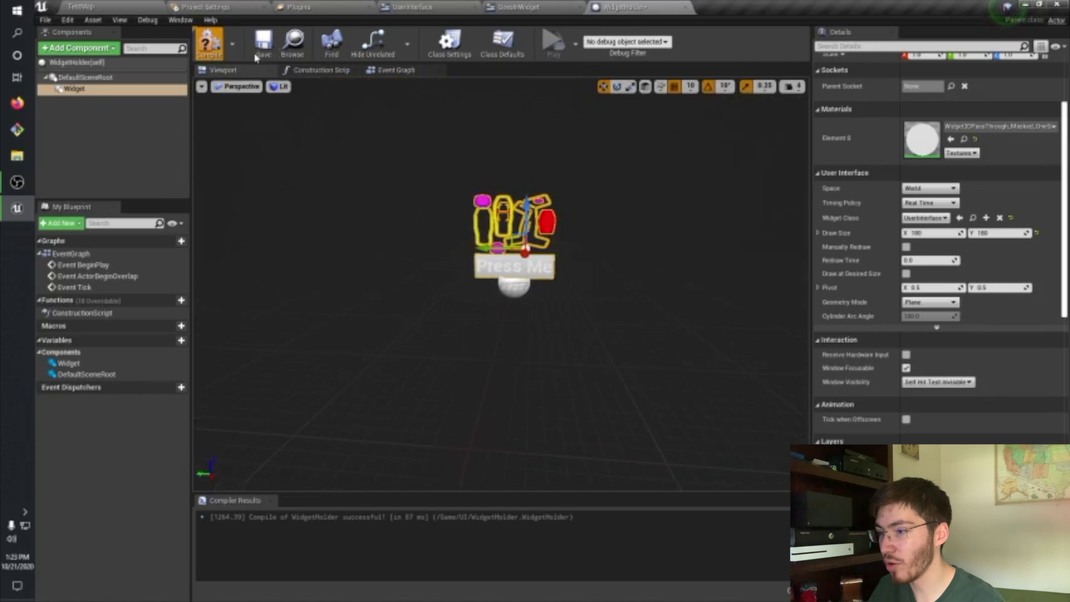
# - Place a WidgetHolder actor from the UI content folder into the TestMap level and view it in the room
pyautogui.click(84, 6)
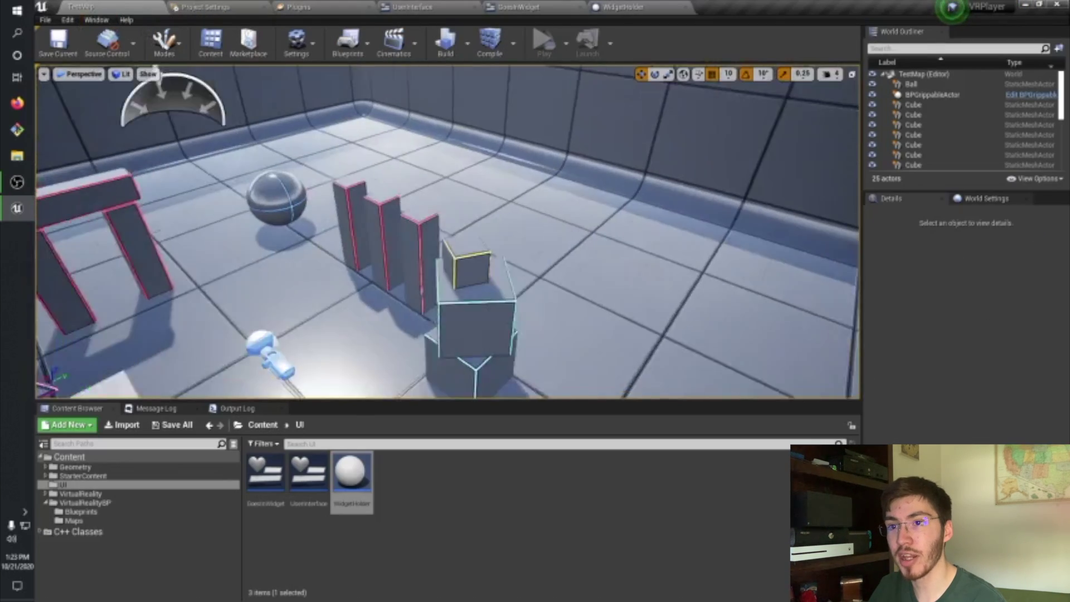
pyautogui.moveTo(390, 251); pyautogui.dragTo(484, 243, button='right')
pyautogui.moveTo(355, 472); pyautogui.dragTo(316, 243)
pyautogui.moveTo(273, 272)
pyautogui.mouseDown(button='right')
pyautogui.moveTo(340, 272)
pyautogui.moveTo(262, 273)
pyautogui.mouseUp(button='right')
pyautogui.press('a')
pyautogui.click(444, 286)
pyautogui.click(444, 286)
pyautogui.moveTo(444, 286); pyautogui.dragTo(624, 296, button='right')
pyautogui.press('w')
pyautogui.press('a')
pyautogui.click(614, 290)
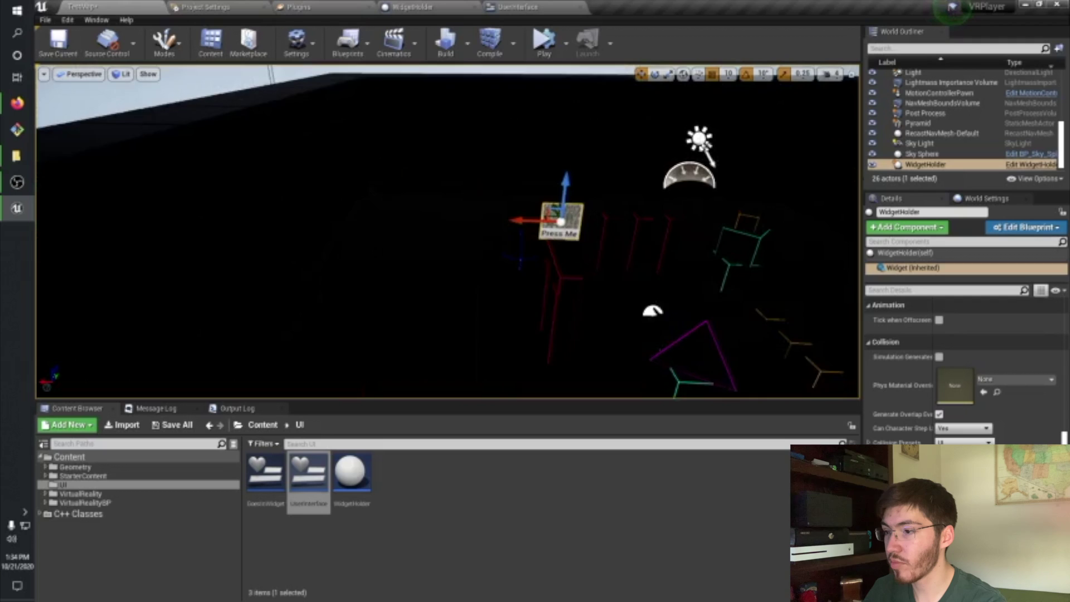
pyautogui.press('d')
pyautogui.press('s')
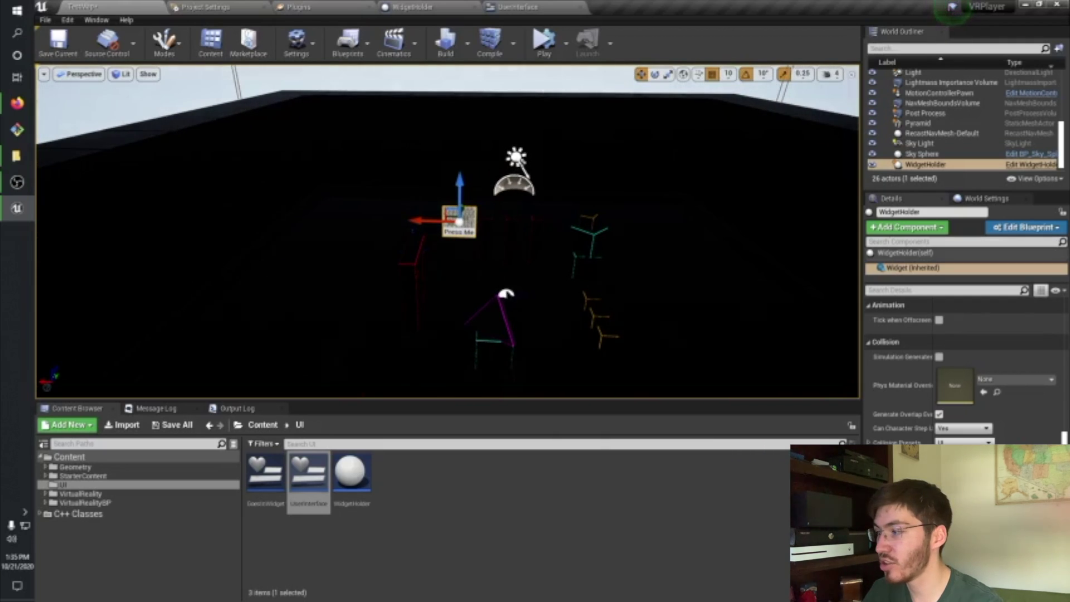
# - Set the directional Light's intensity to 1.0 lux and look at the Press Me widget near the ball
pyautogui.press('a')
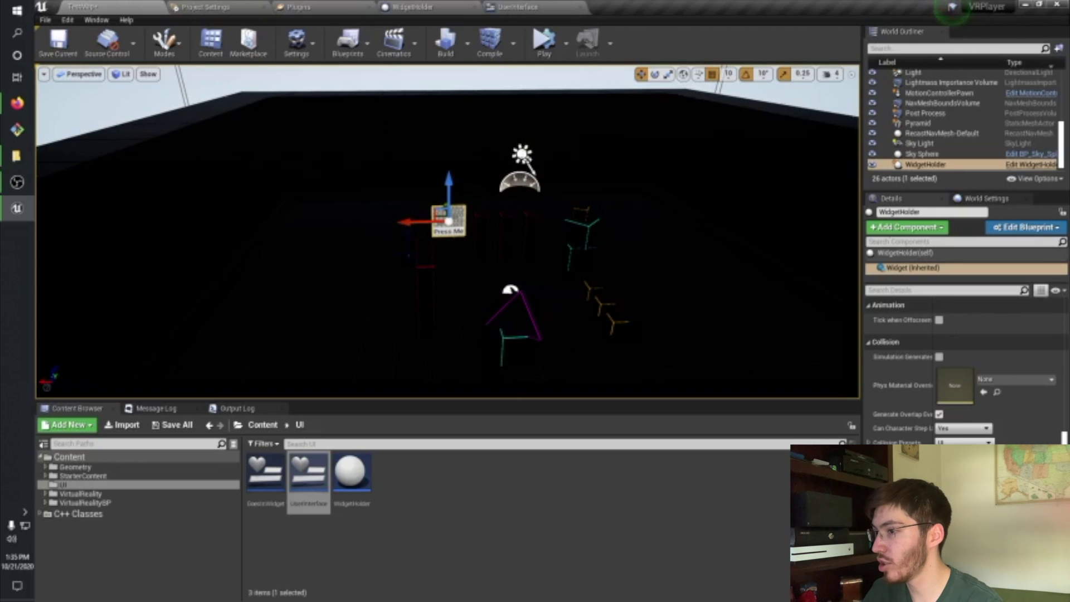
pyautogui.click(522, 154)
pyautogui.scroll(2, 954, 378)
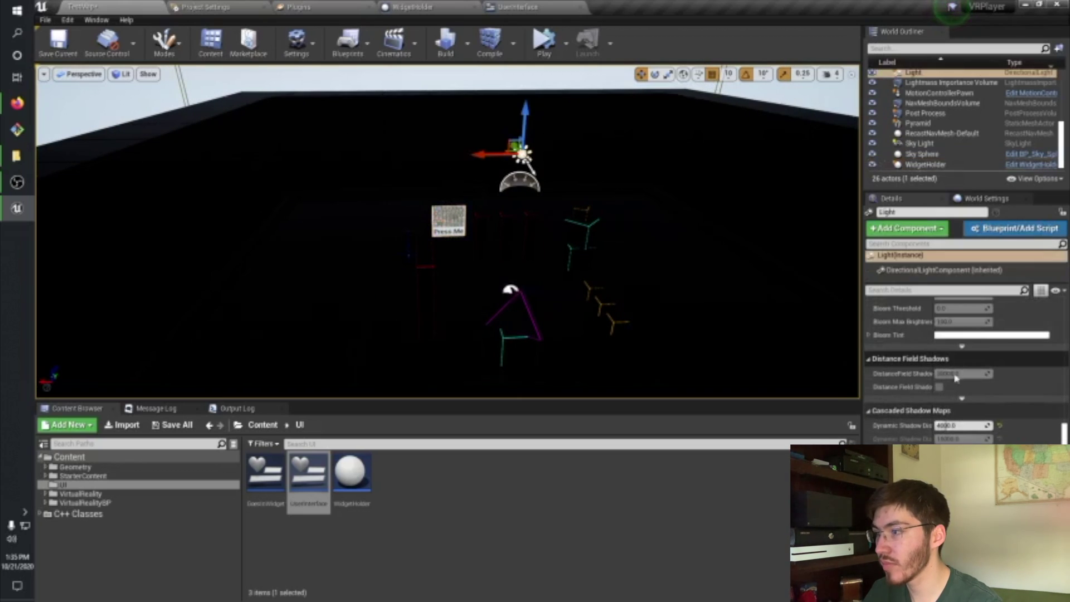
pyautogui.scroll(15, 955, 378)
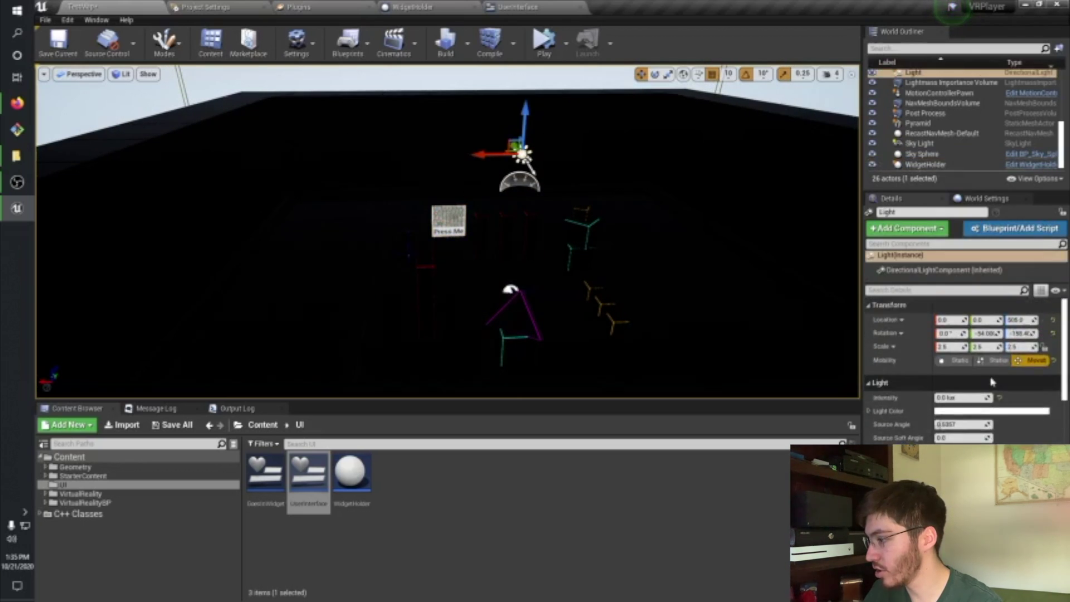
pyautogui.click(963, 397)
pyautogui.write('1')
pyautogui.press('Return')
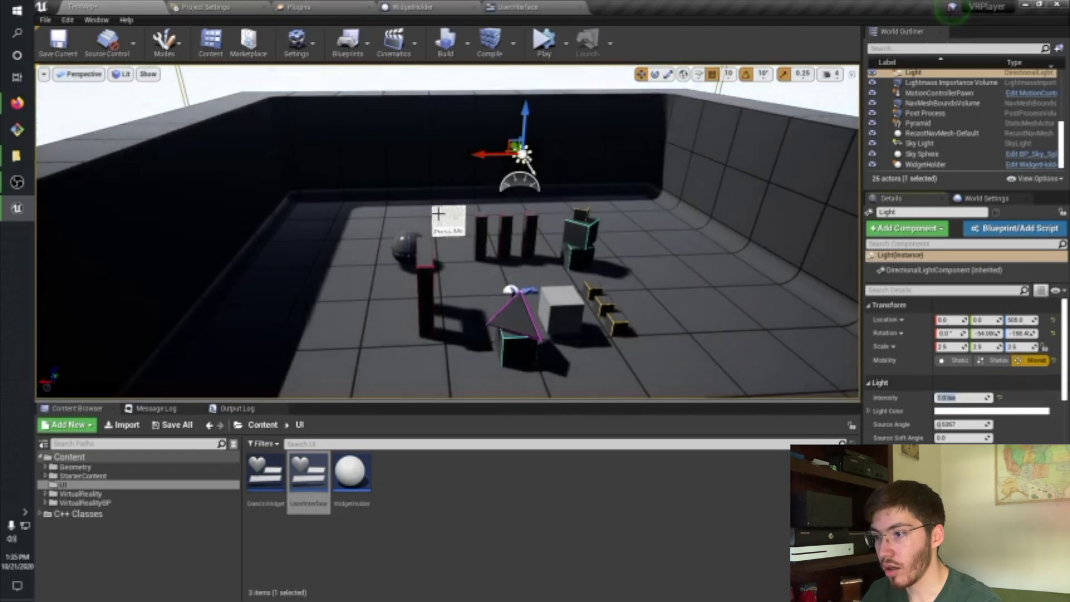
pyautogui.moveTo(491, 216)
pyautogui.mouseDown(button='right')
pyautogui.moveTo(540, 224)
pyautogui.moveTo(506, 226)
pyautogui.mouseUp(button='right')
pyautogui.press('w')
pyautogui.press('w')
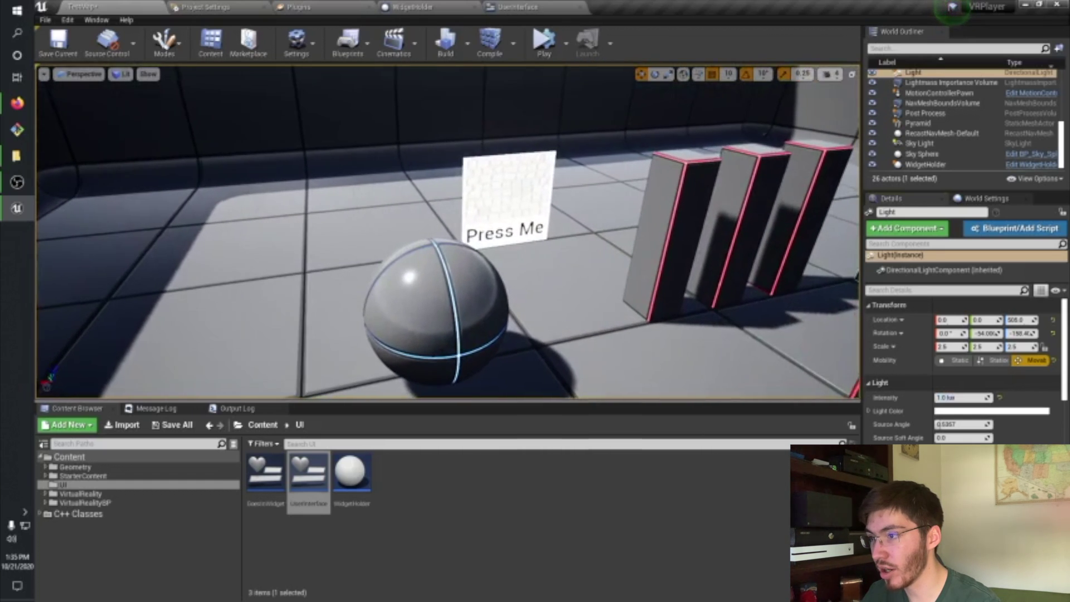
# - Darken the tint colour of the placed WidgetHolder's Widget component to a grey of about 0.23 in red, green and blue
pyautogui.click(497, 193)
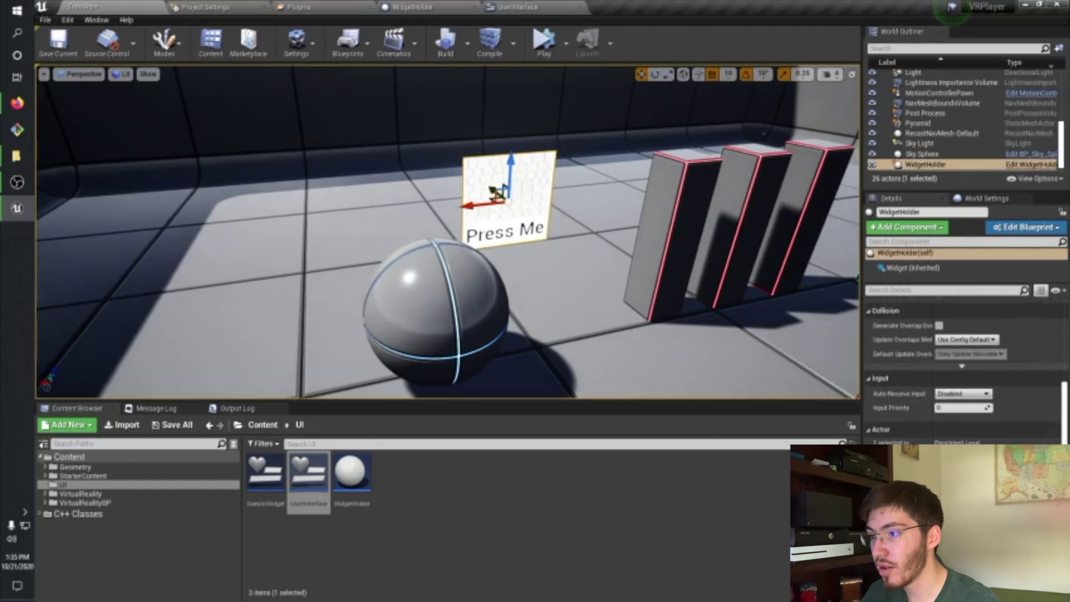
pyautogui.scroll(5, 903, 345)
pyautogui.click(917, 270)
pyautogui.scroll(-4, 920, 346)
pyautogui.scroll(-10, 964, 362)
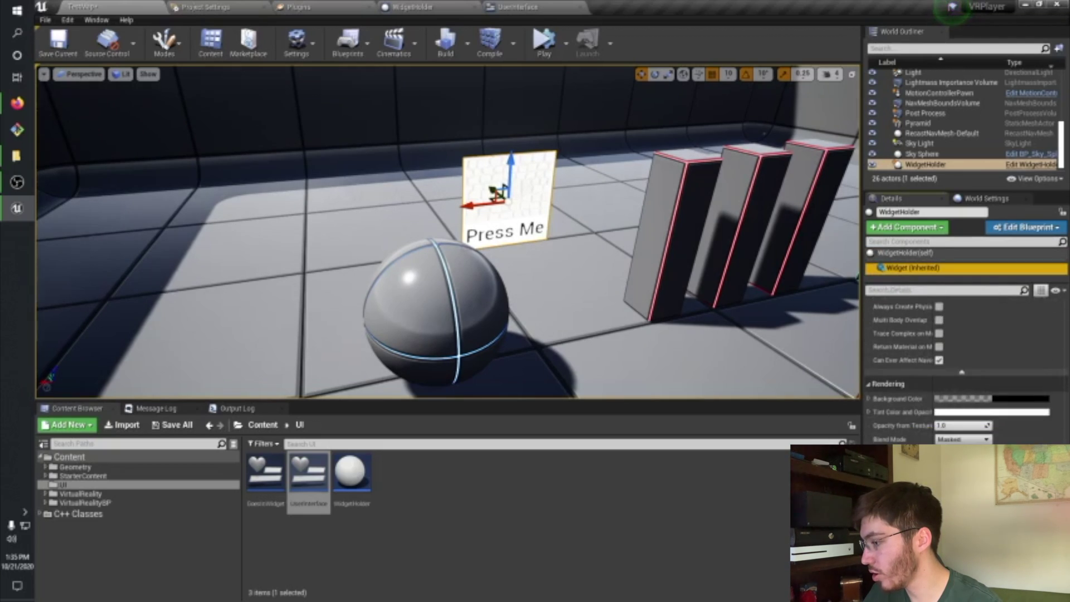
pyautogui.click(964, 412)
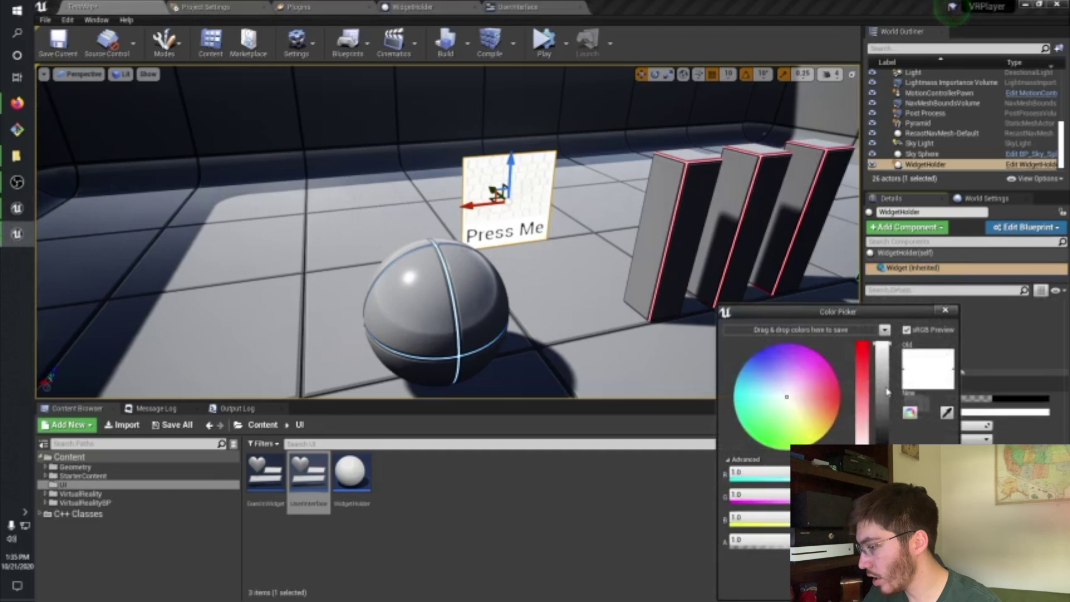
pyautogui.moveTo(882, 371); pyautogui.dragTo(882, 426)
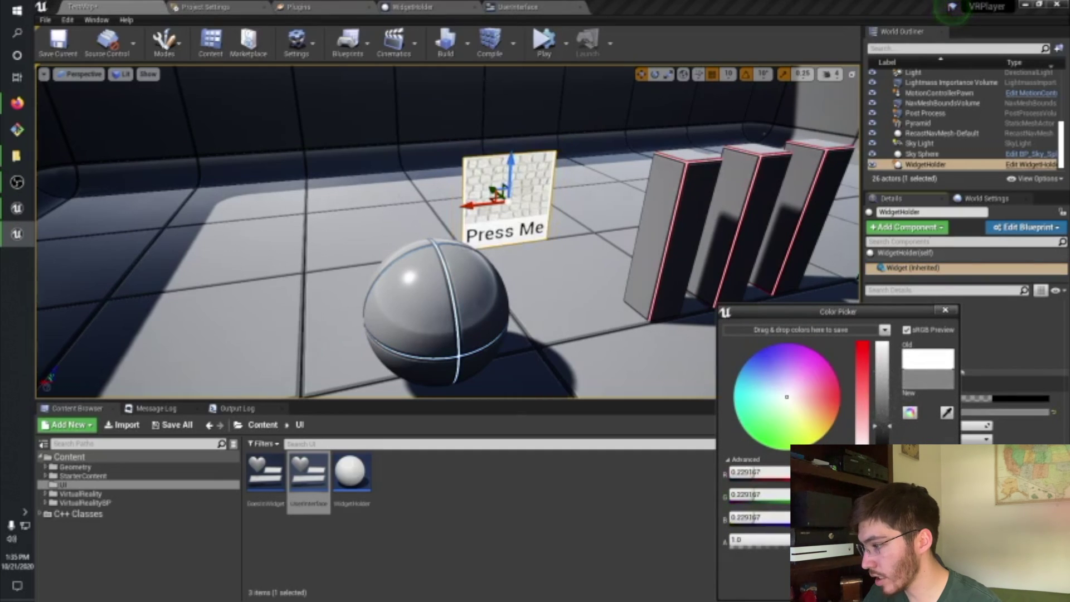
# - Check the Press Me widget up close and darken its tint further to about 0.04 in red, green and blue, accepting the colour
pyautogui.press('w')
pyautogui.moveTo(628, 316); pyautogui.dragTo(651, 311, button='right')
pyautogui.press('s')
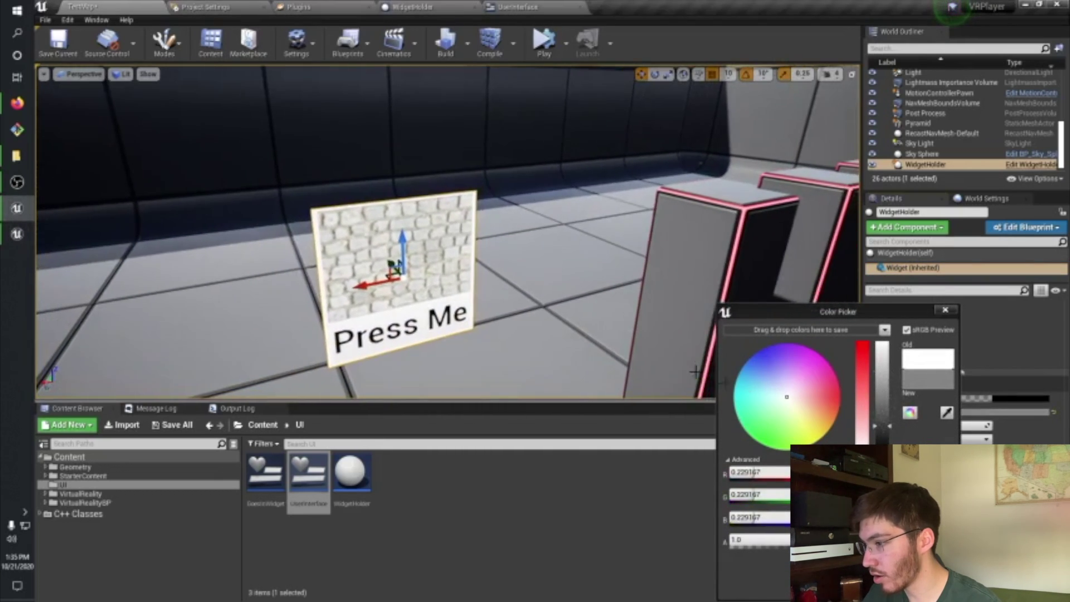
pyautogui.moveTo(881, 440); pyautogui.dragTo(882, 448)
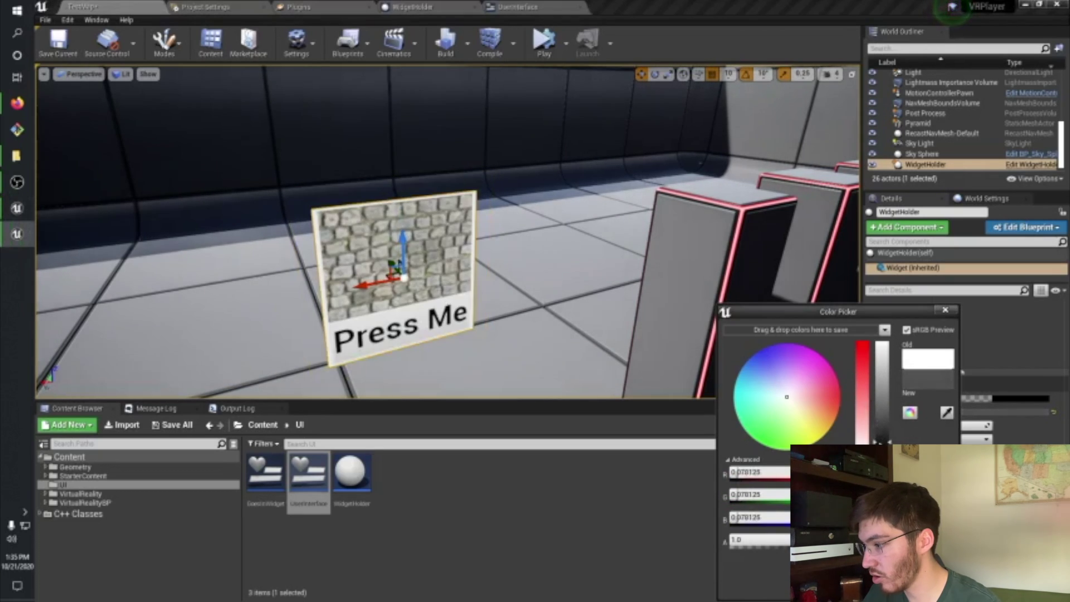
pyautogui.moveTo(883, 441); pyautogui.dragTo(882, 445)
pyautogui.moveTo(542, 322); pyautogui.dragTo(482, 299, button='right')
pyautogui.press('s')
pyautogui.press('w')
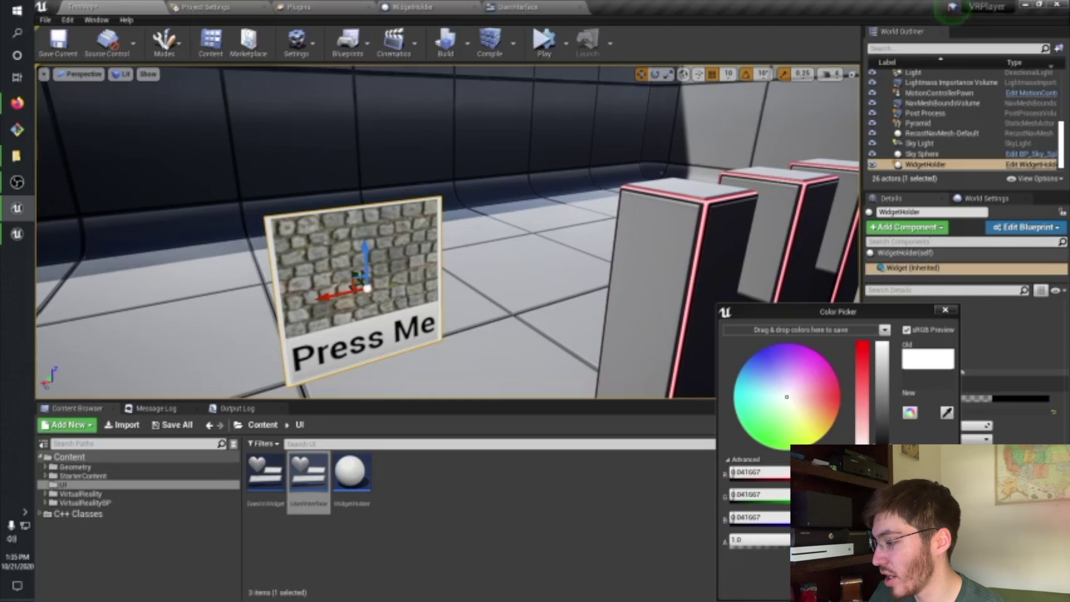
pyautogui.click(892, 586)
# - Examine the tinted Press Me widget from several distances and angles within the room
pyautogui.moveTo(539, 221)
pyautogui.mouseDown(button='right')
pyautogui.moveTo(501, 223)
pyautogui.moveTo(479, 251)
pyautogui.moveTo(518, 259)
pyautogui.moveTo(474, 223)
pyautogui.moveTo(549, 218)
pyautogui.moveTo(544, 234)
pyautogui.moveTo(539, 218)
pyautogui.mouseUp(button='right')
pyautogui.press('w')
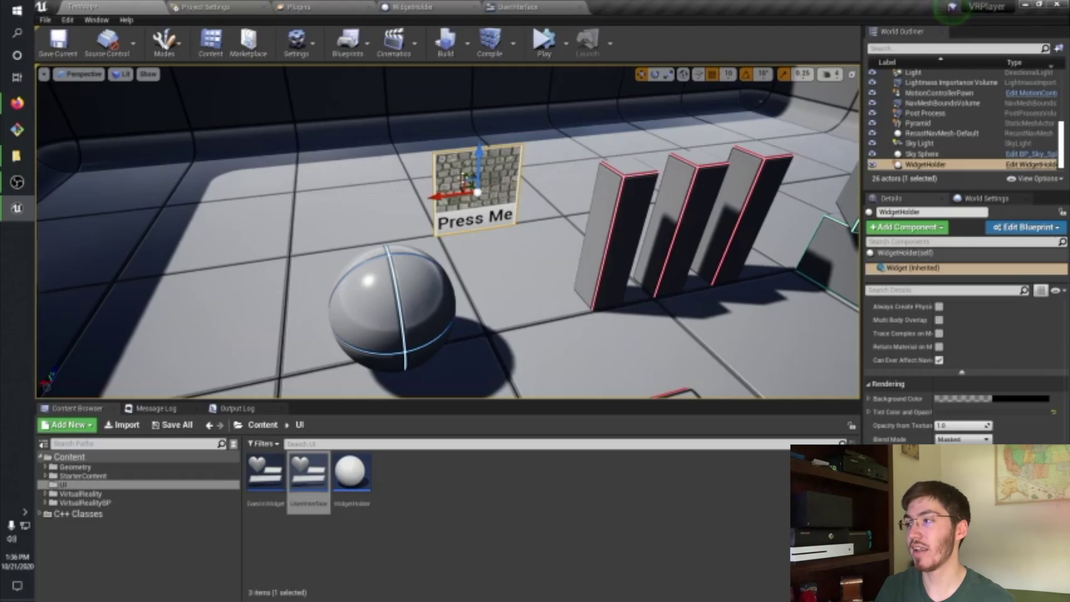
pyautogui.moveTo(530, 177)
pyautogui.mouseDown(button='right')
pyautogui.moveTo(585, 192)
pyautogui.moveTo(537, 195)
pyautogui.moveTo(532, 144)
pyautogui.moveTo(535, 184)
pyautogui.mouseUp(button='right')
pyautogui.press('s')
pyautogui.press('w')
pyautogui.press('s')
pyautogui.press('a')
pyautogui.moveTo(446, 235); pyautogui.dragTo(535, 167, button='right')
pyautogui.press('a')
pyautogui.moveTo(429, 217); pyautogui.dragTo(539, 258, button='right')
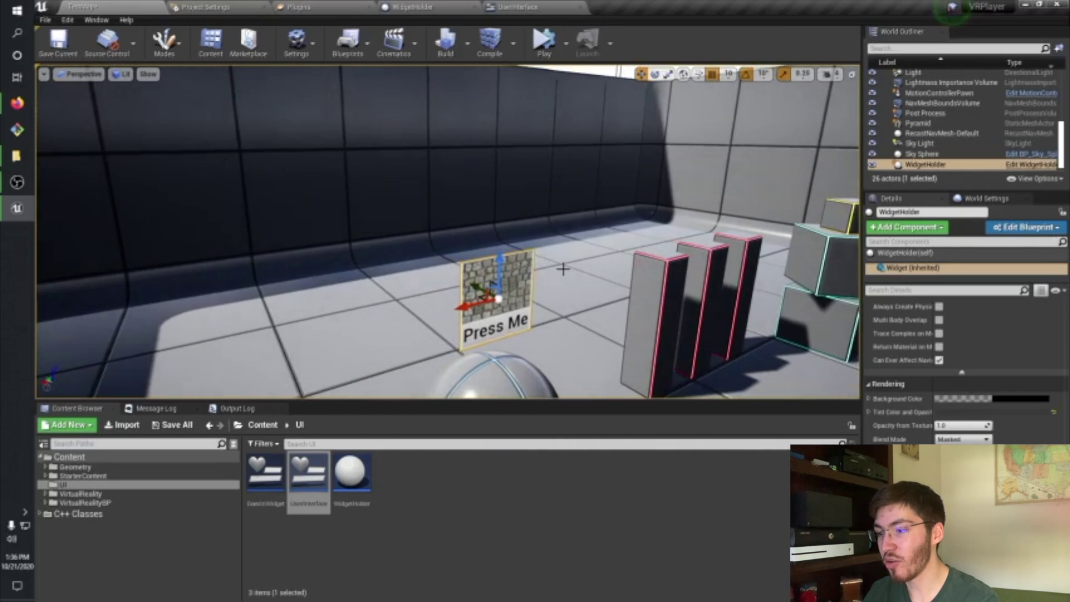
pyautogui.moveTo(563, 269); pyautogui.dragTo(502, 304, button='right')
pyautogui.press('s')
pyautogui.press('d')
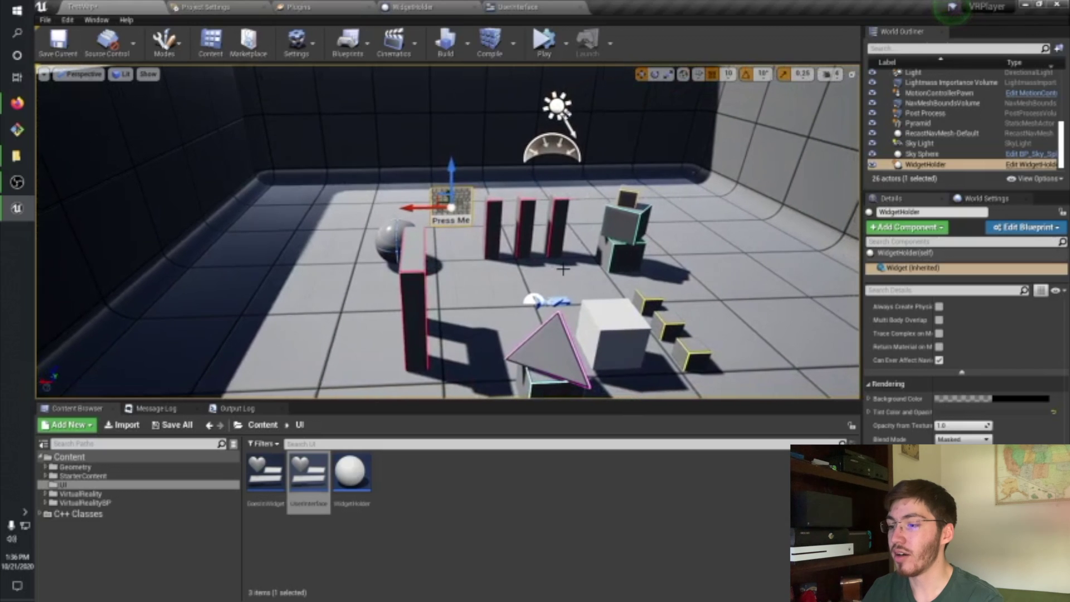